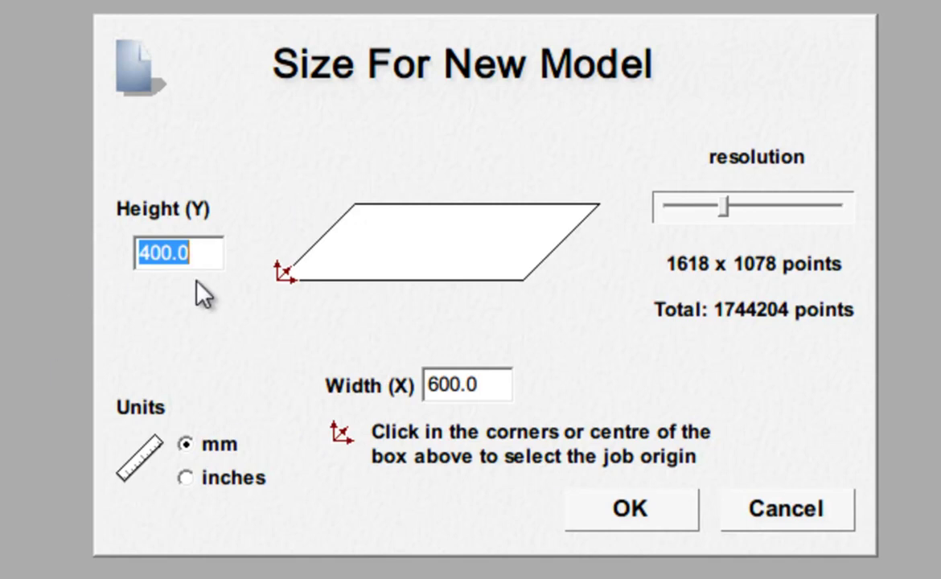
Create a new blank model with height 200 mm and width 300 mm.
text(200)
key(Tab)
text(30)
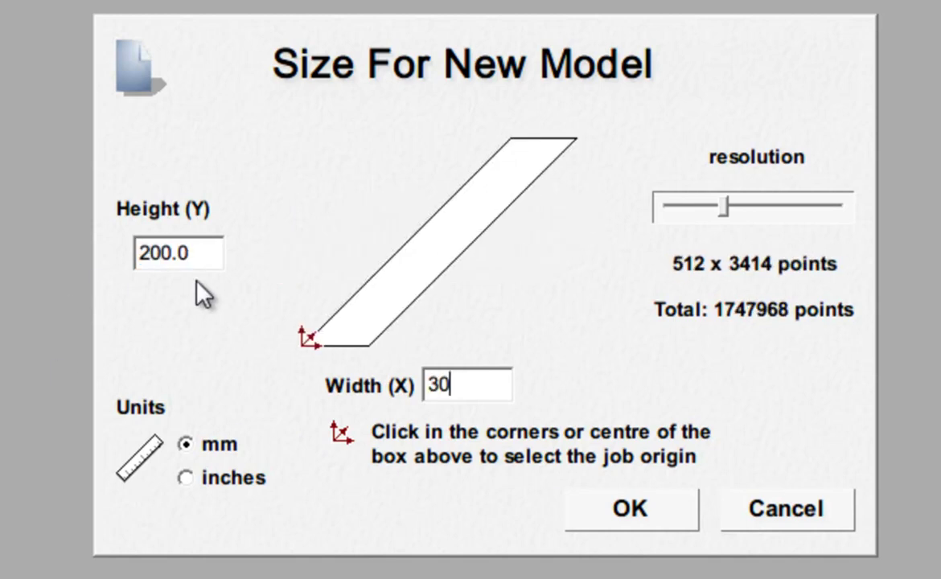
text(0)
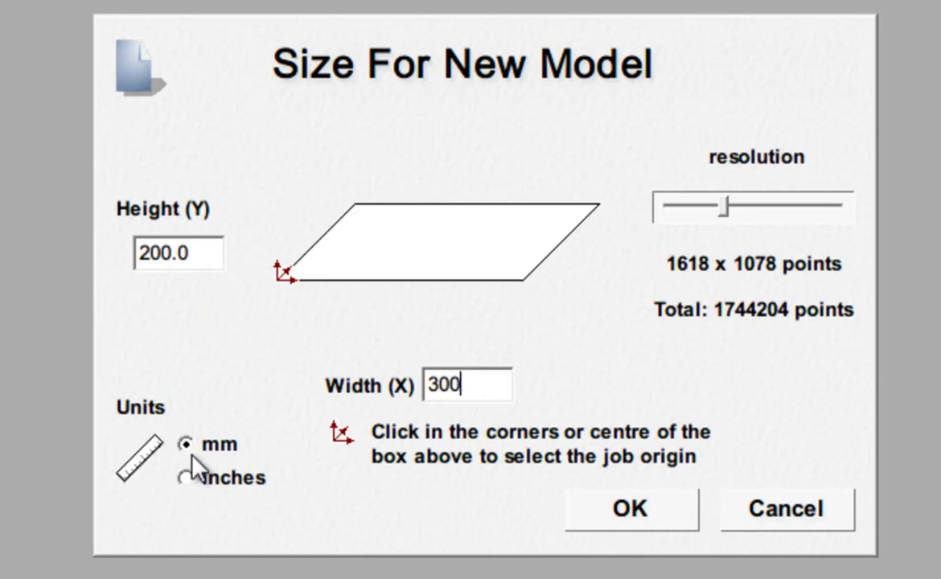
click(674, 509)
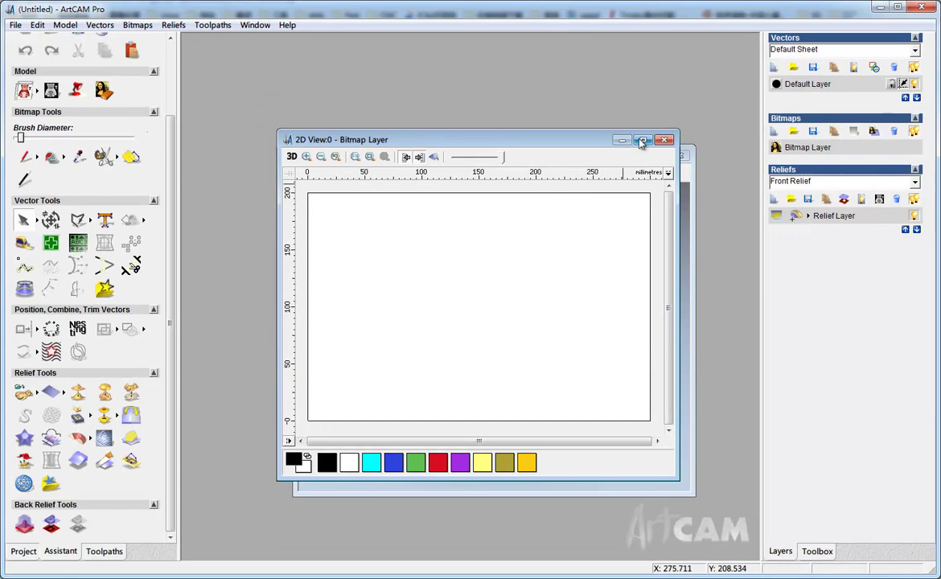
Maximize and zoom the 2D view, then load 3D flag.bmp as a bitmap layer.
click(642, 141)
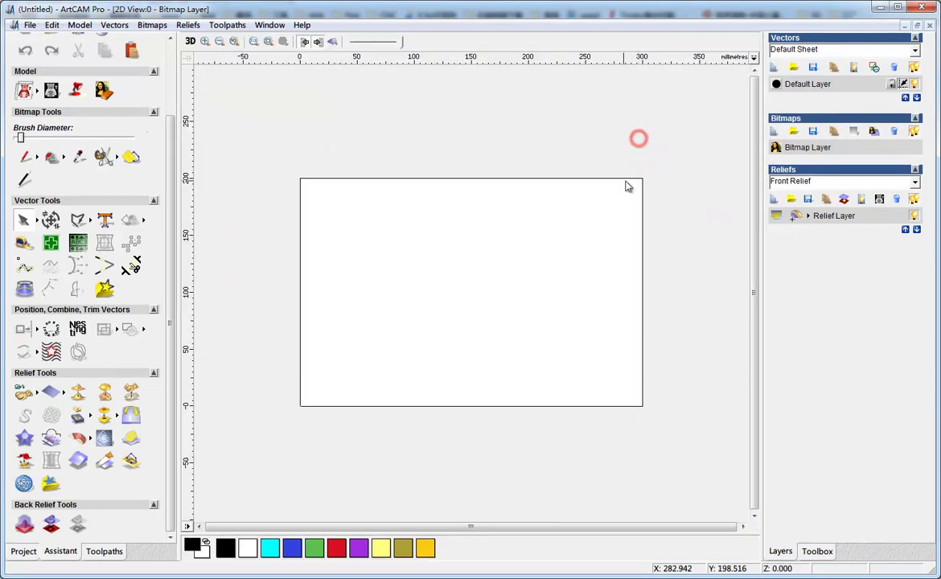
click(281, 41)
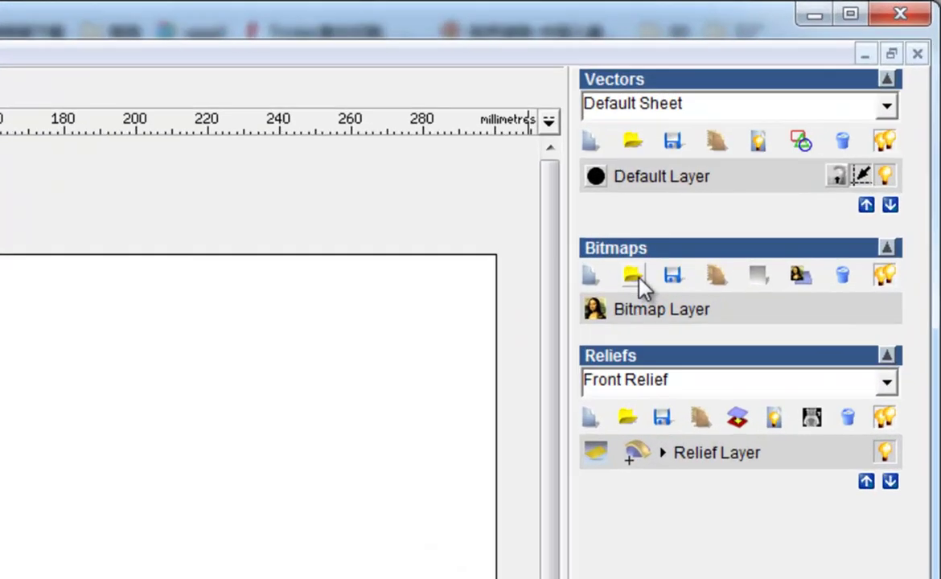
click(778, 148)
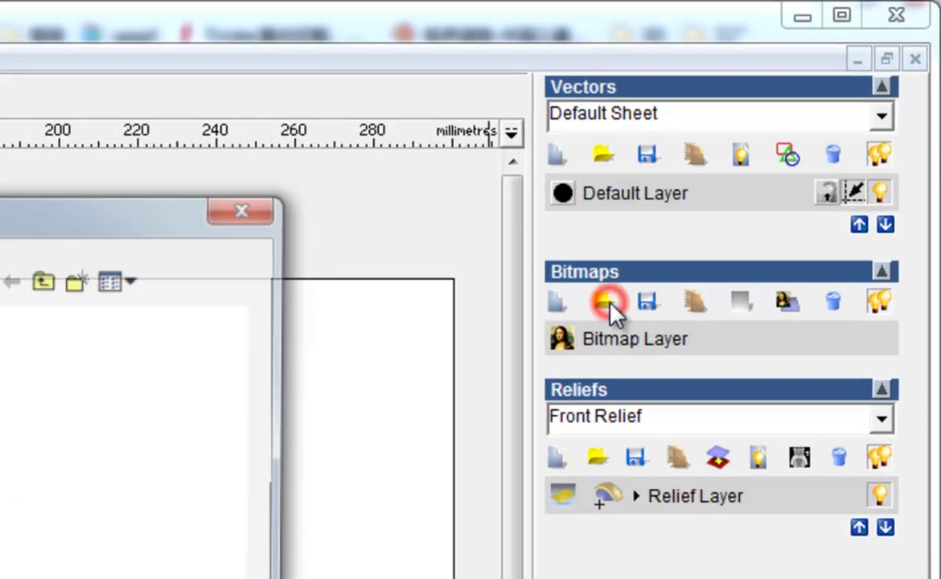
click(392, 179)
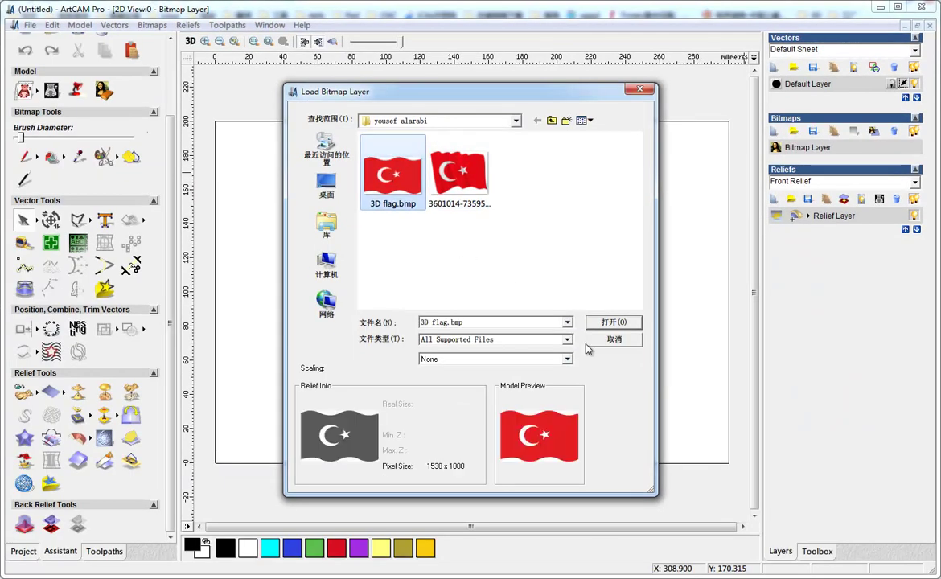
click(615, 323)
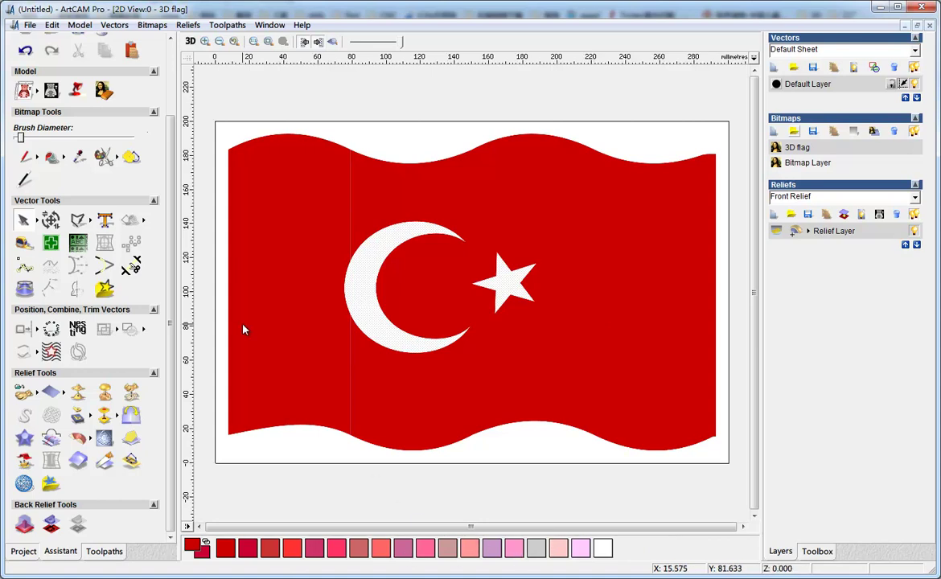
Open the colour-reduction settings from the Bitmaps Colour menu.
drag(170, 325, 170, 304)
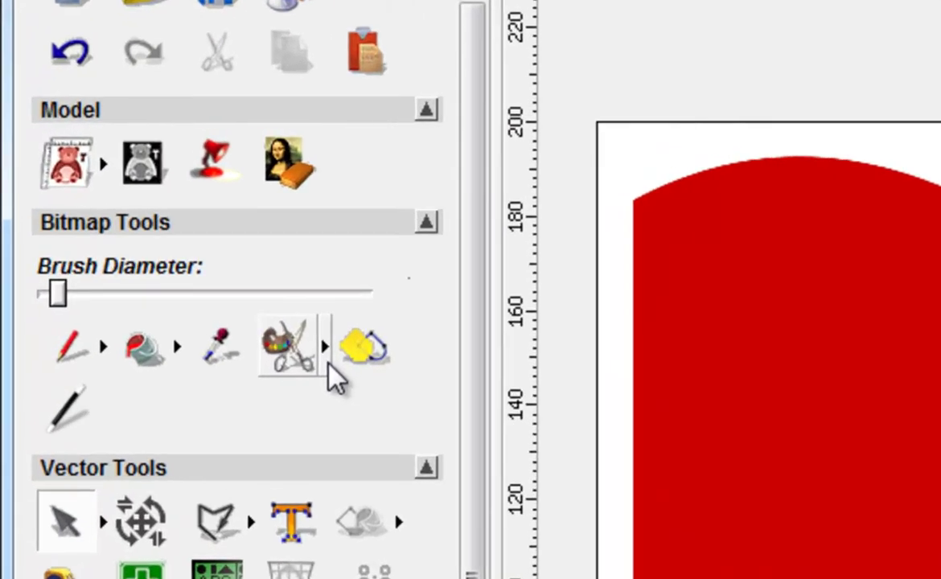
click(117, 191)
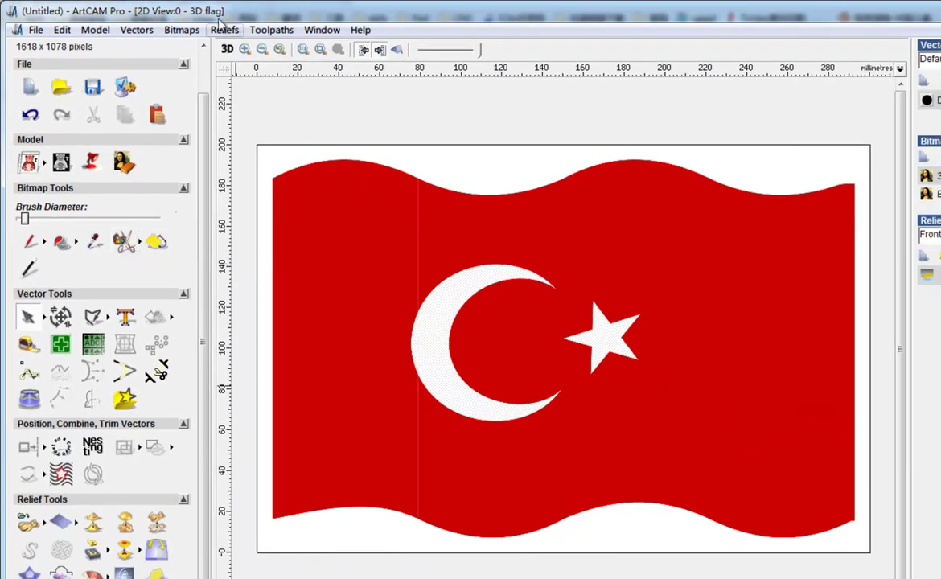
click(185, 30)
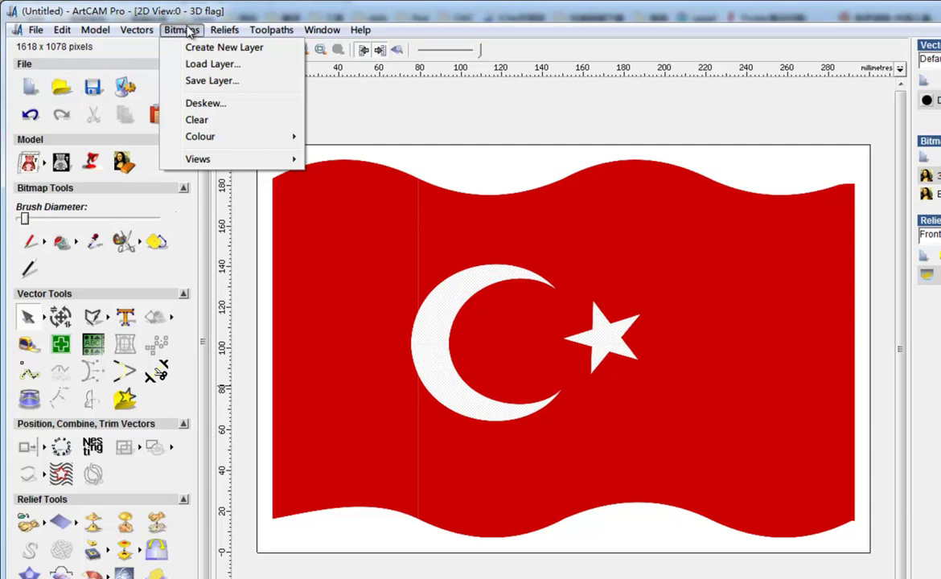
mouse_move(201, 140)
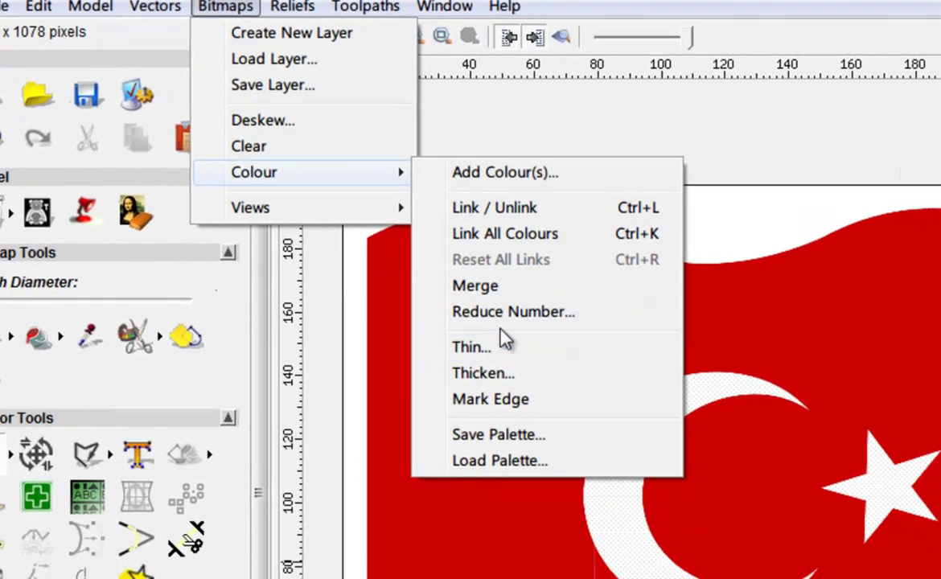
click(567, 352)
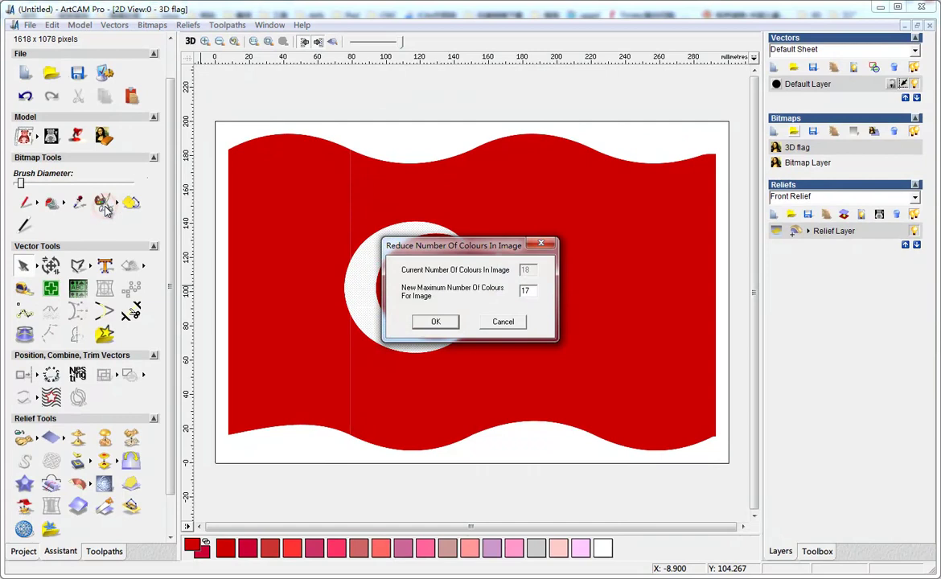
click(503, 321)
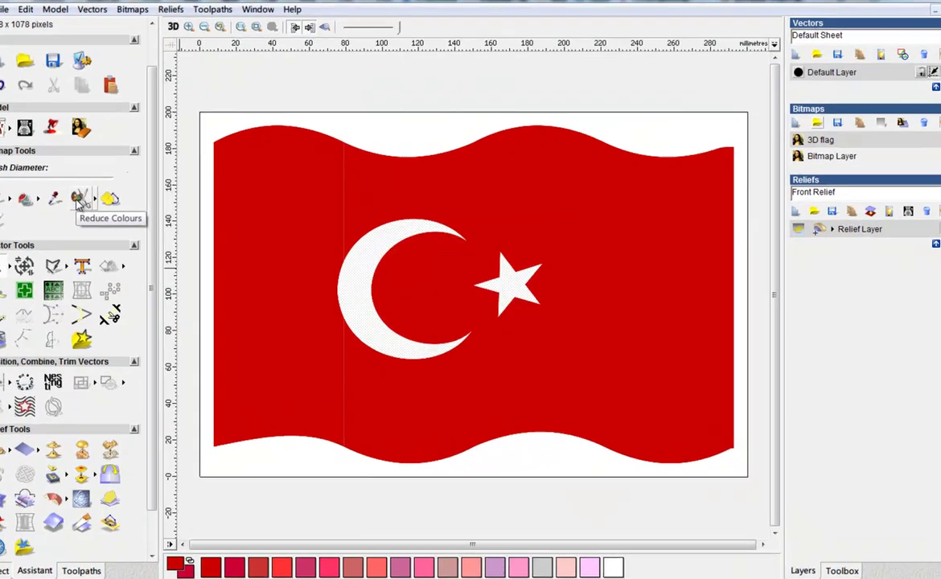
Reduce the flag bitmap to a maximum of 2 colours and confirm the colour-link reset.
click(102, 203)
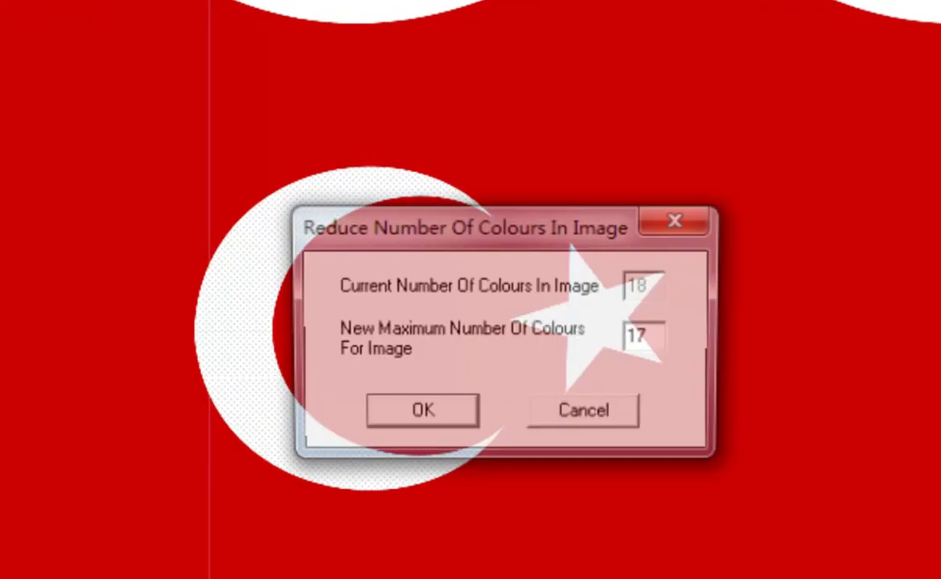
double_click(707, 355)
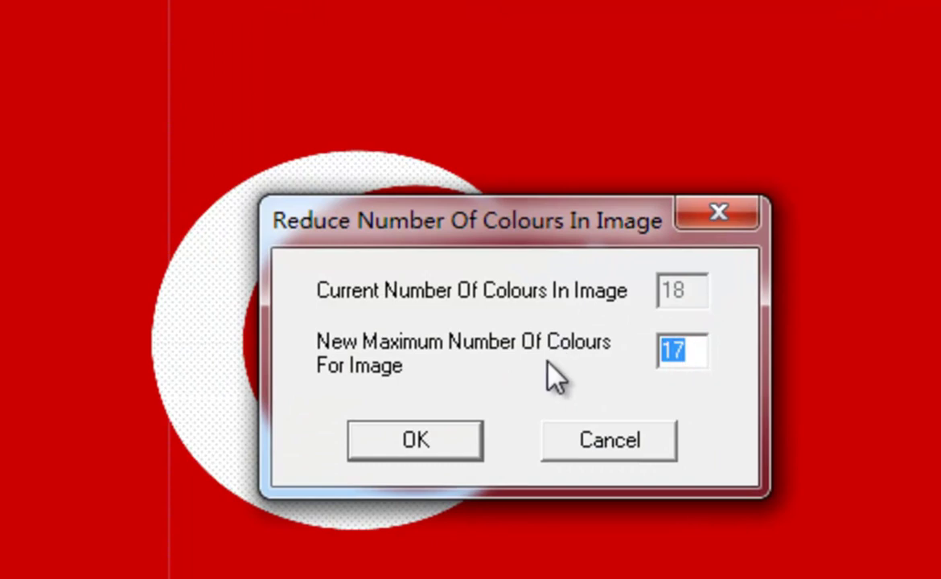
text(2)
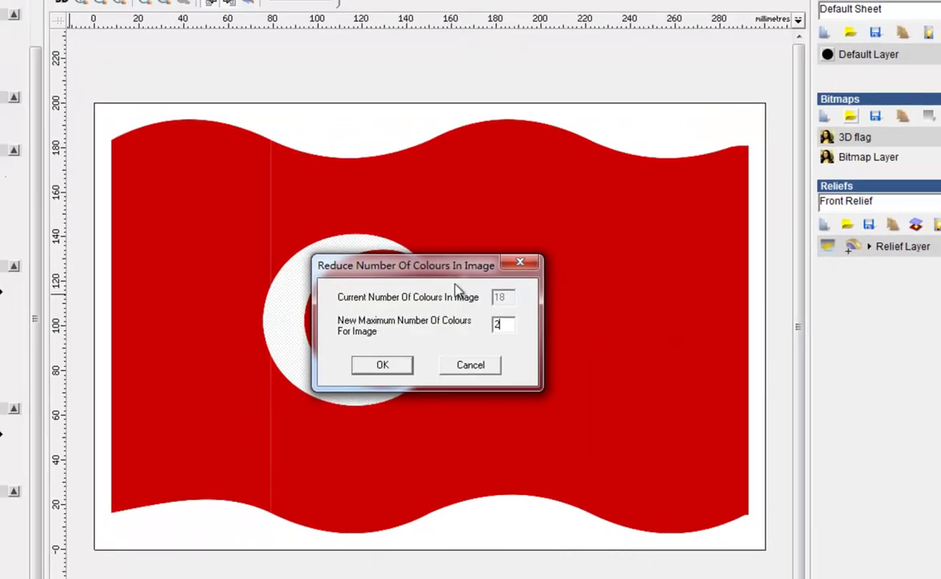
drag(417, 265, 718, 372)
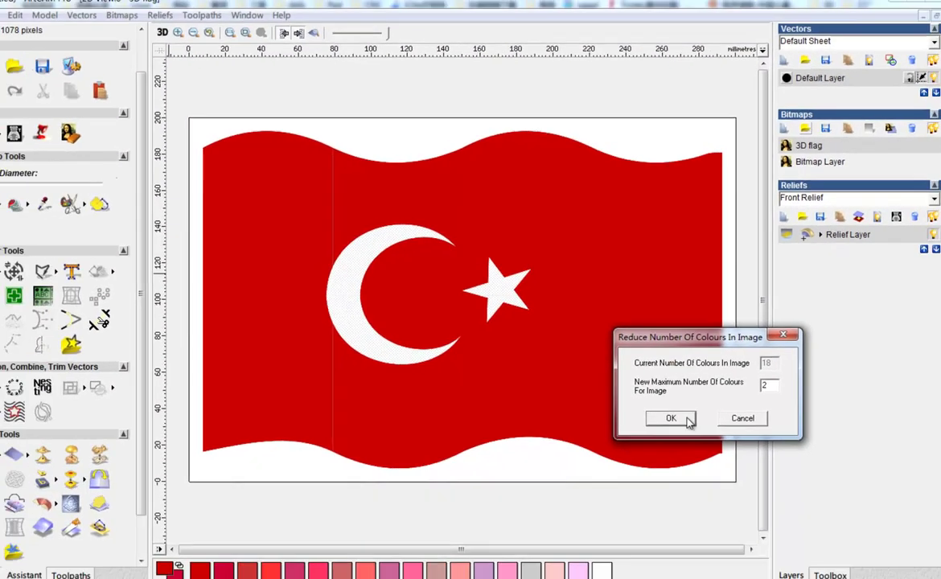
click(687, 419)
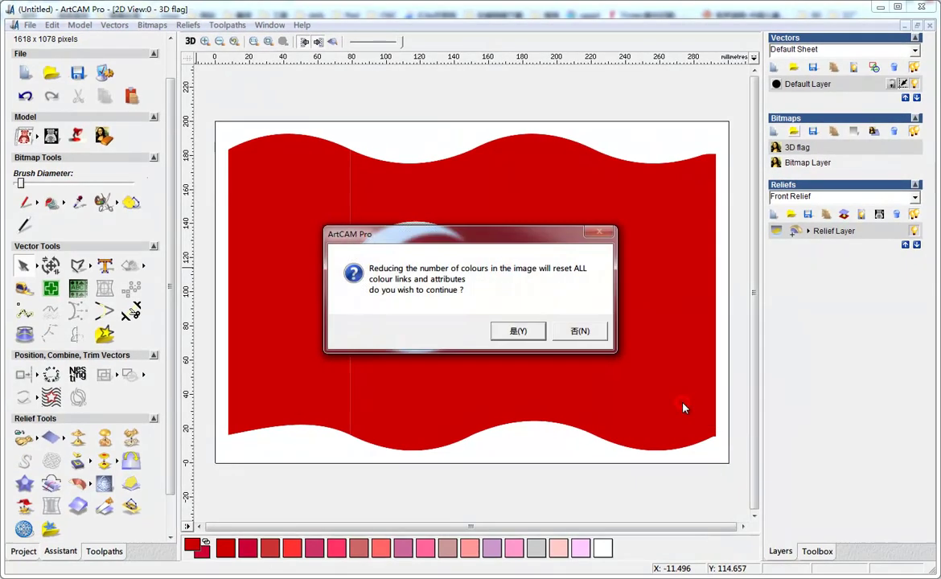
click(518, 332)
click(548, 327)
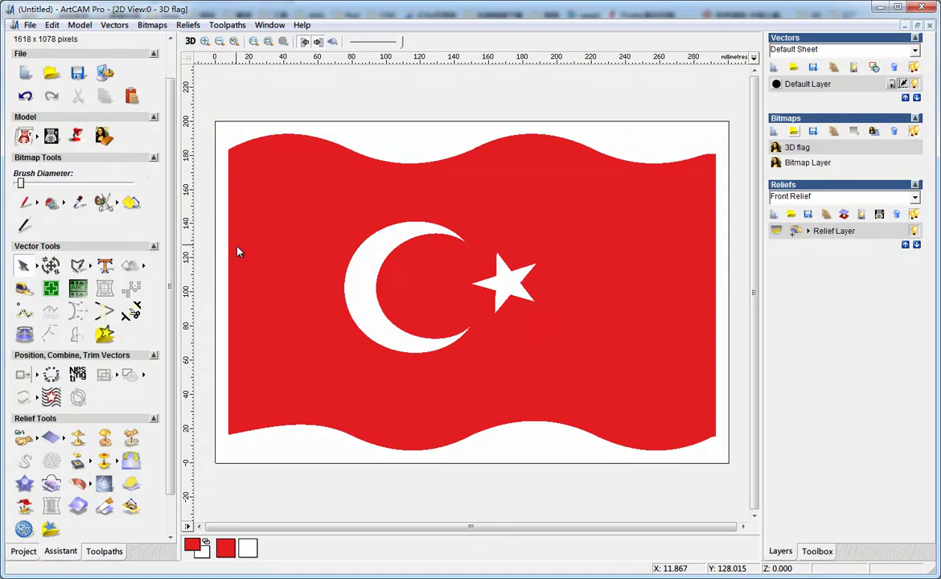
Trace the flag into vectors with Bitmap To Vector, then hide the bitmap layer.
click(130, 207)
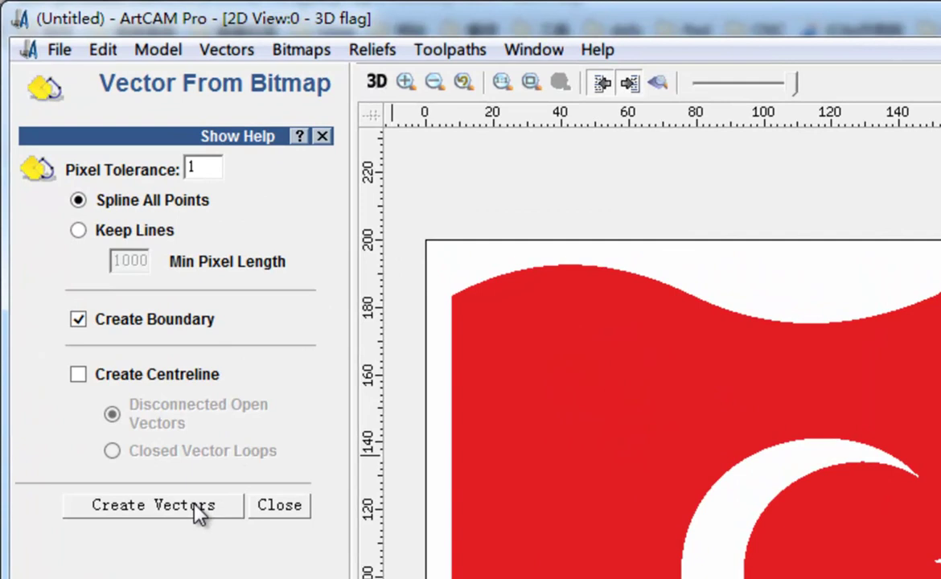
click(197, 507)
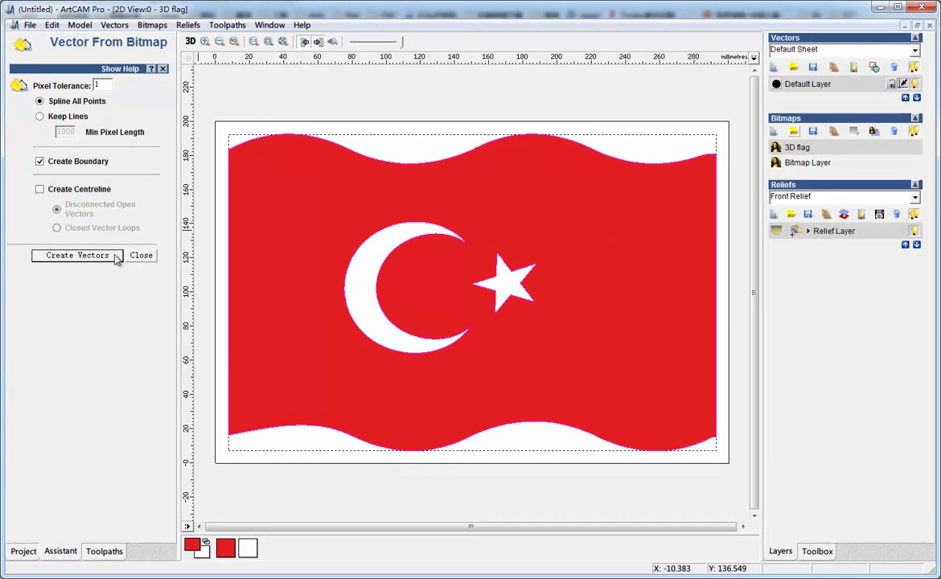
click(279, 505)
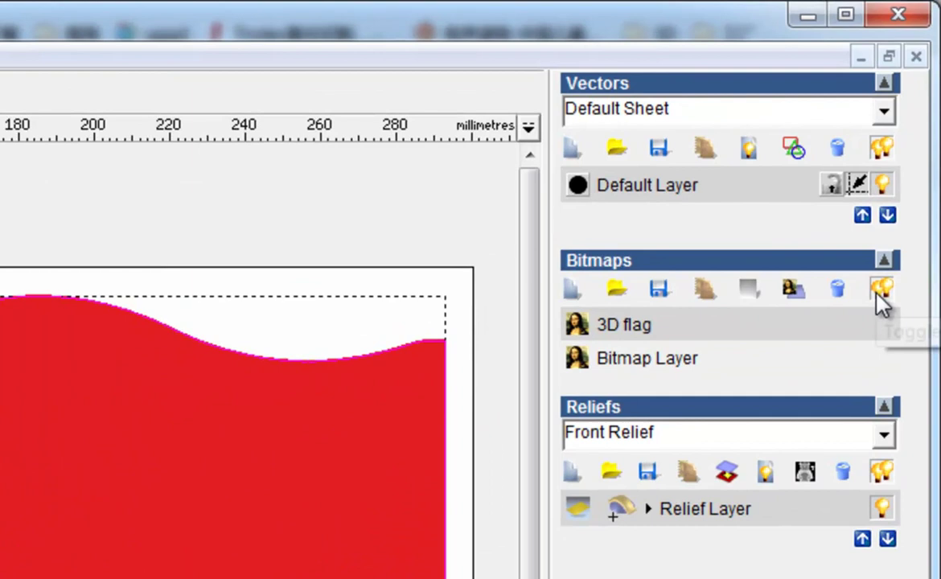
click(913, 134)
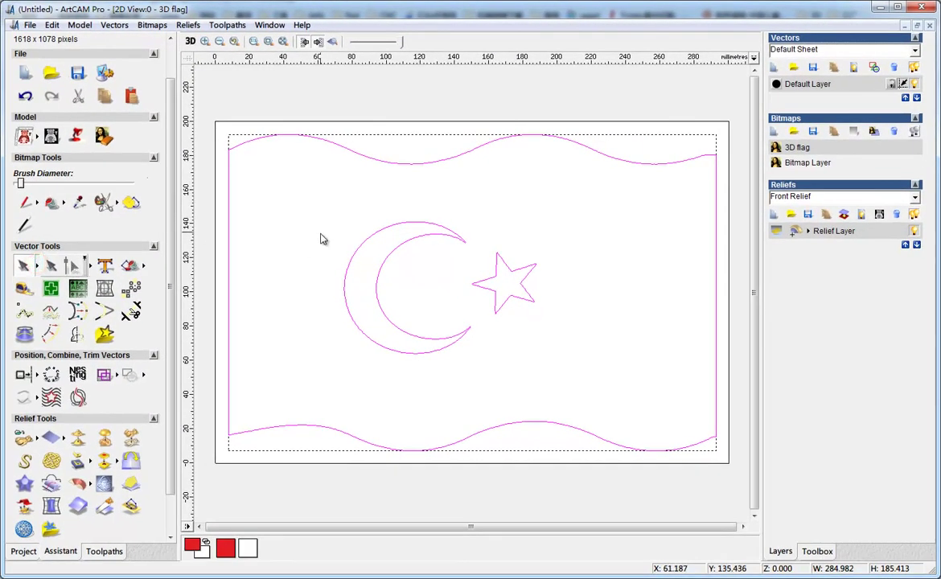
Select the flag's wavy top outline in node editing and zoom in to inspect its nodes.
click(213, 263)
click(347, 149)
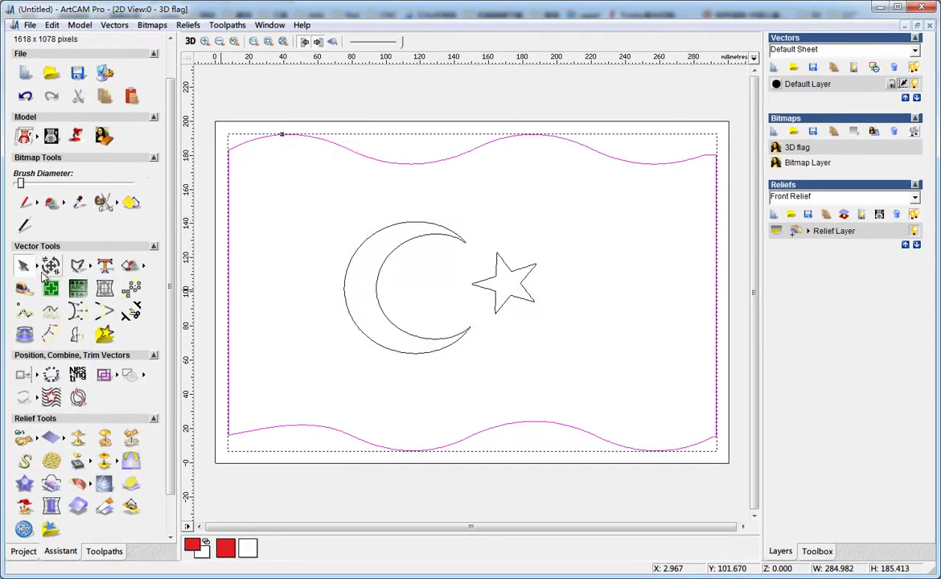
click(36, 272)
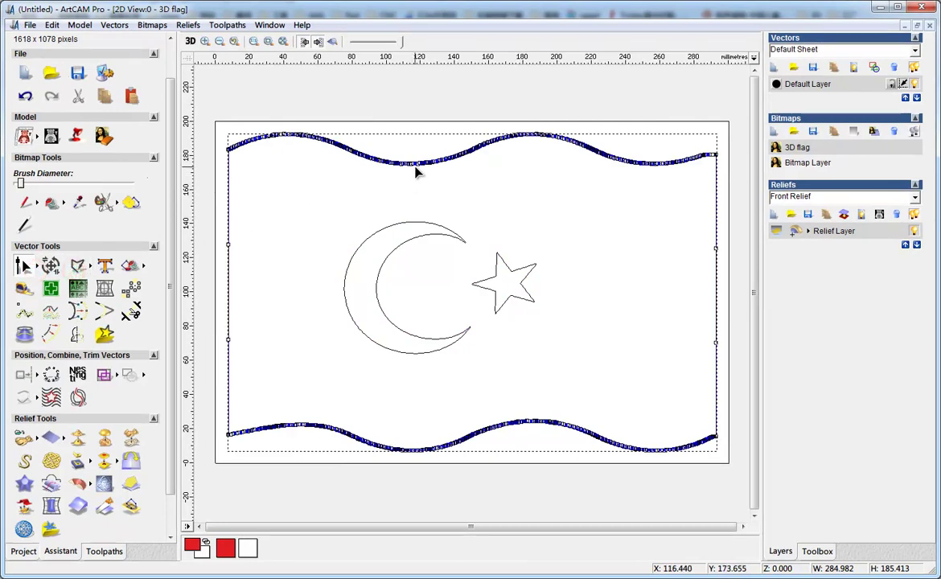
scroll(415, 170, up, 3)
scroll(449, 343, up, 4)
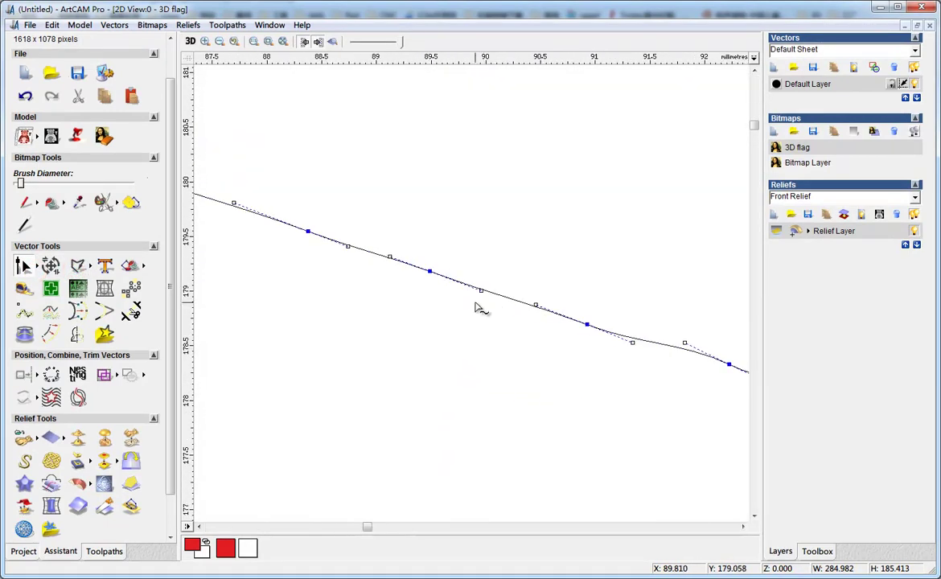
scroll(484, 306, down, 6)
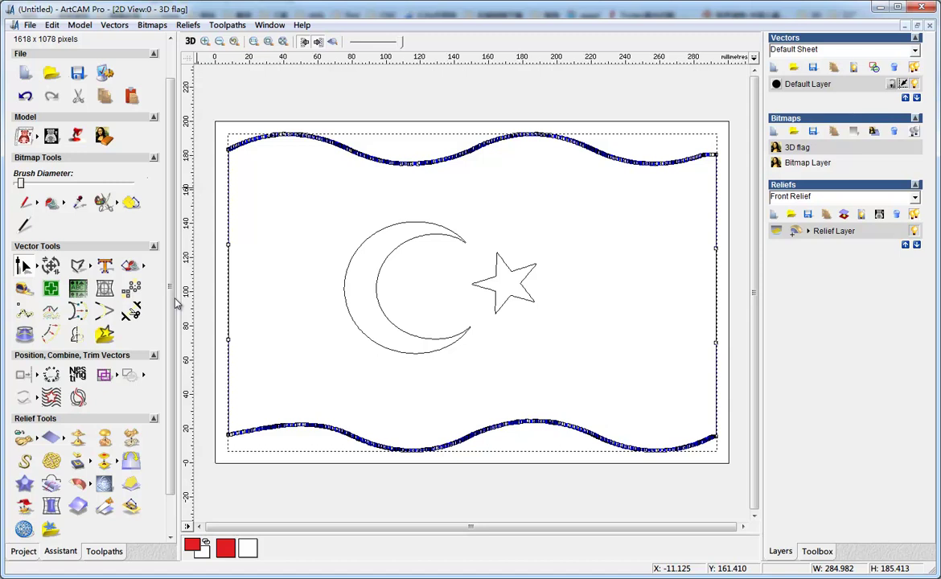
drag(173, 297, 168, 344)
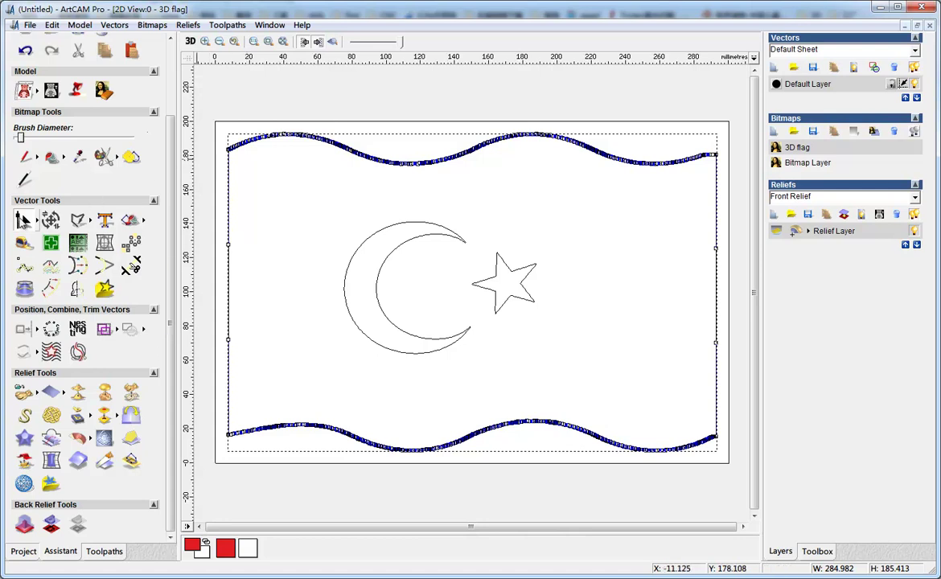
Copy both wave lines onto a new vector layer, with Default Layer hidden.
click(24, 221)
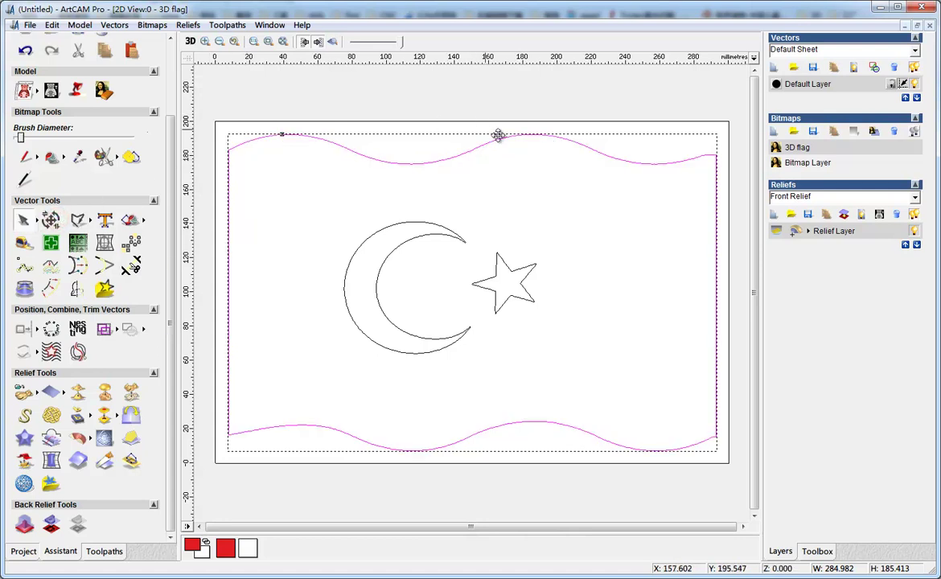
click(725, 184)
click(676, 161)
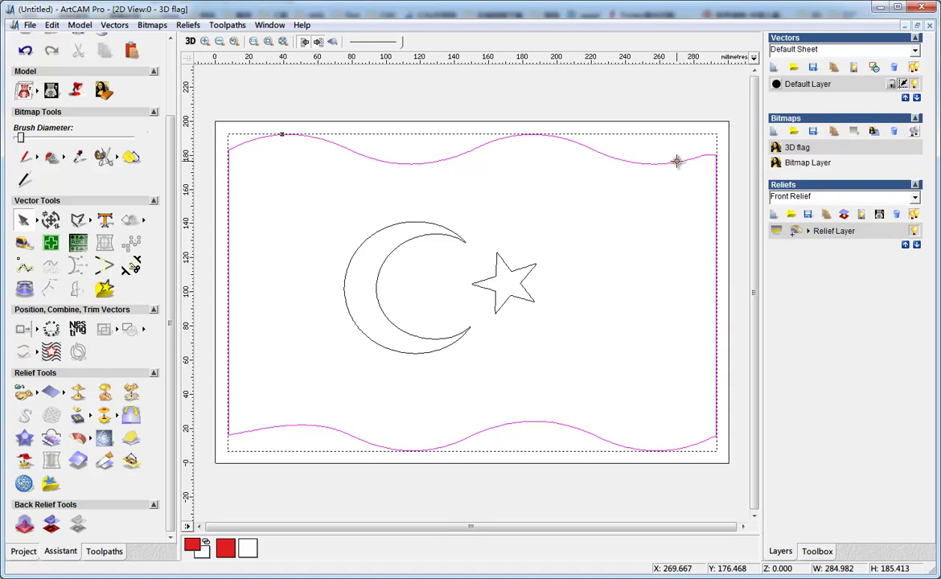
right_click(677, 161)
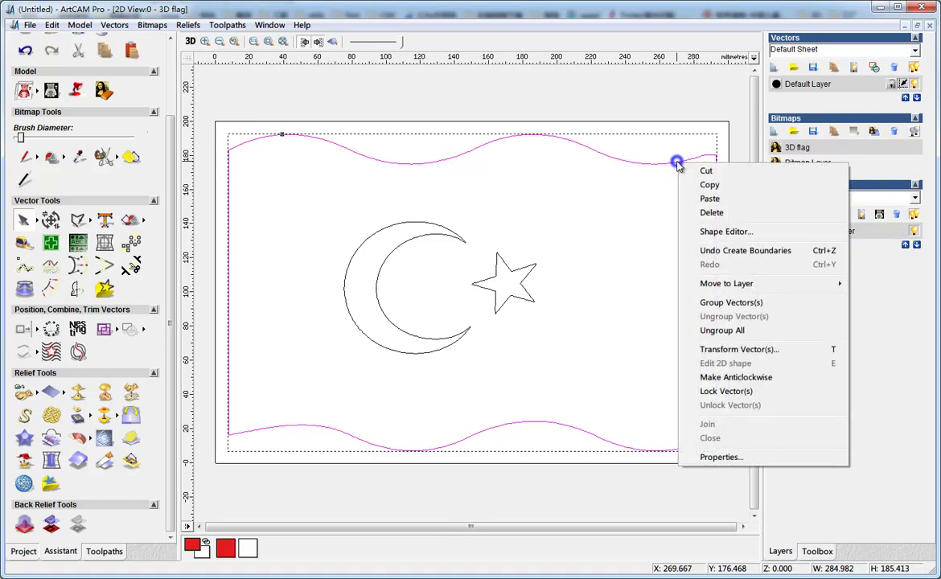
click(721, 187)
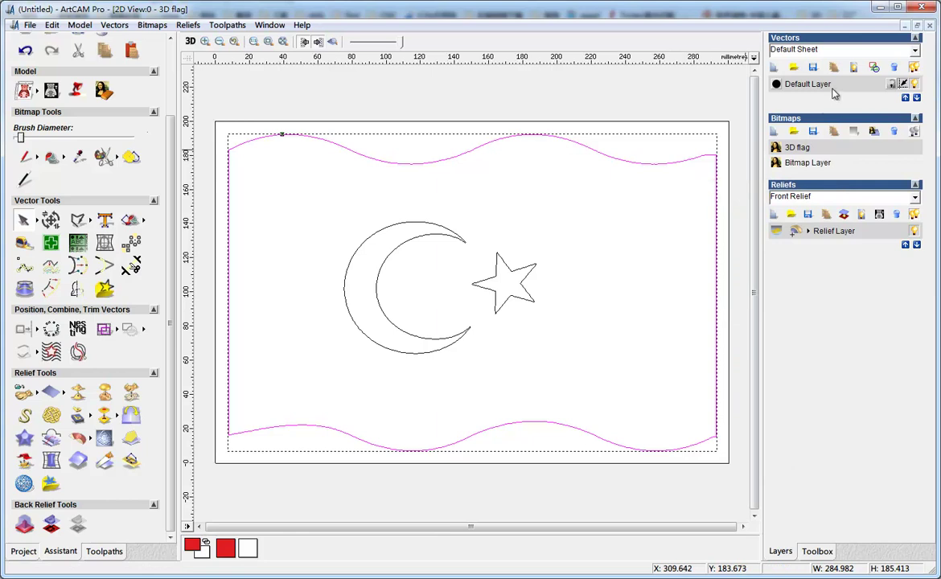
click(773, 66)
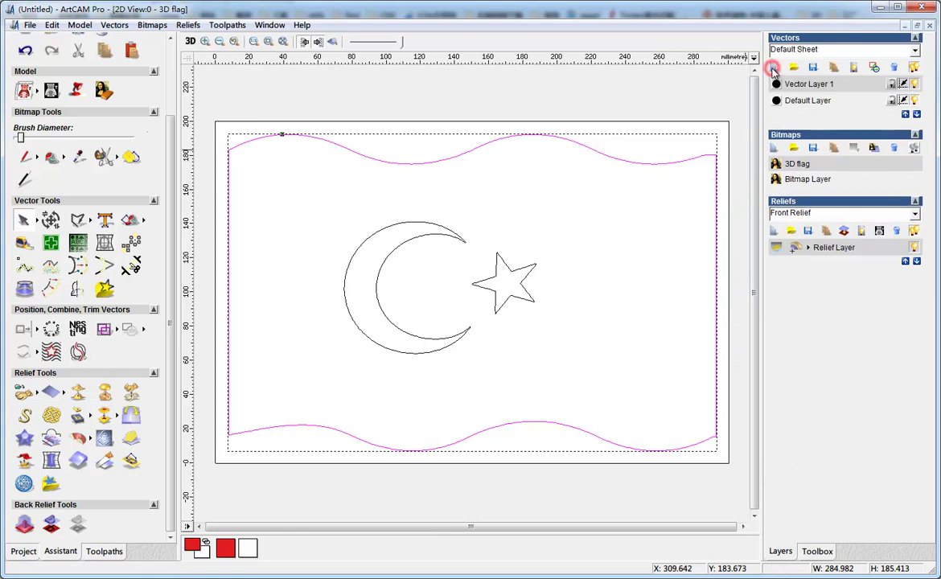
click(917, 101)
key(ctrl+v)
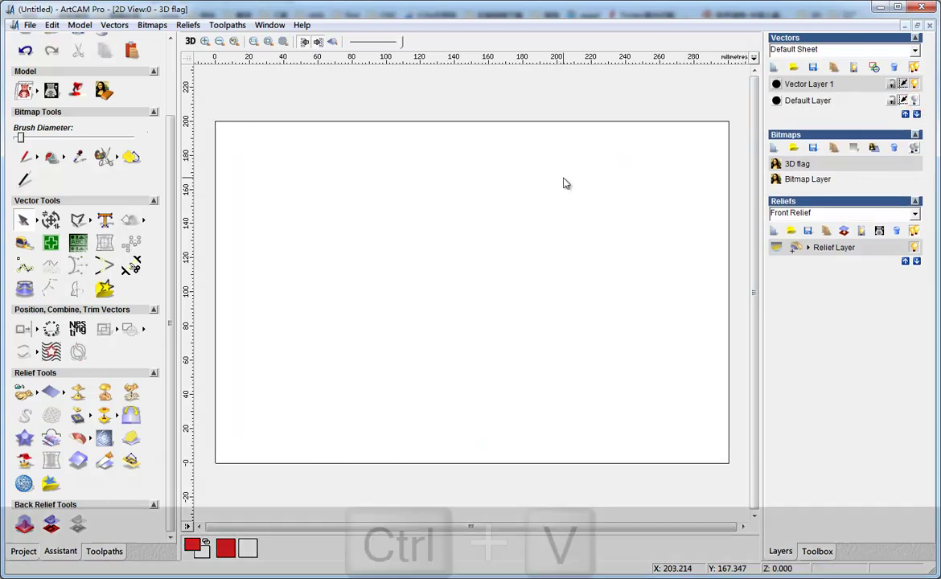
Rename the new vector layer to 'cross section'.
double_click(837, 84)
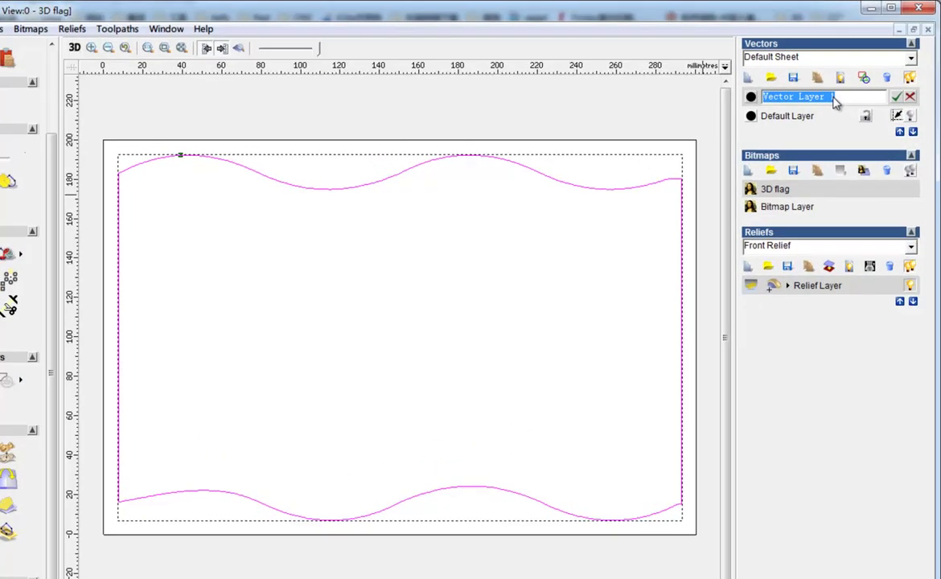
text(cross )
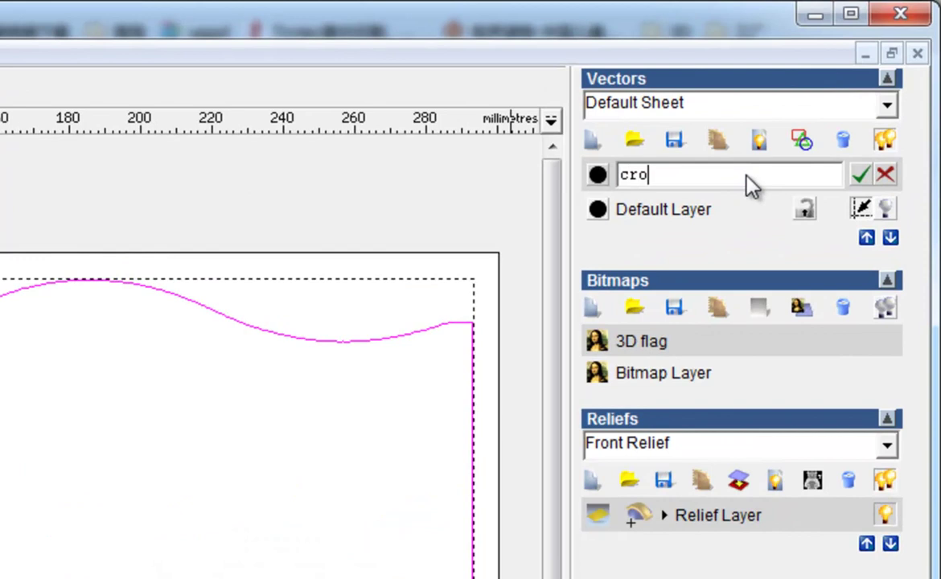
text(section)
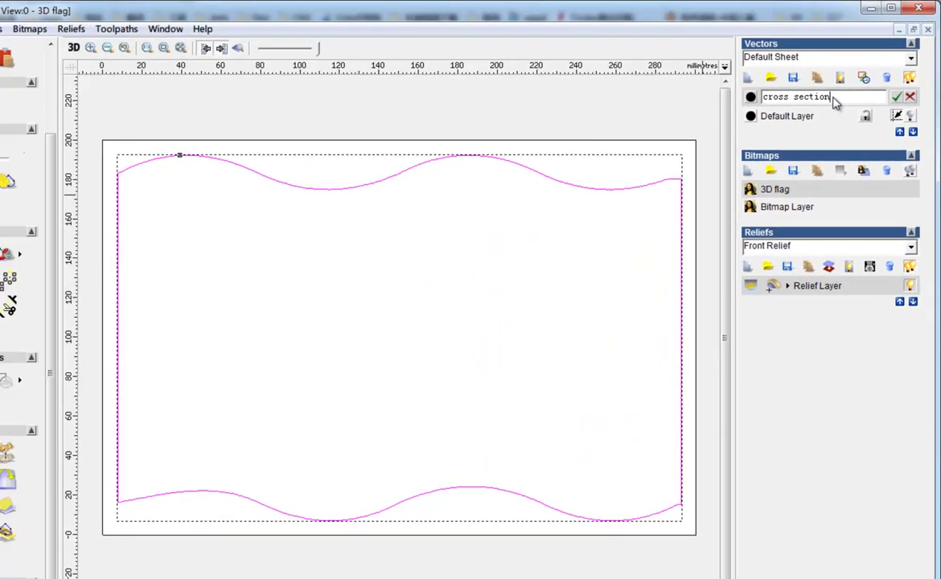
key(Return)
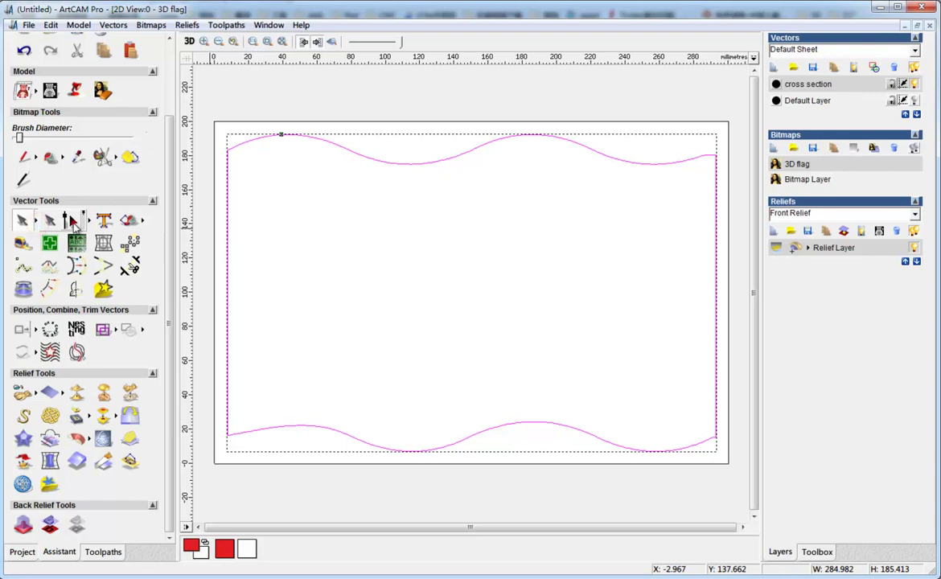
Delete the bottom wave line from the cross section outline.
key(ctrl+a)
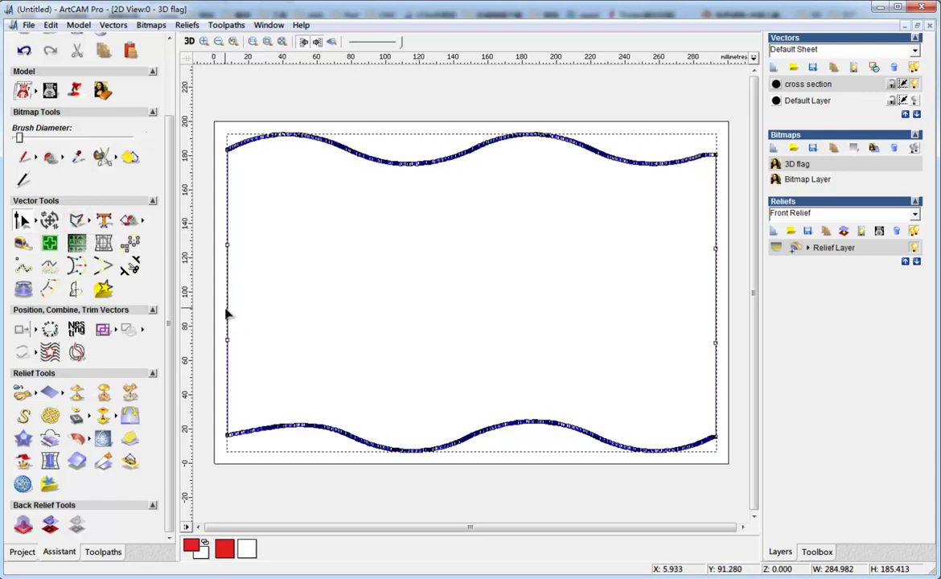
drag(223, 385, 675, 465)
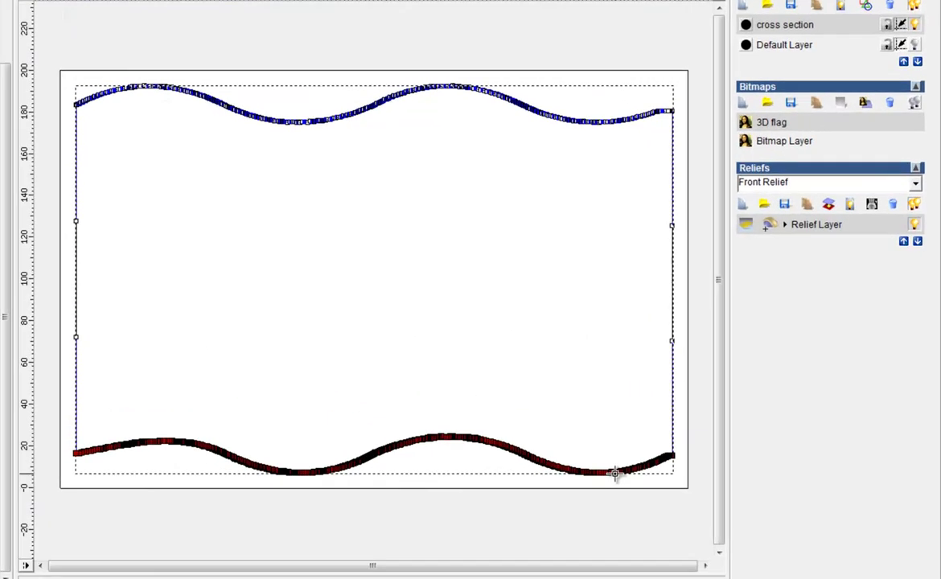
right_click(673, 452)
click(555, 246)
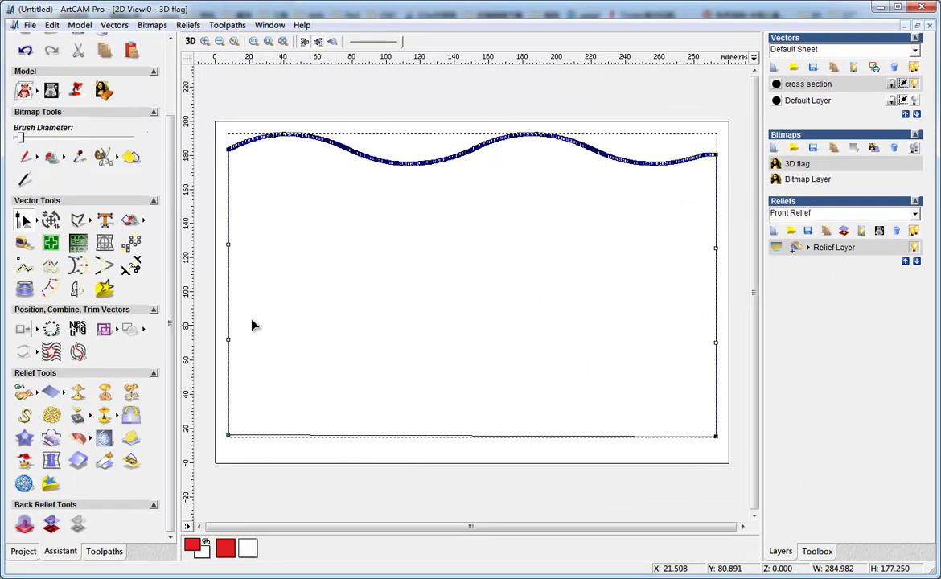
Convert the left and right side spans into straight lines.
right_click(235, 247)
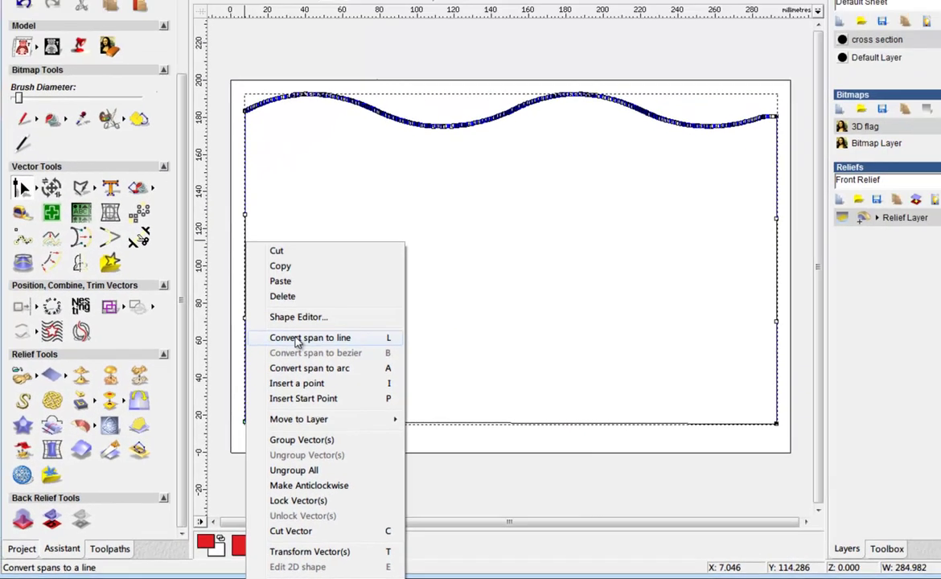
click(298, 338)
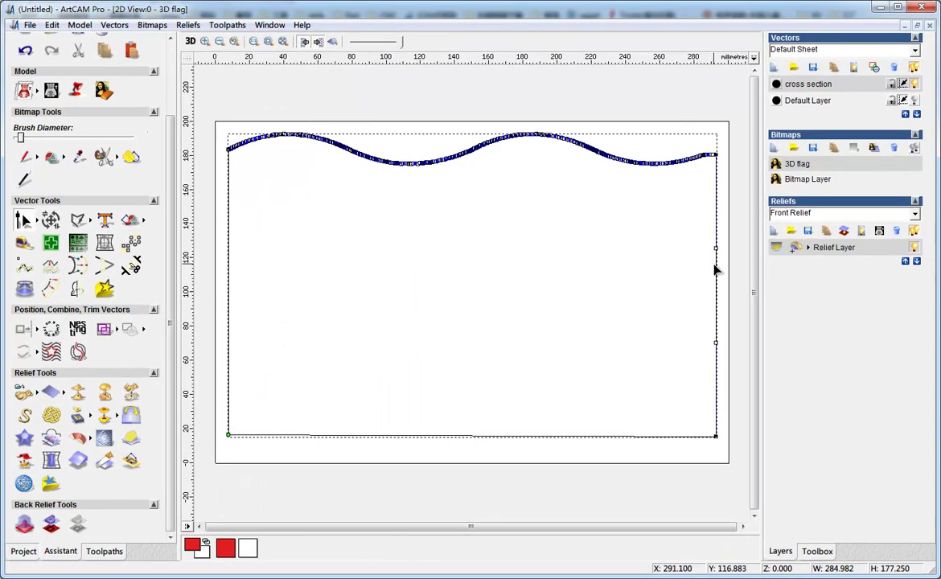
right_click(718, 271)
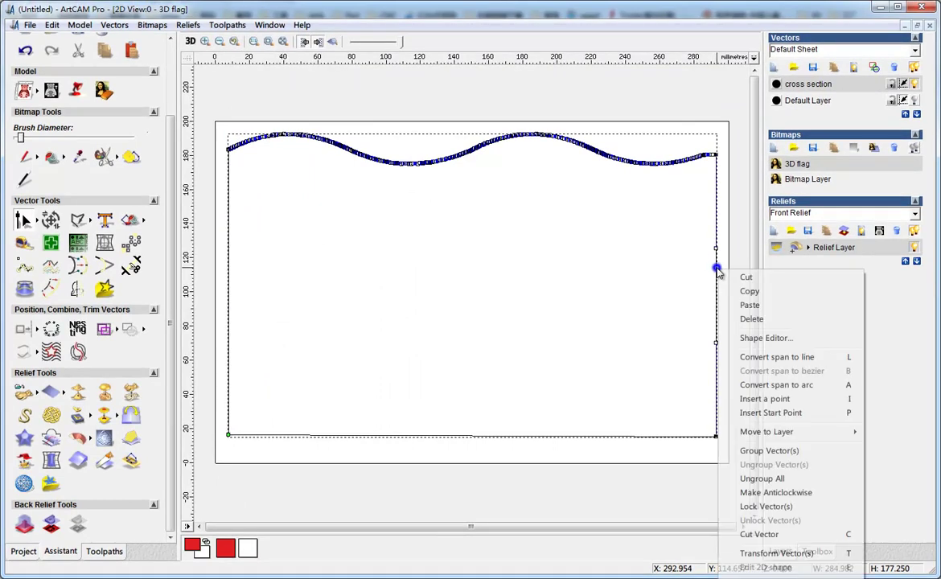
click(750, 359)
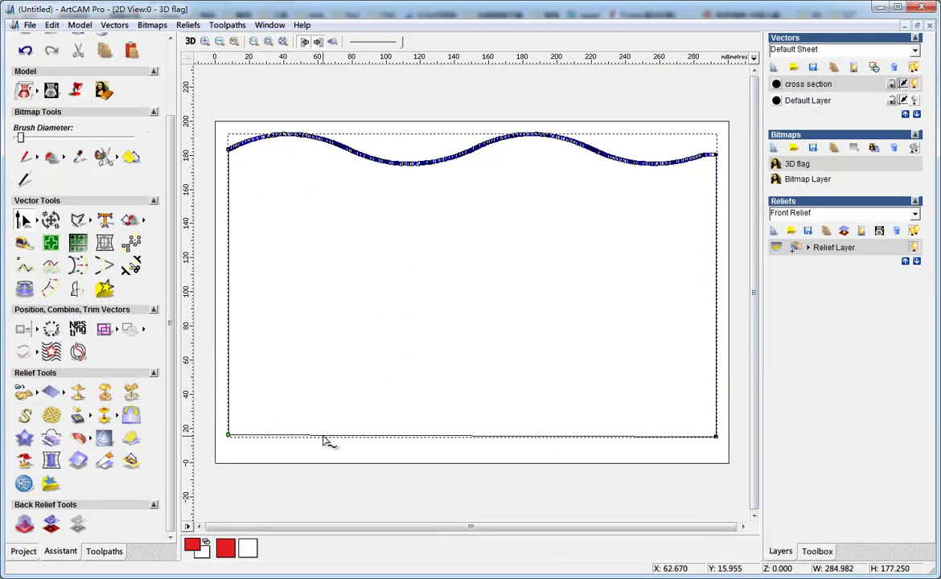
Remove the bottom edge span, leaving an open profile.
click(473, 436)
right_click(473, 436)
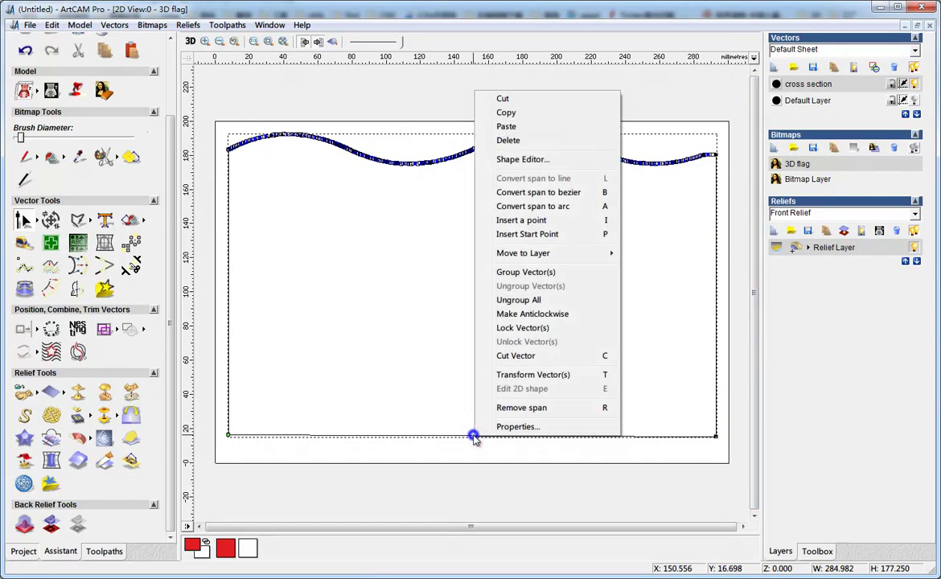
click(533, 408)
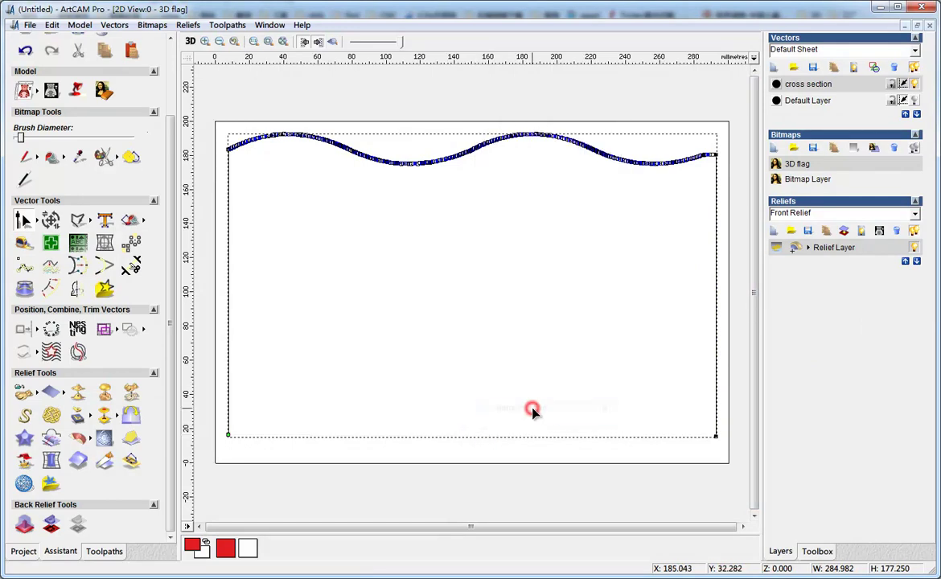
click(327, 383)
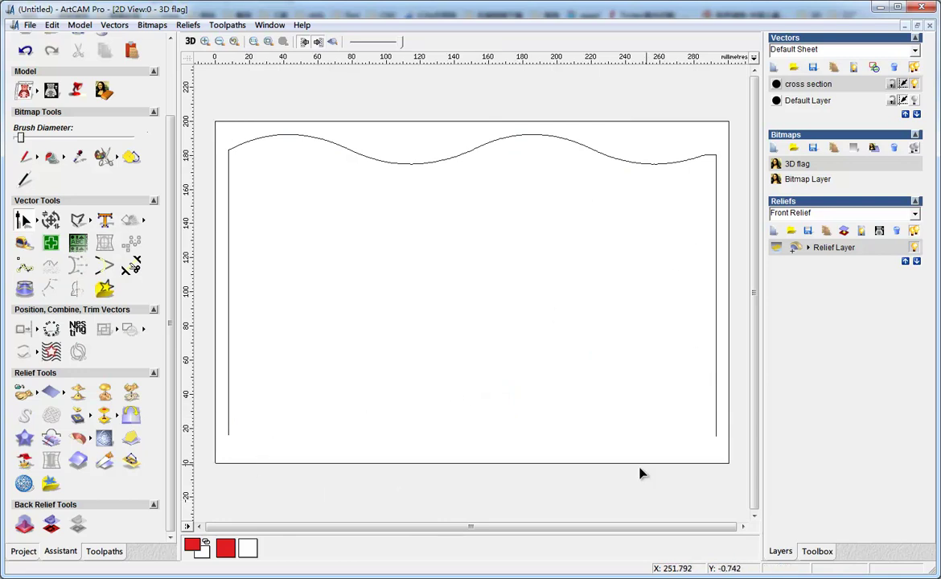
Delete the leftover vectors along the bottom of the cross section.
click(226, 386)
drag(211, 421, 743, 458)
key(Delete)
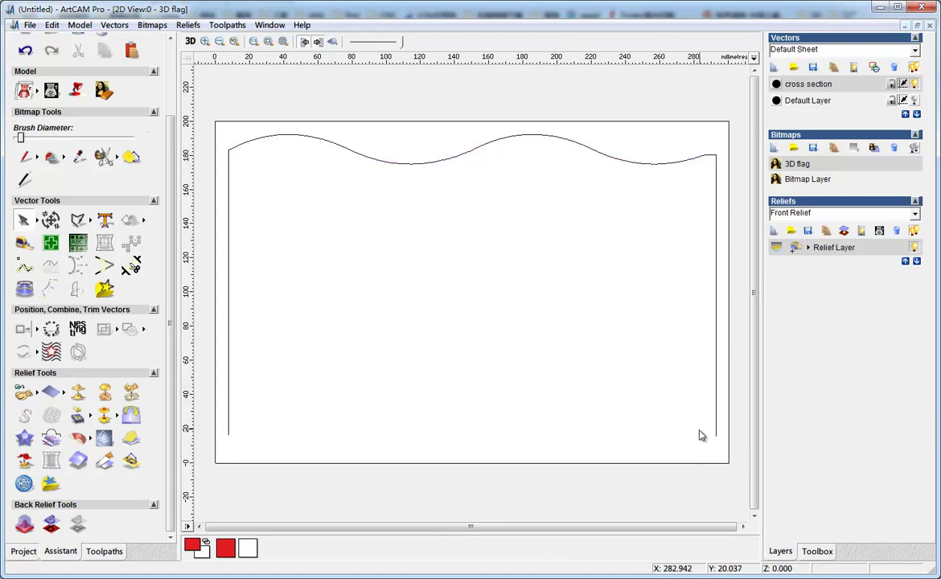
Shorten the profile's vertical sides by nudging their bottom end nodes up toward the wave.
click(714, 429)
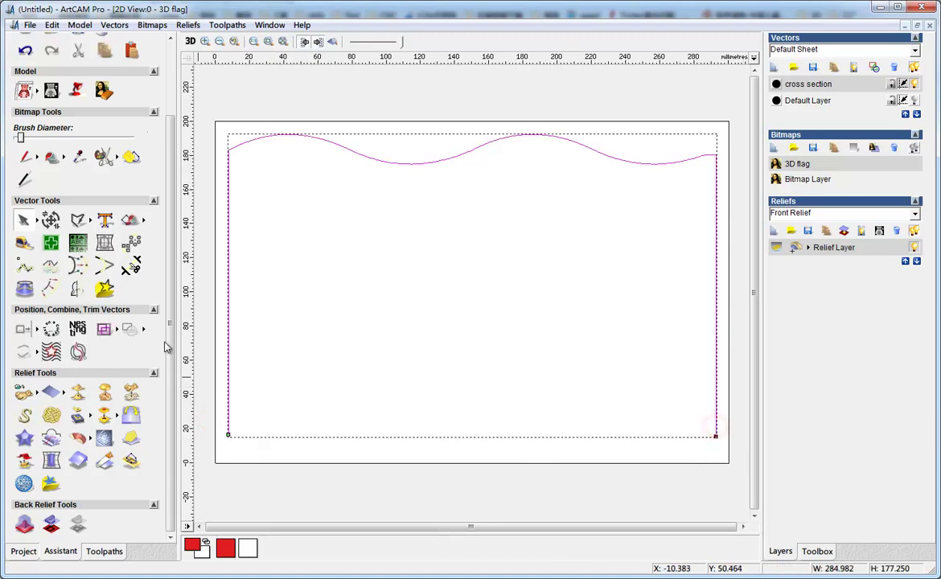
click(26, 220)
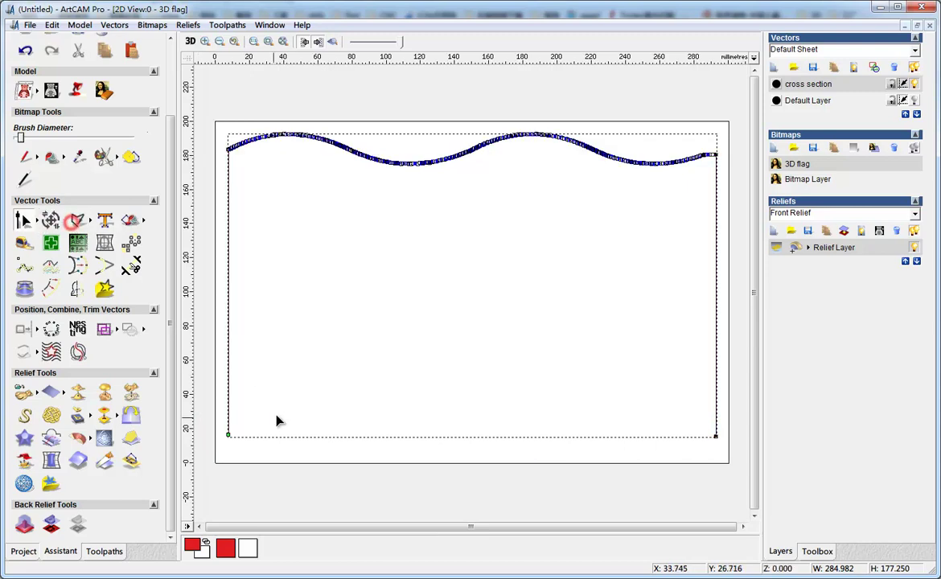
drag(225, 426, 724, 441)
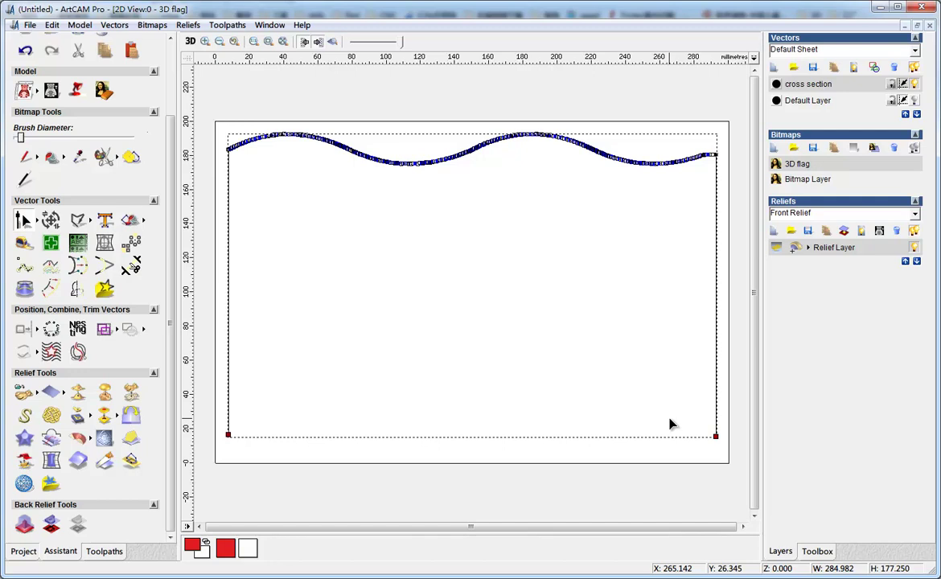
key(Up)
key(Up)
key(Up)
key(Up)
key(Up)
key(Up)
key(Up)
key(Up)
key(Up)
key(Up)
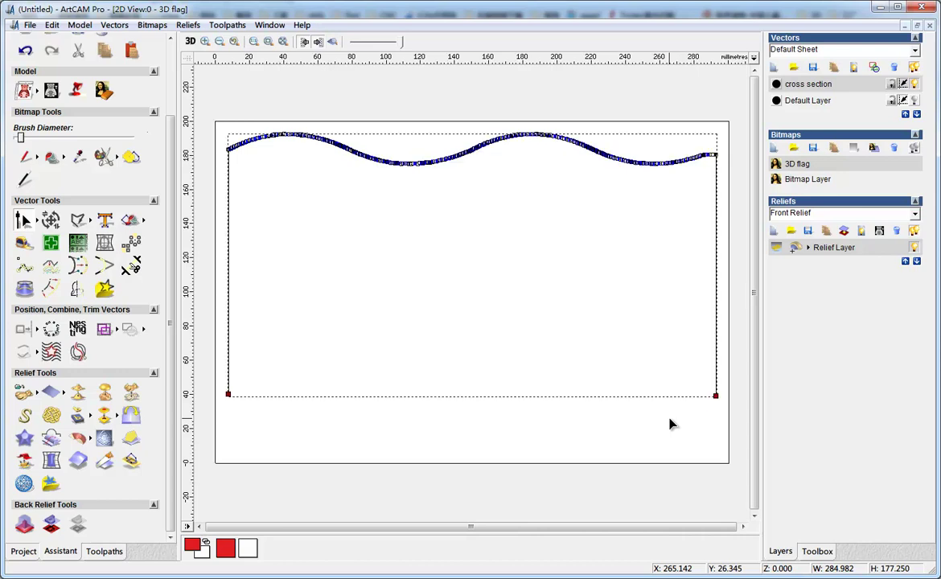
key(Up)
key(Up)
key(Up)
key(Up)
key(Up)
key(Up)
key(Up)
key(Up)
key(Up)
key(Up)
key(Up)
key(Up)
key(Up)
key(Up)
key(Up)
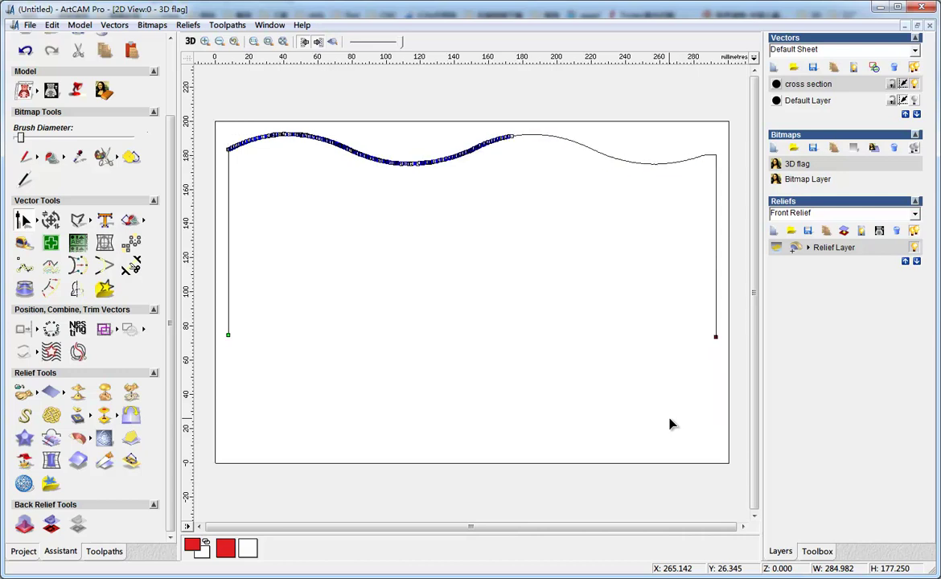
key(Up)
key(Up)
key(Up)
key(Up)
key(Up)
key(Up)
key(Up)
key(Up)
key(Up)
key(Up)
key(Up)
key(Up)
key(Up)
key(Up)
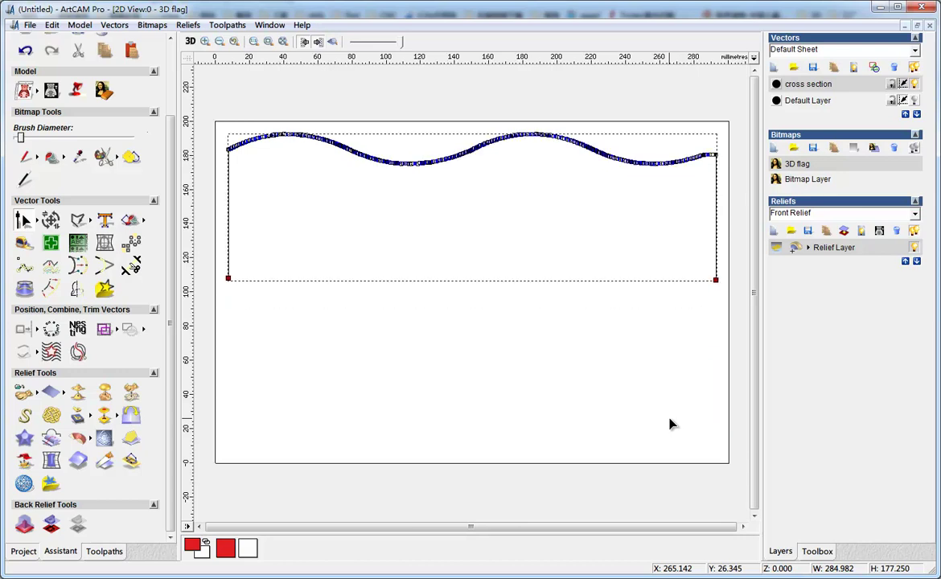
key(Up)
key(Up)
key(Up)
key(Up)
key(Up)
key(Up)
key(Up)
key(Up)
key(Up)
key(Up)
key(Up)
key(Up)
key(Up)
key(Up)
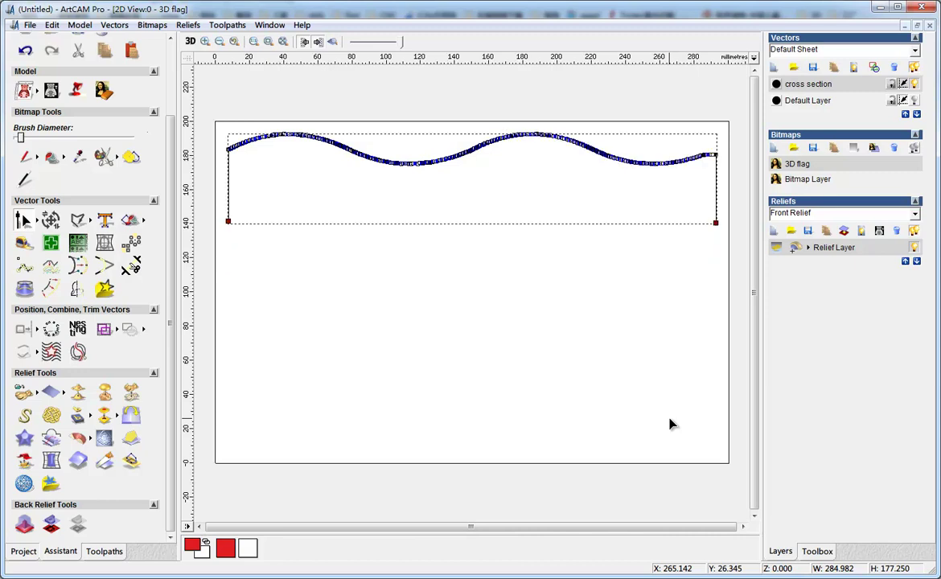
key(Up)
key(Up)
key(Up)
key(Up)
key(Up)
key(Up)
key(Up)
key(Up)
key(Up)
key(Up)
key(Up)
key(Up)
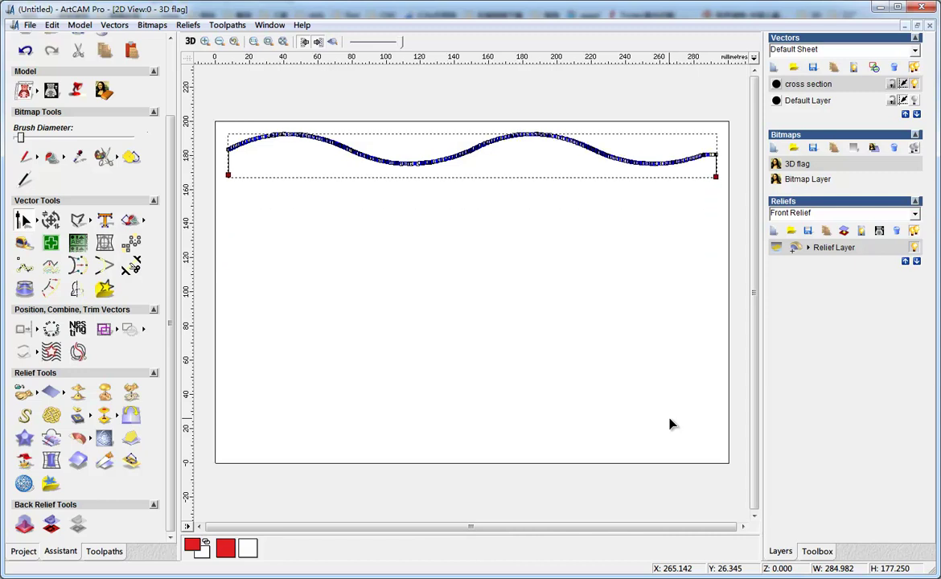
key(Up)
key(Up)
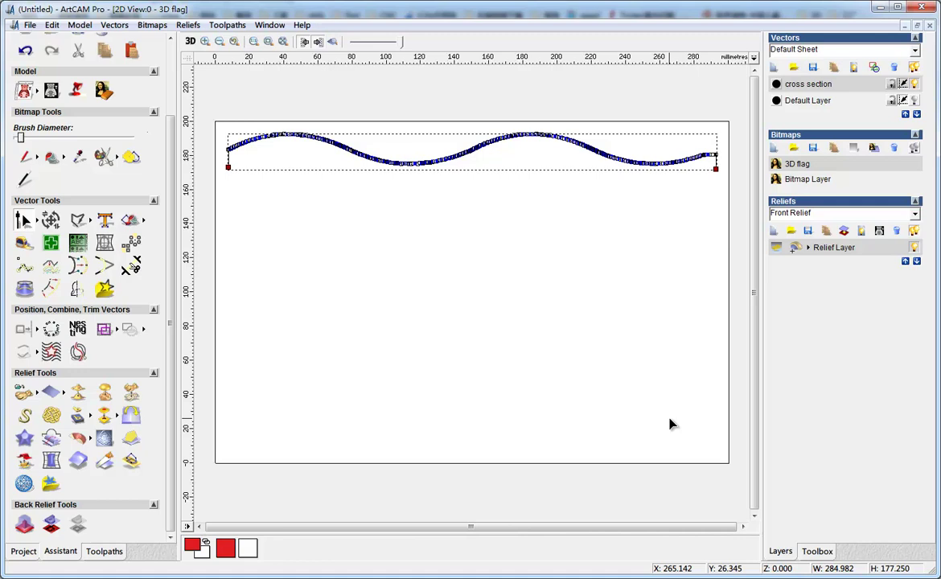
Show the flag outline again and nudge the wave profile up above the flag.
key(n)
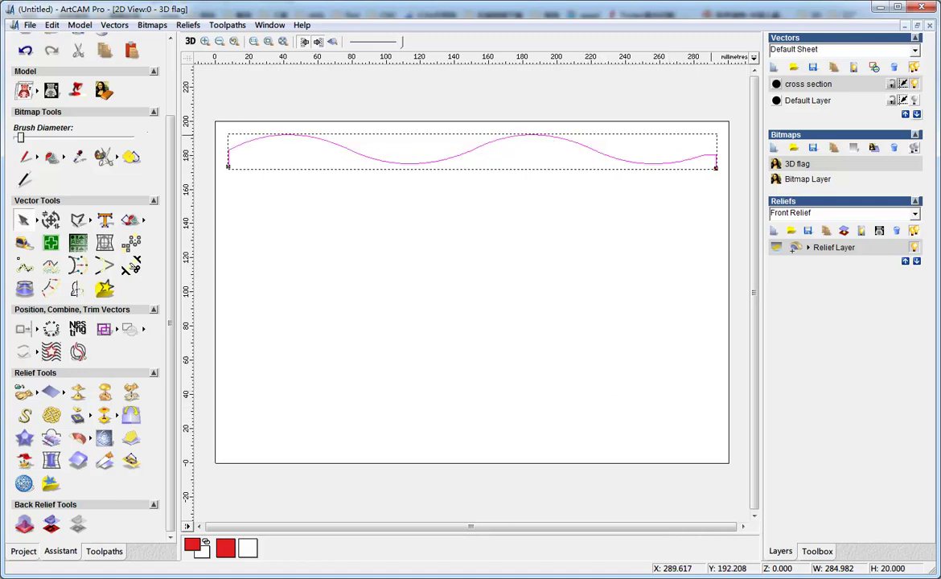
click(914, 102)
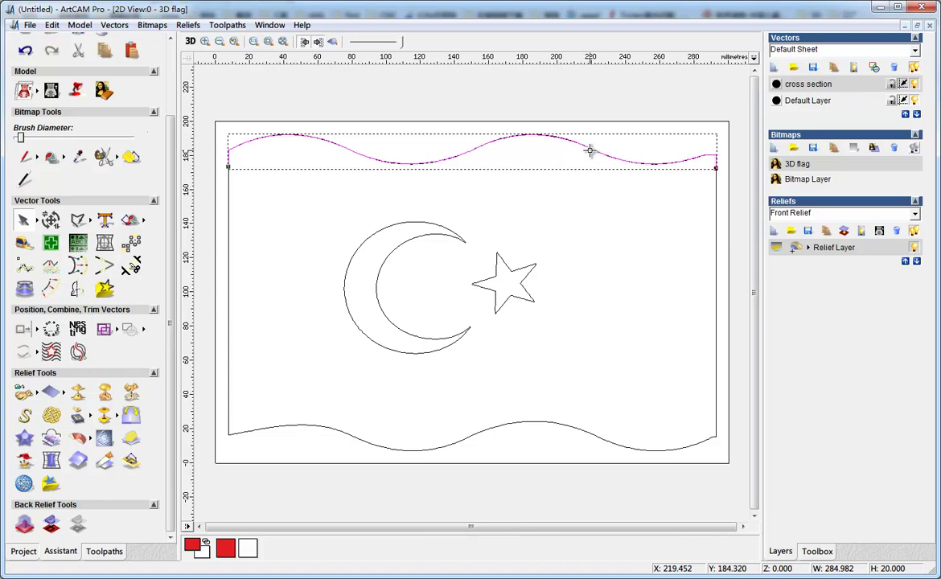
key(Up)
key(Up)
key(Up)
key(Up)
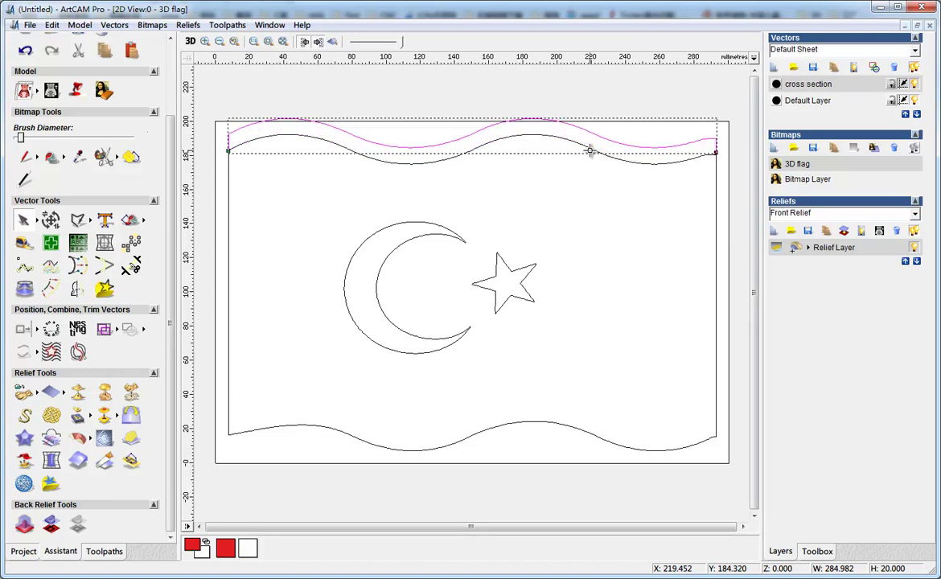
key(Up)
key(Up)
key(Up)
key(Up)
key(Up)
key(Up)
key(Up)
key(Up)
key(Up)
key(Up)
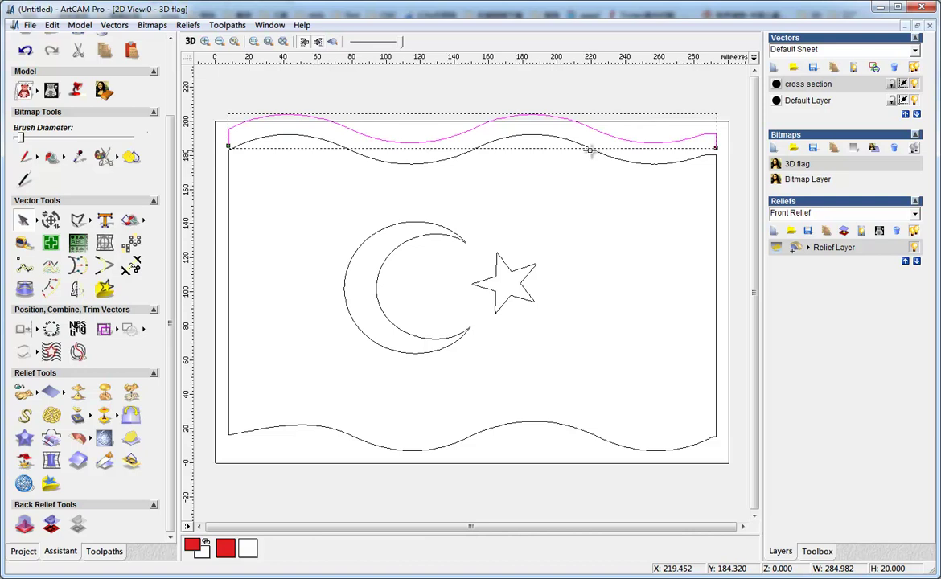
key(Up)
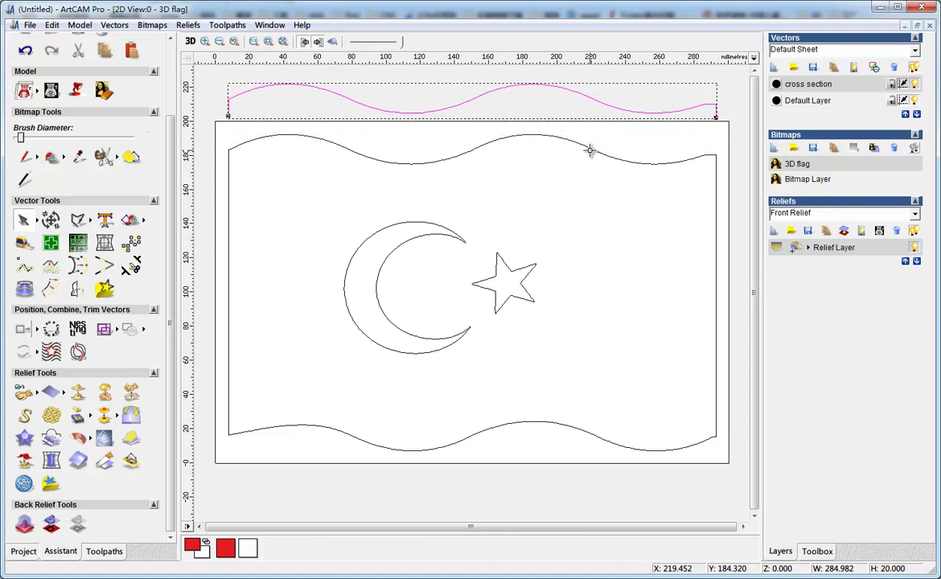
Make Default Layer the active layer and clear the selection.
click(668, 143)
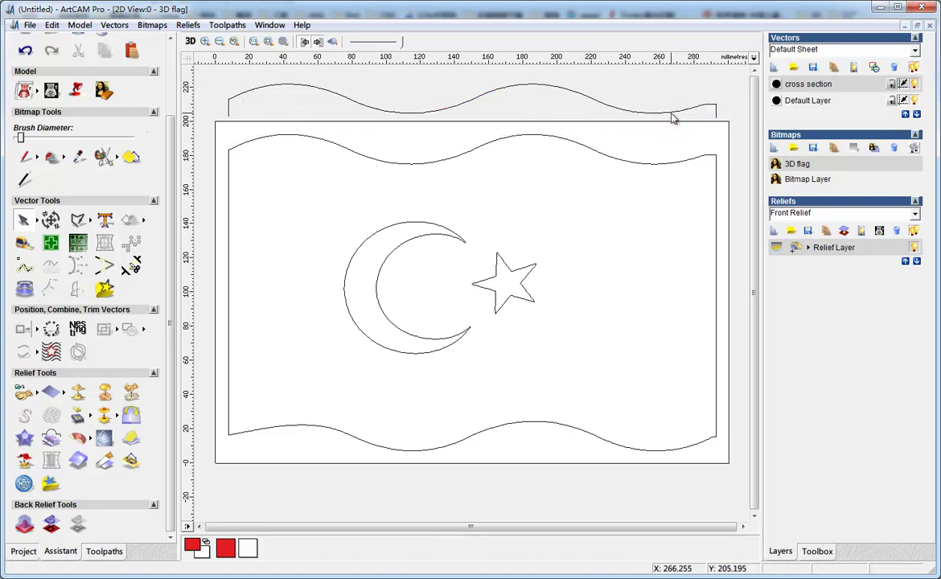
click(672, 115)
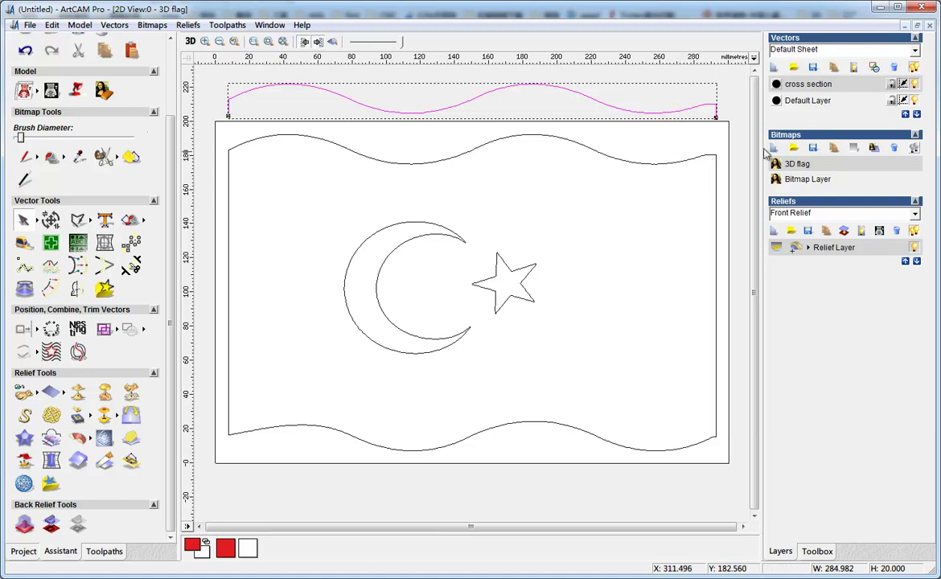
click(806, 100)
click(720, 148)
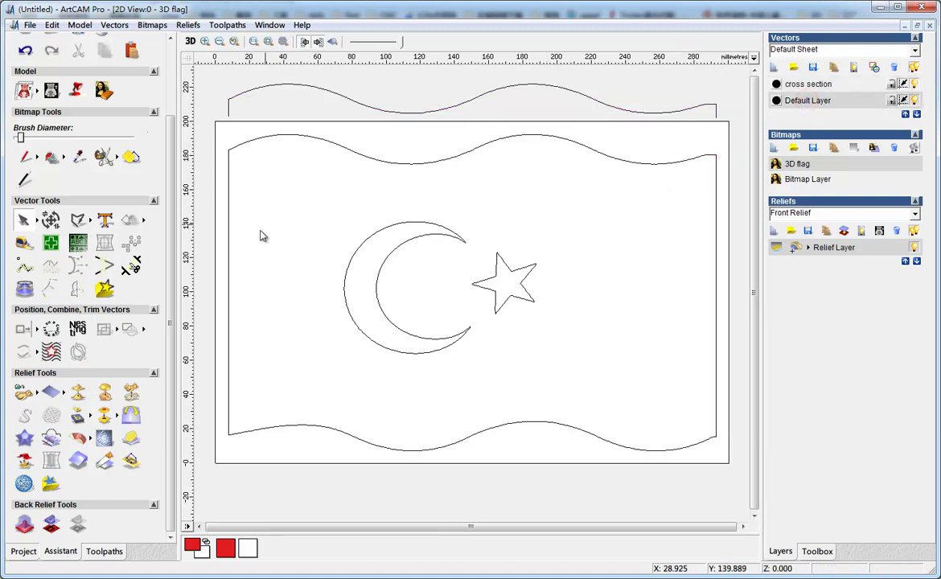
Draw a roughly 218 mm vertical polyline from the flag's bottom-left corner up past the wave.
click(89, 221)
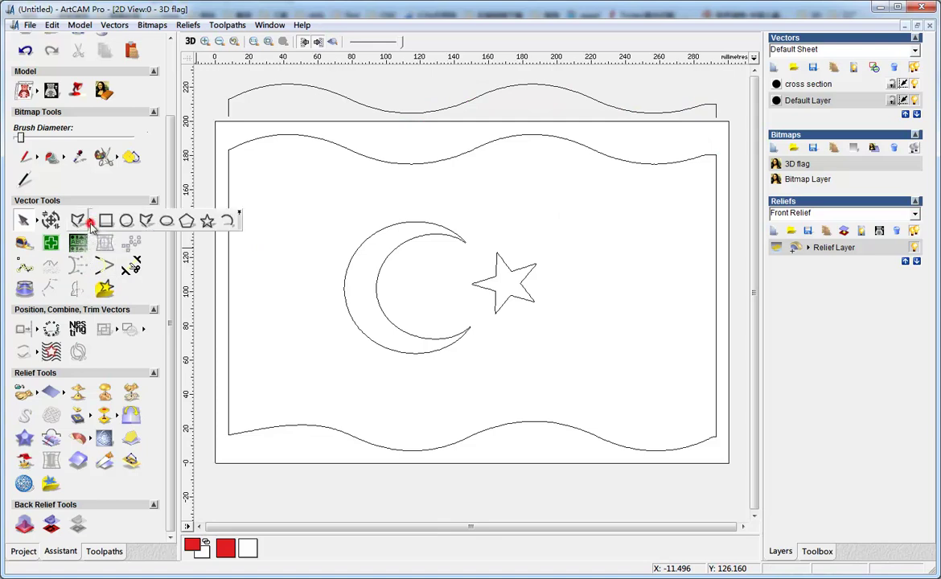
click(144, 222)
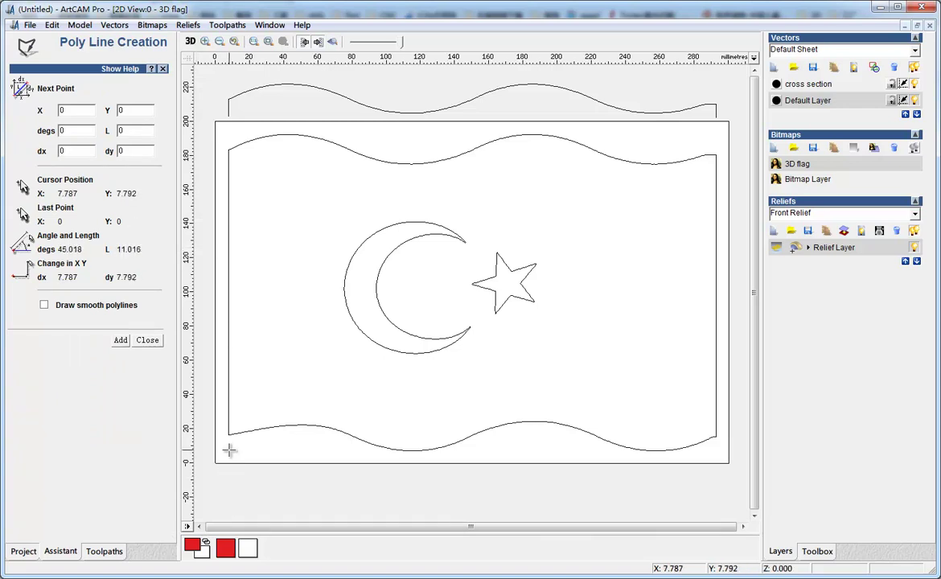
click(229, 452)
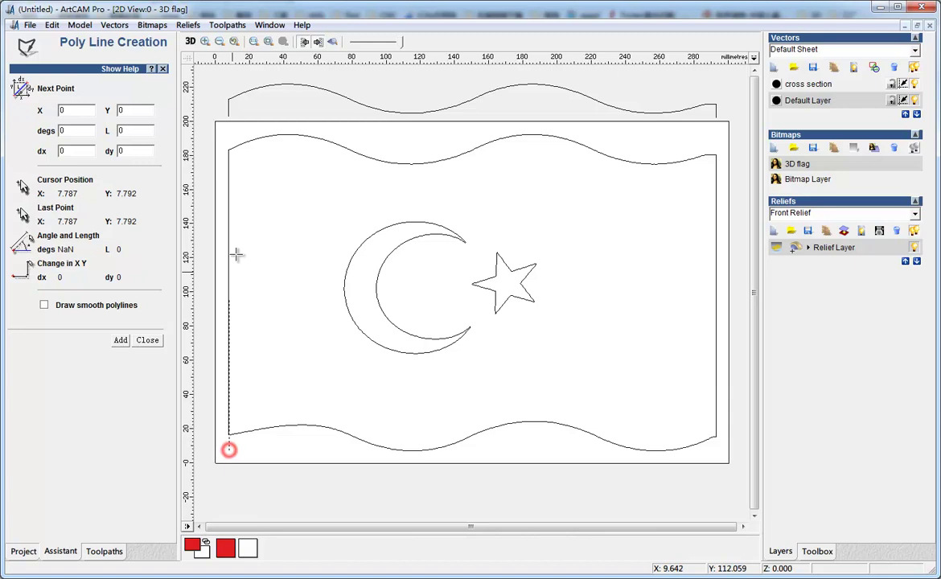
click(233, 78)
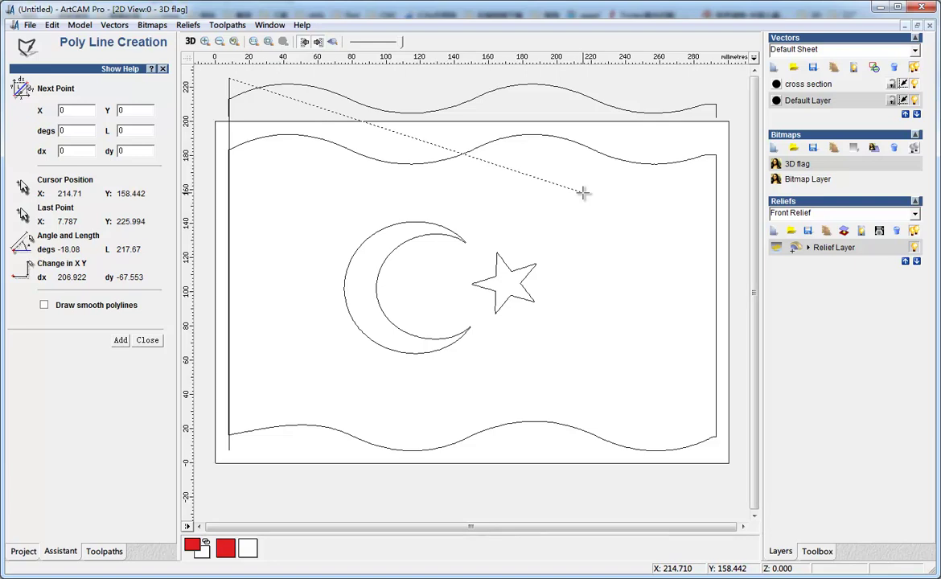
key(Escape)
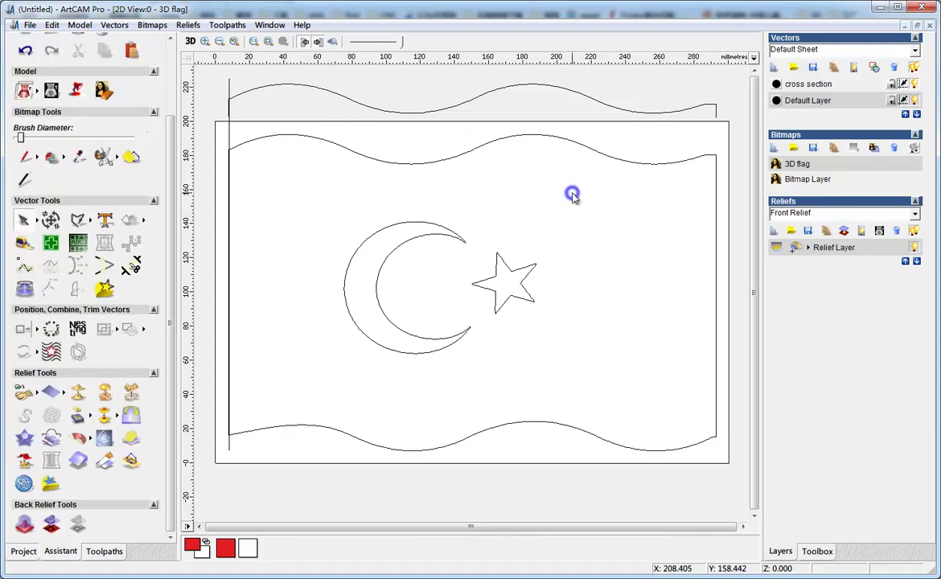
Copy the left-edge vertical line and paste a copy dragged to the right, near x 60.
click(230, 131)
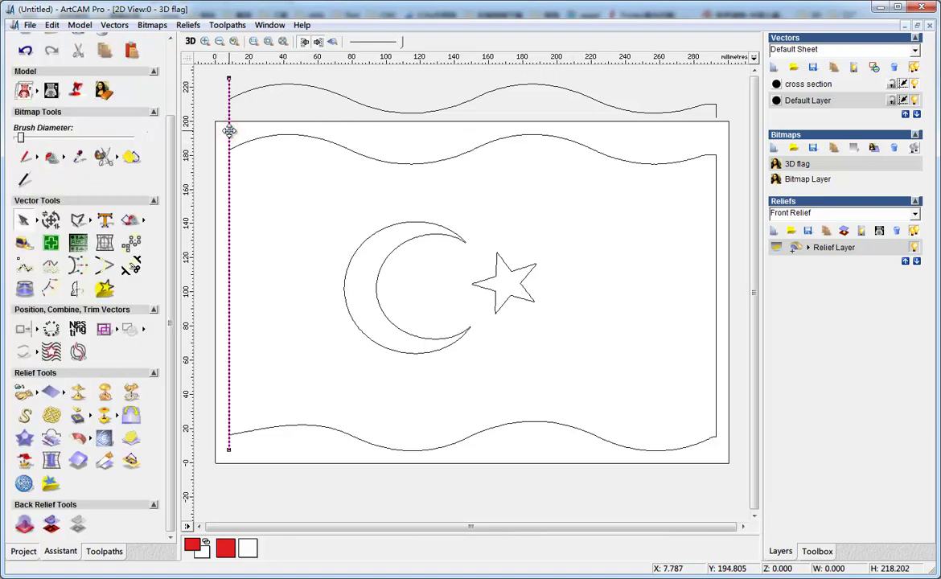
key(ctrl+c)
key(ctrl+v)
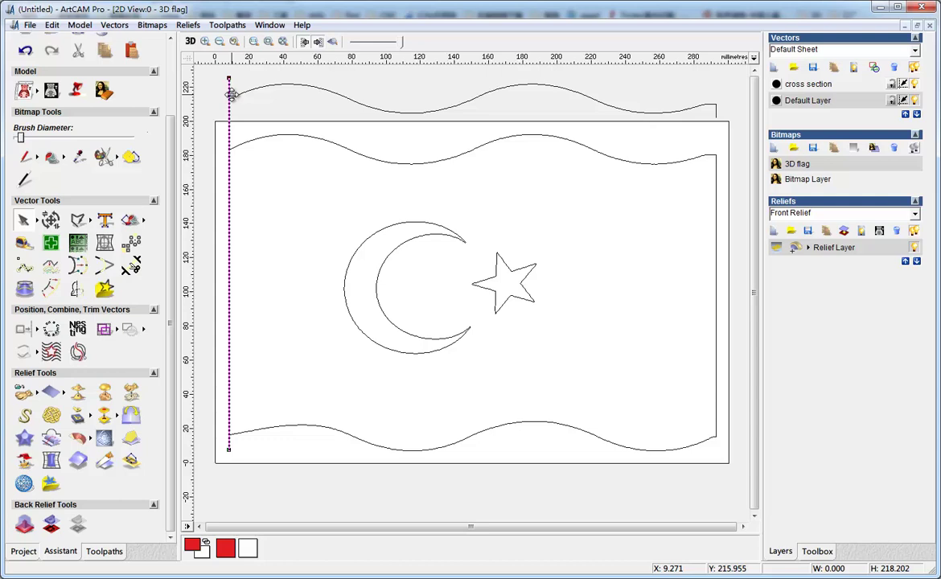
drag(229, 108, 314, 111)
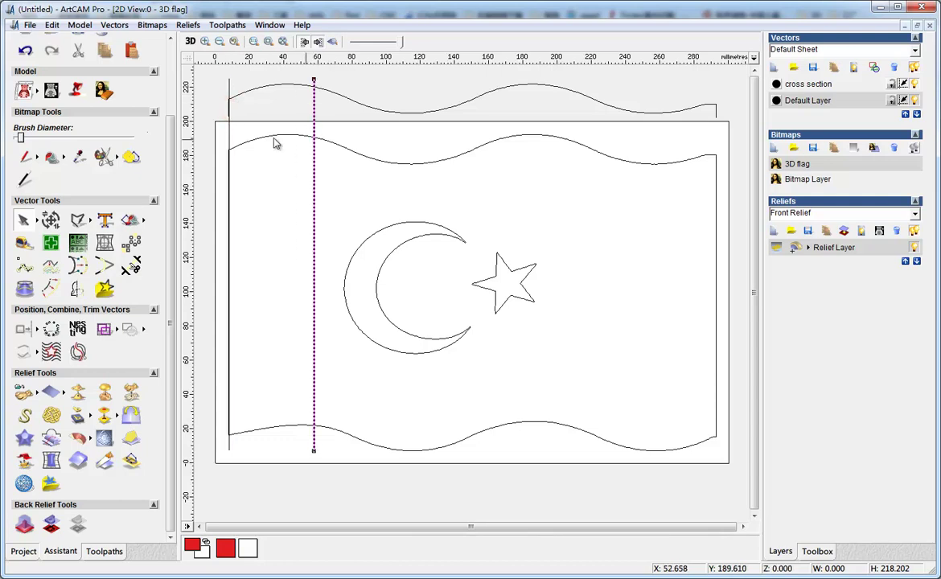
Align the left-edge line flush with the flag outline's left edge using Align Left.
click(229, 119)
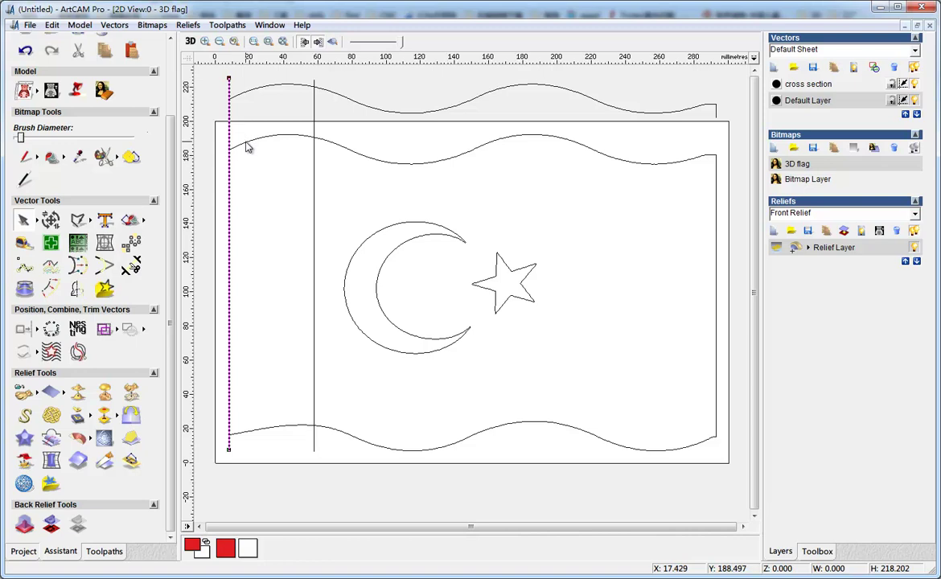
shift+click(245, 142)
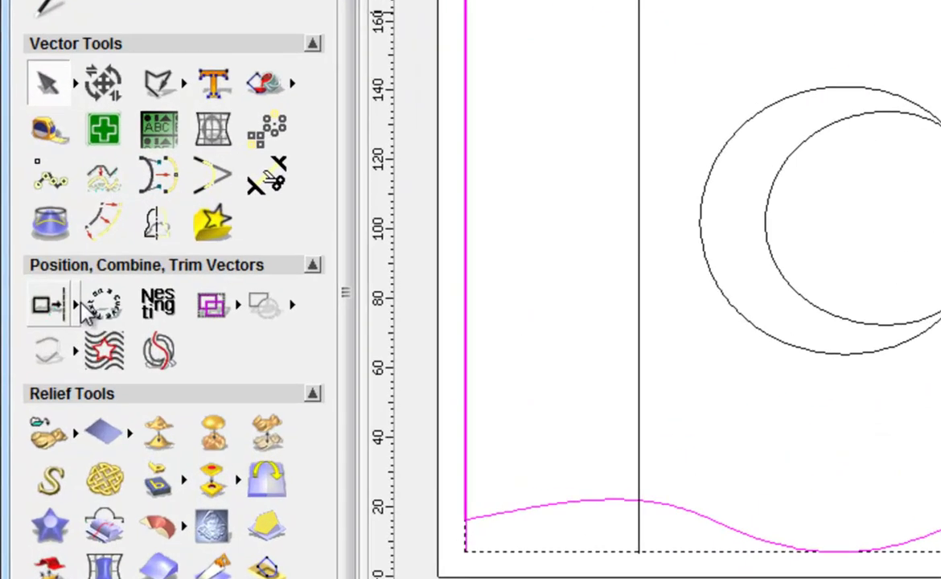
click(43, 325)
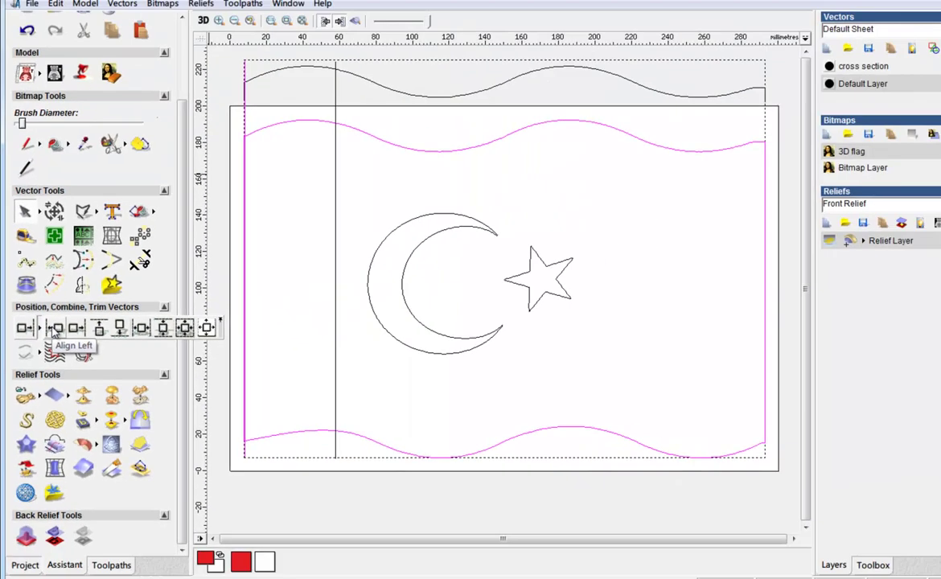
click(113, 308)
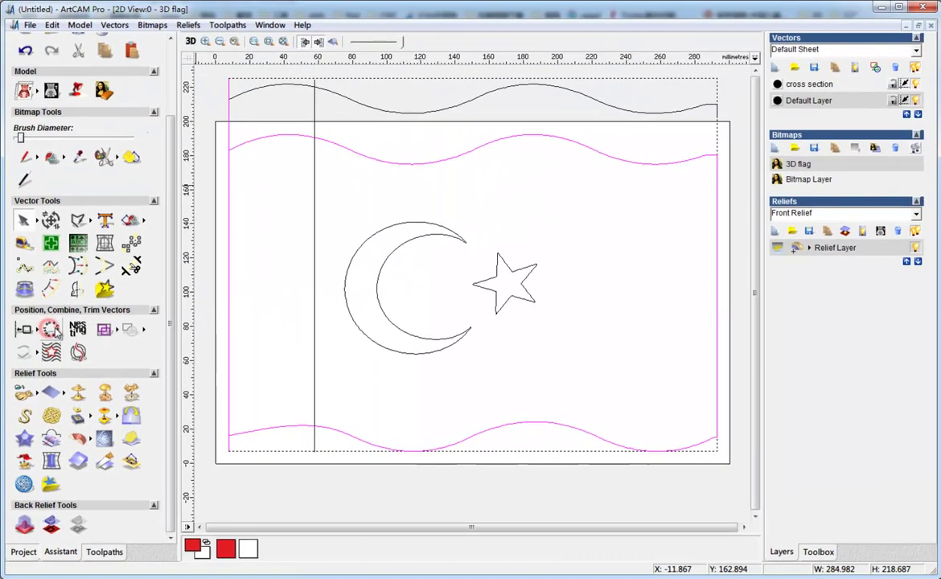
Align the copied line to the flag outline's right edge using Align Right.
click(313, 201)
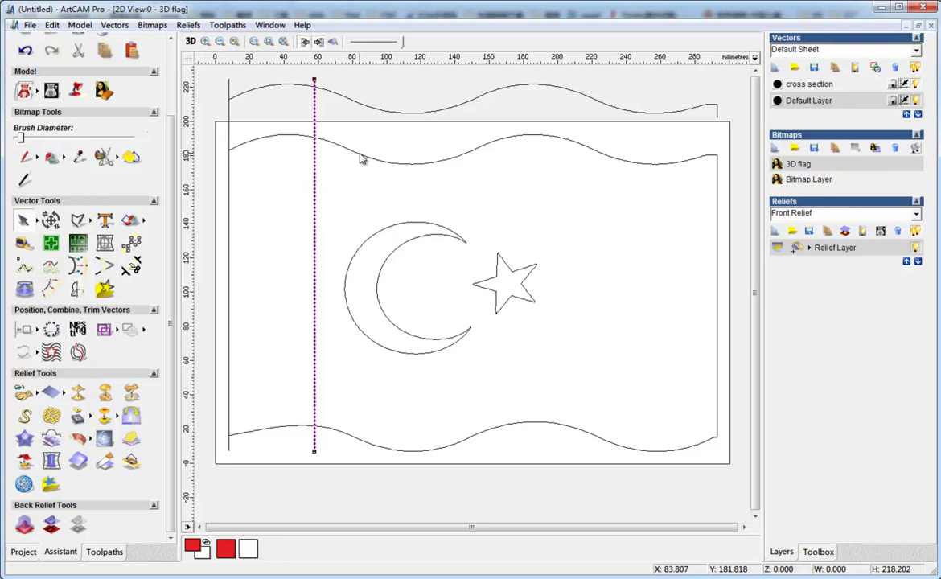
shift+click(360, 156)
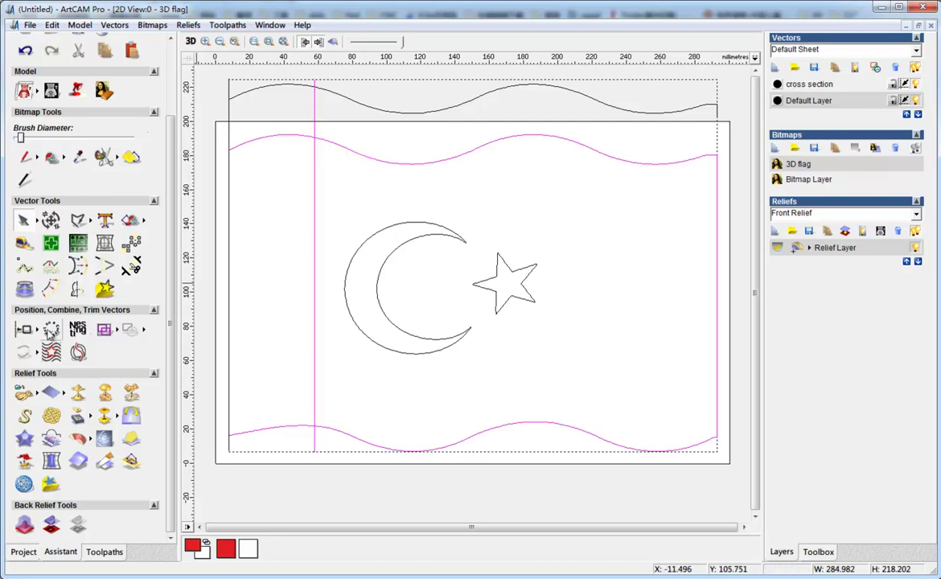
mouse_move(40, 330)
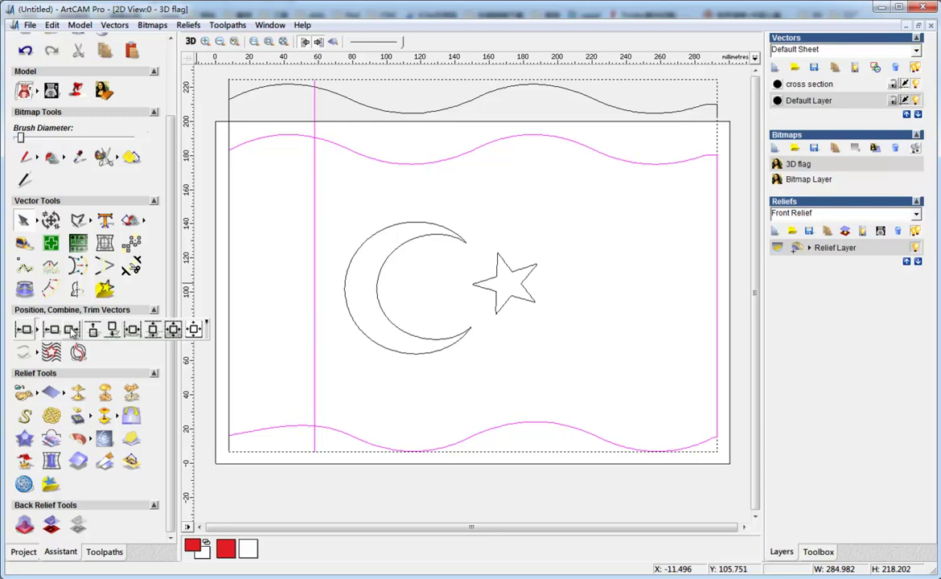
click(72, 330)
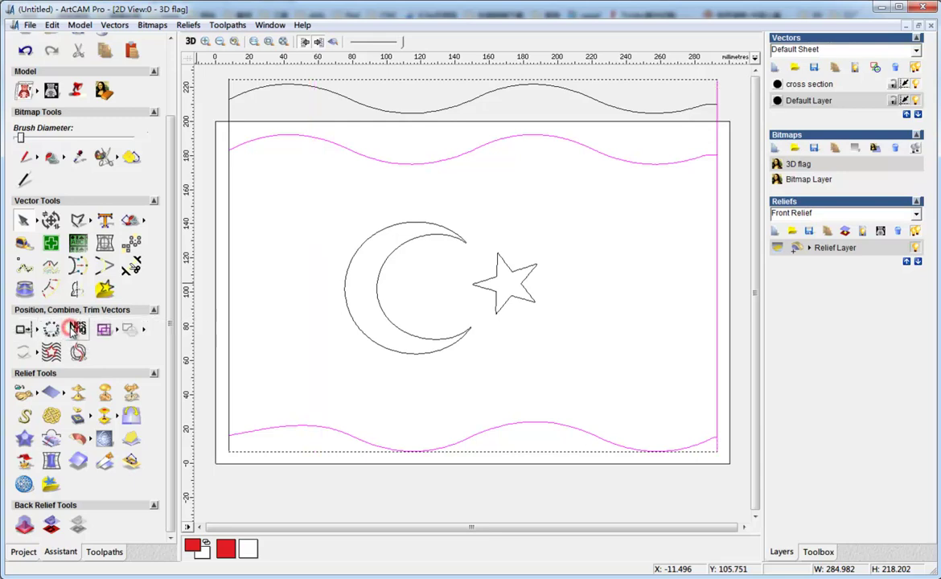
Extrude with the left vertical line as Drive Curve and the top wave as Start Profile, then Calculate.
click(607, 135)
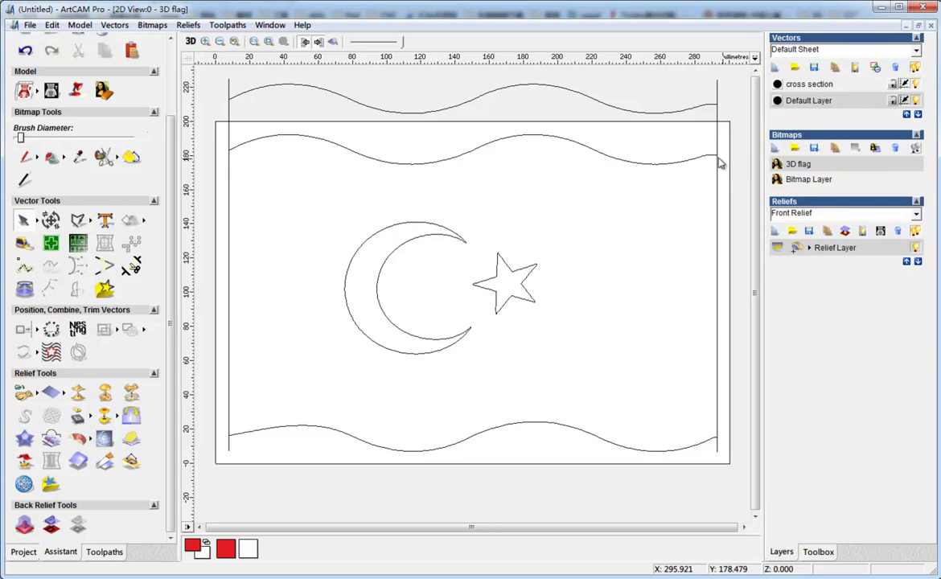
click(228, 122)
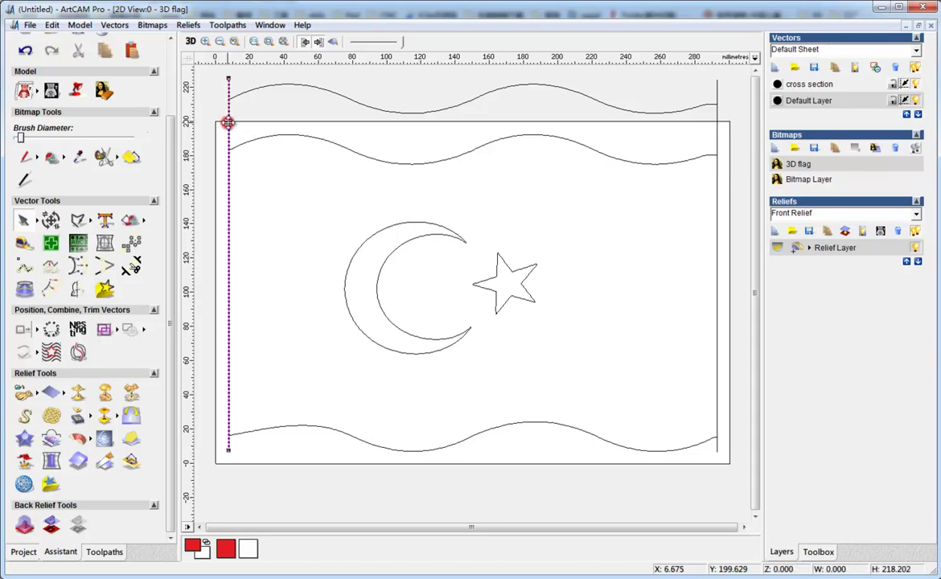
shift+click(717, 137)
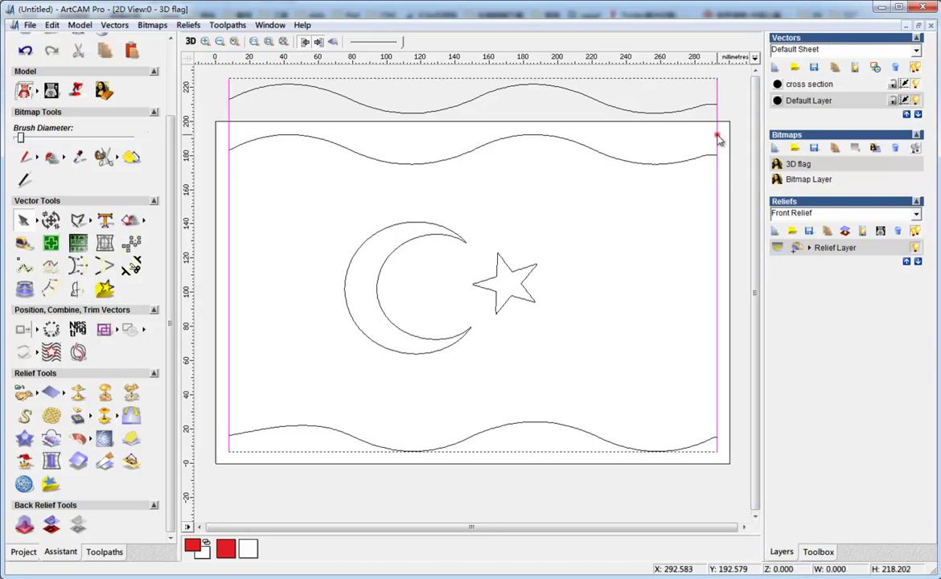
click(79, 439)
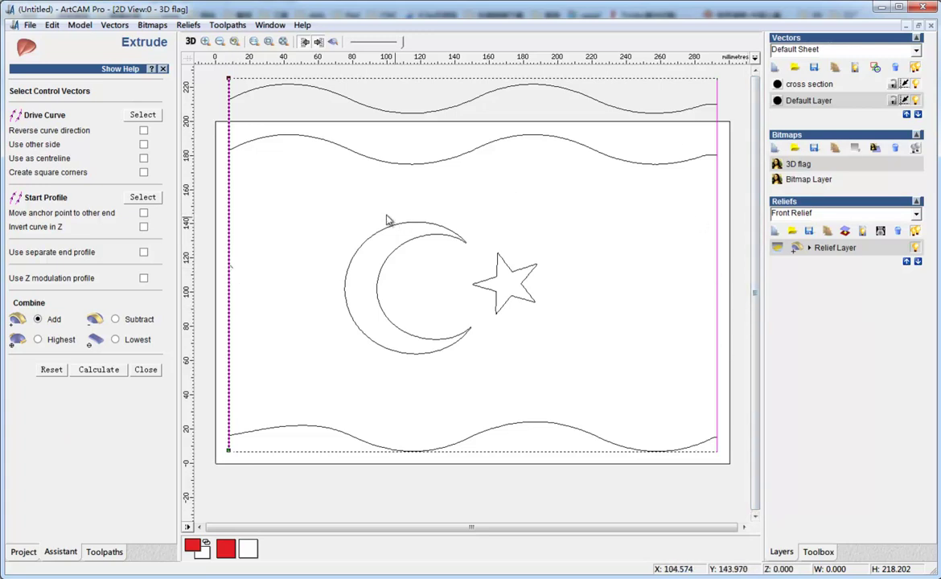
click(144, 115)
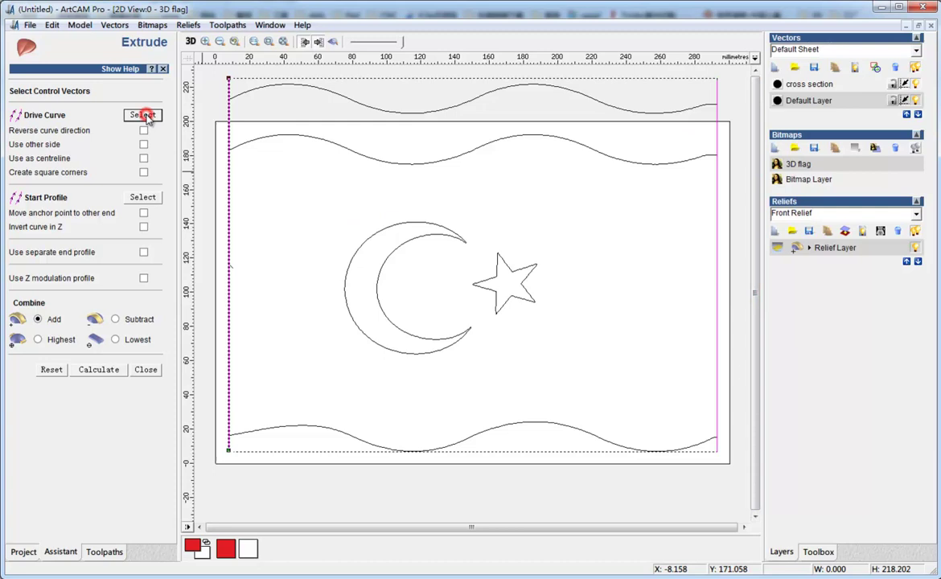
click(375, 108)
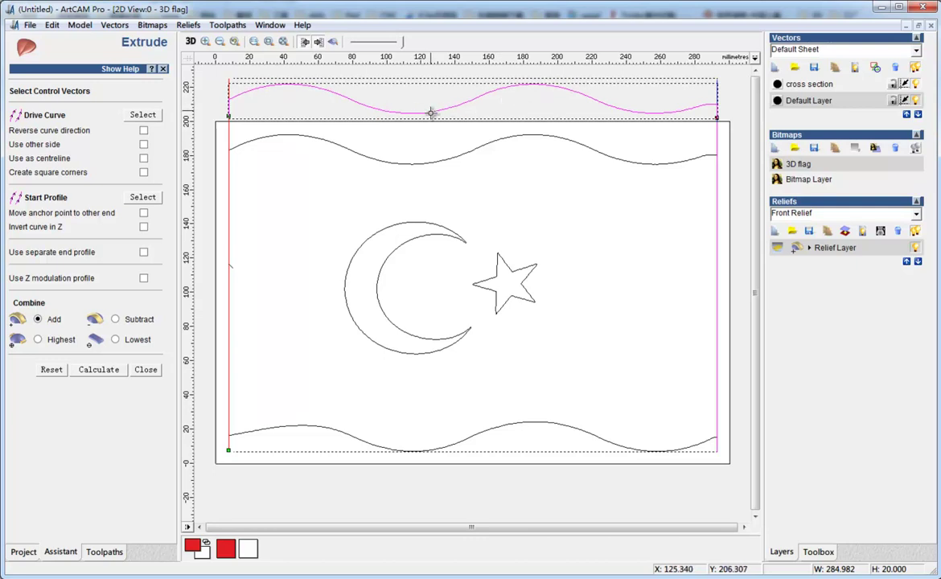
click(142, 197)
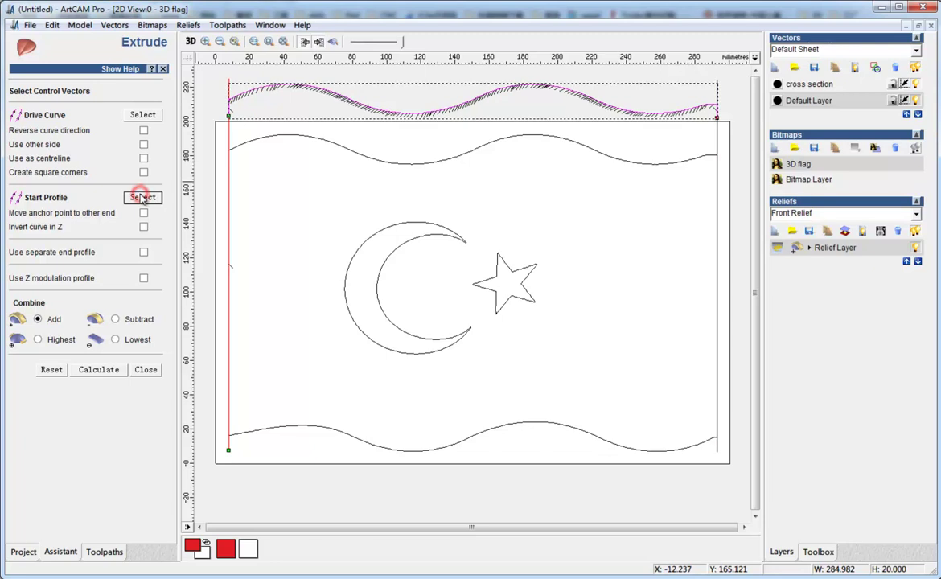
click(99, 372)
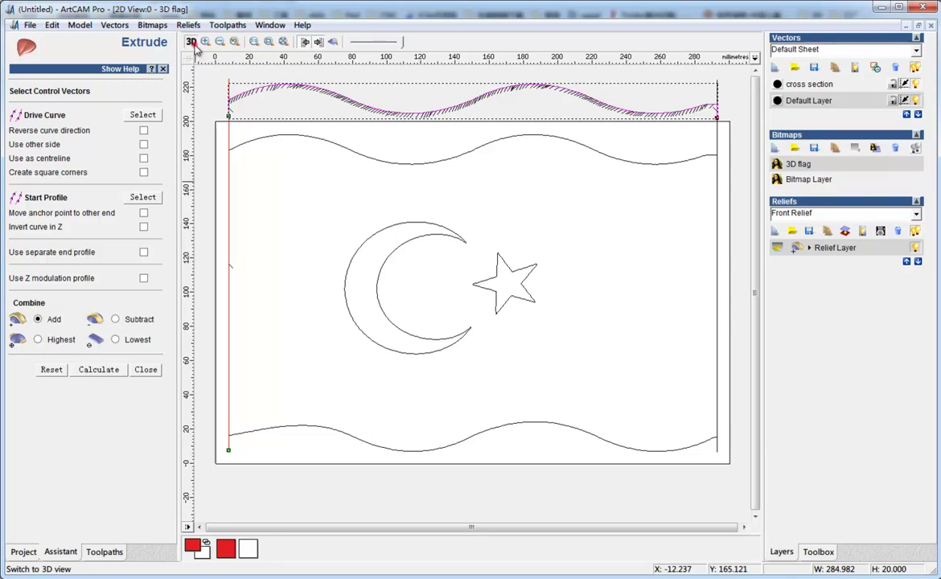
Inspect the rippled flag relief in 3D from several angles, then close the Extrude panel.
click(192, 43)
drag(685, 273, 607, 370)
scroll(470, 385, up, 3)
drag(462, 457, 386, 419)
scroll(538, 412, up, 5)
scroll(355, 452, down, 5)
scroll(579, 326, up, 5)
drag(578, 326, 563, 289)
drag(622, 447, 654, 312)
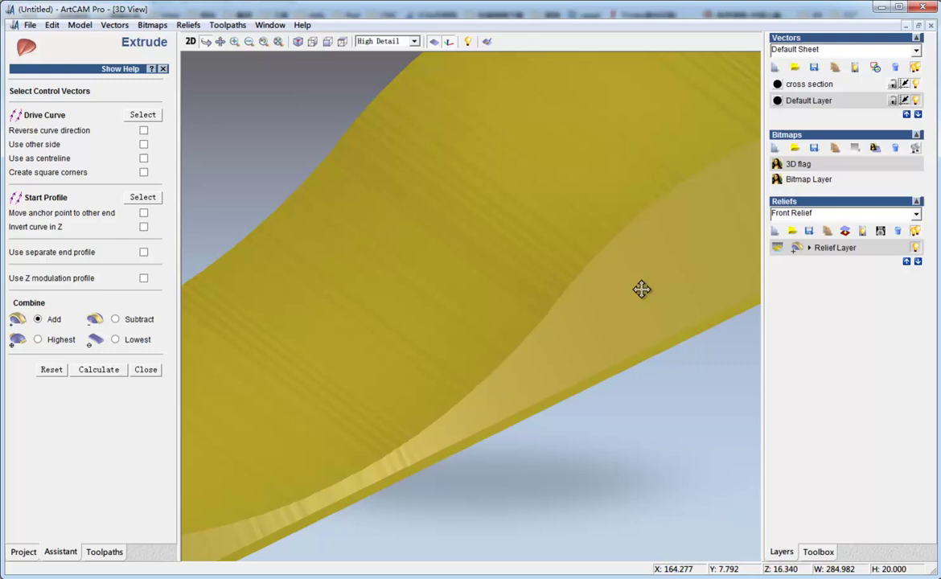
scroll(641, 288, down, 5)
drag(542, 289, 500, 342)
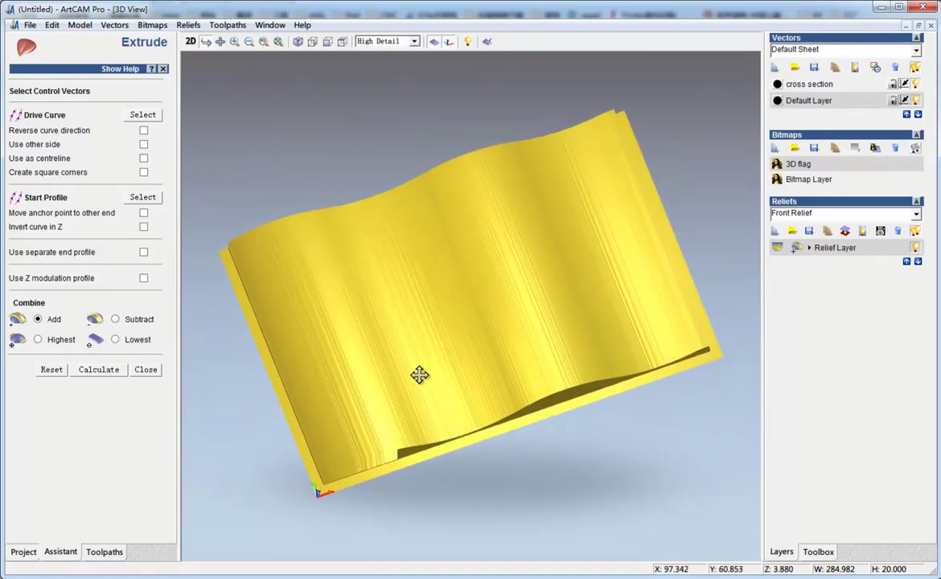
drag(419, 374, 456, 370)
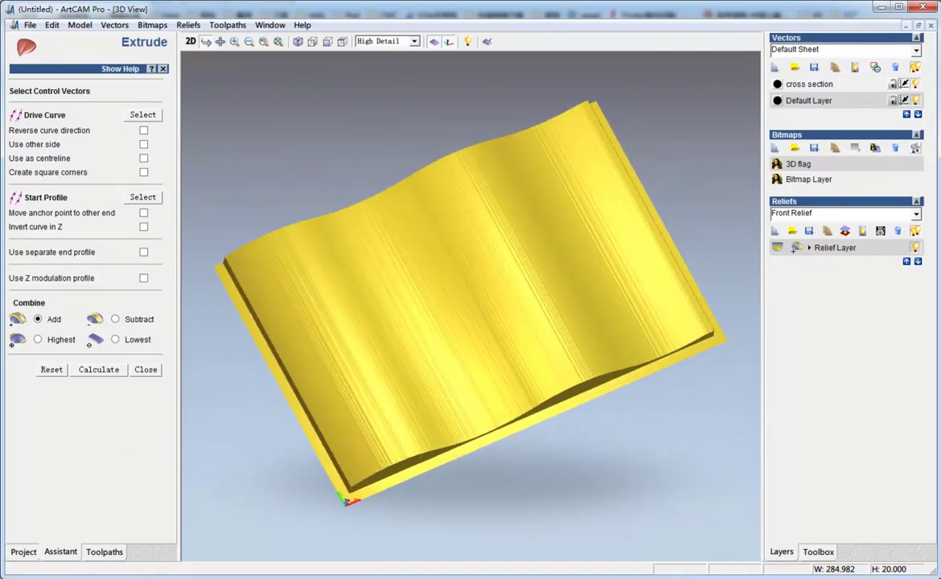
click(149, 370)
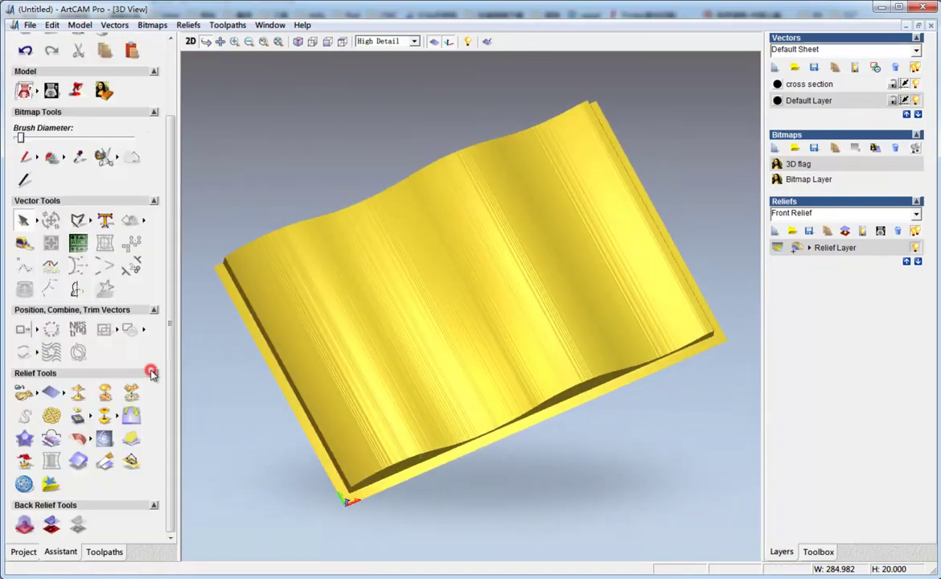
Apply Smooth Relief with 100 passes to the whole layer, then return to the 2D view.
click(75, 395)
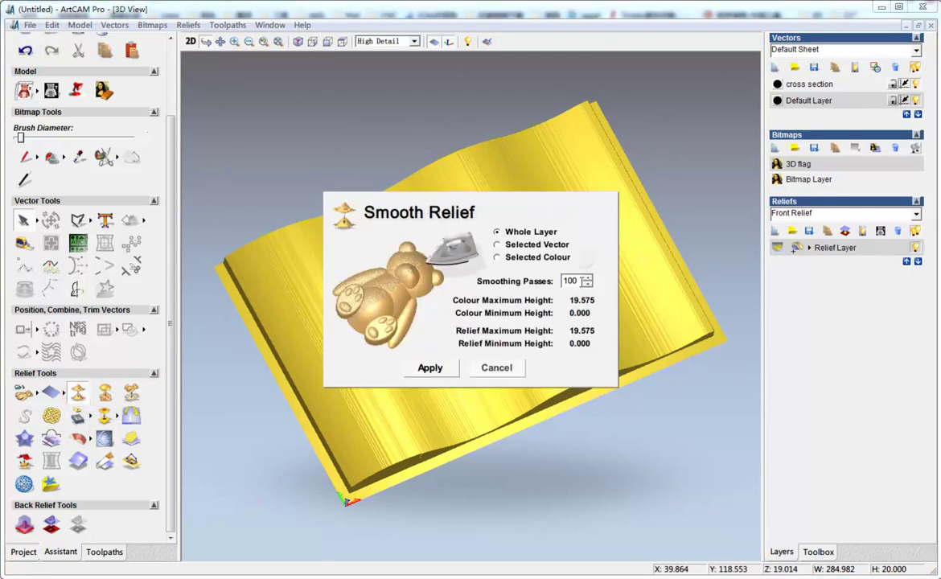
click(430, 368)
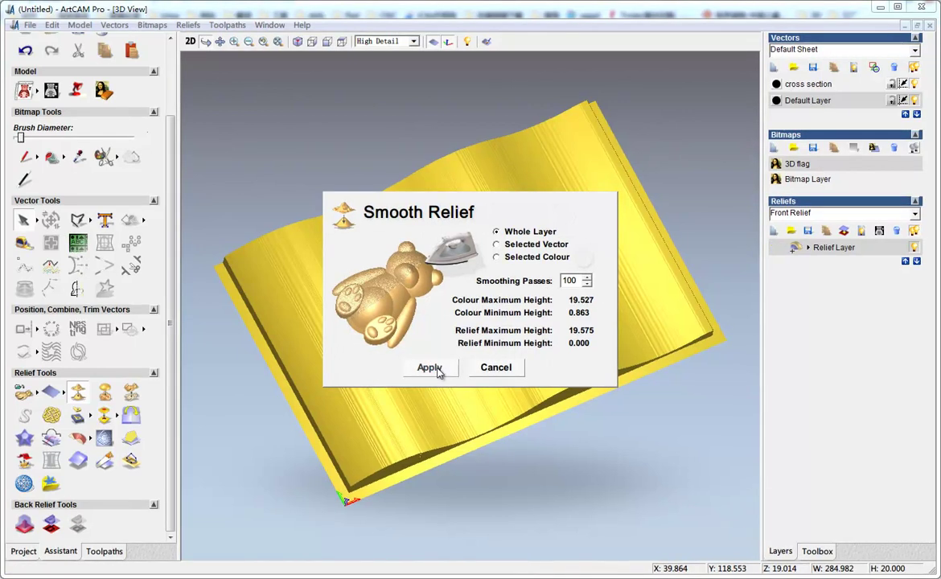
click(495, 368)
mouse_move(509, 368)
mouse_down()
mouse_move(532, 422)
mouse_move(504, 317)
mouse_move(504, 370)
mouse_move(479, 381)
mouse_up()
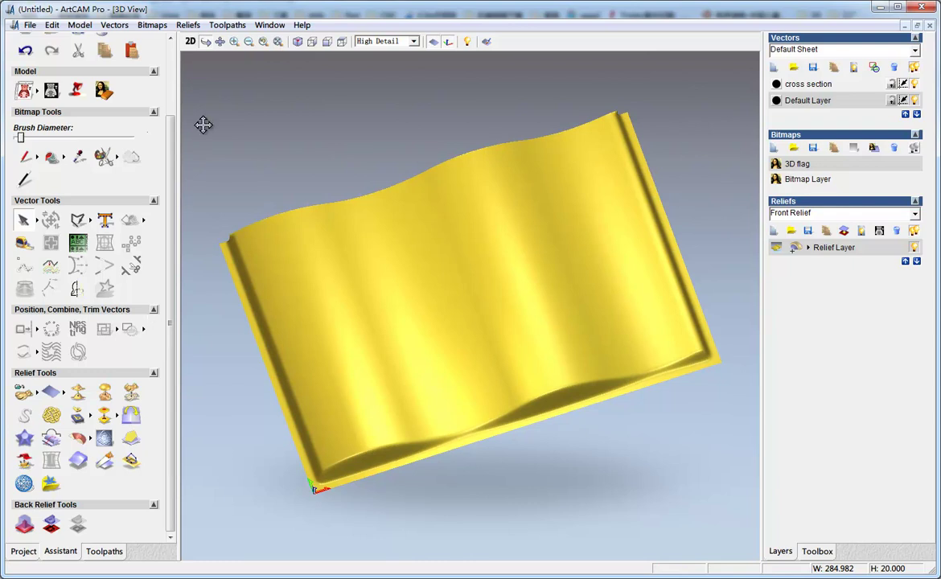
click(190, 41)
Use Zero Rest in the flag outline's Shape Editor to flatten the relief outside the flag.
click(441, 181)
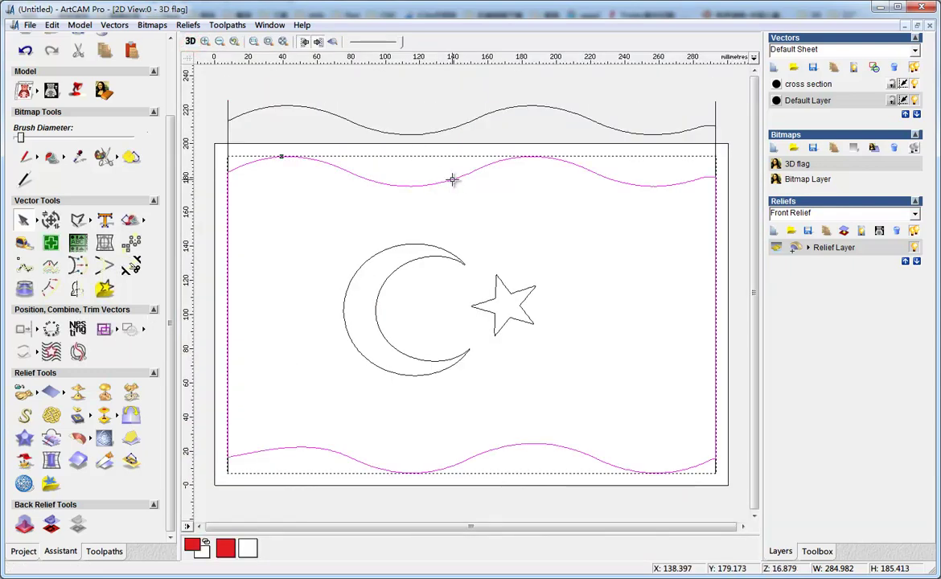
double_click(453, 180)
drag(454, 171, 772, 205)
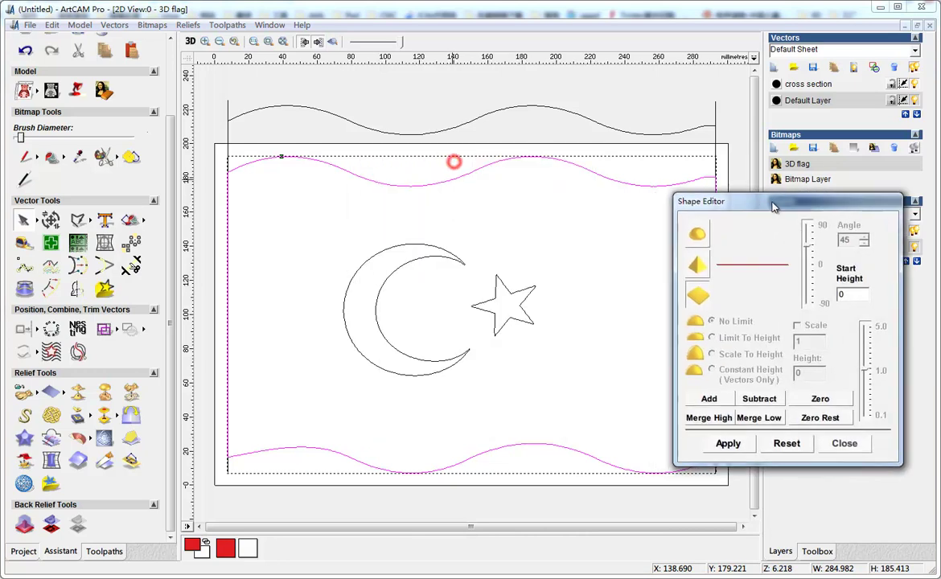
click(191, 41)
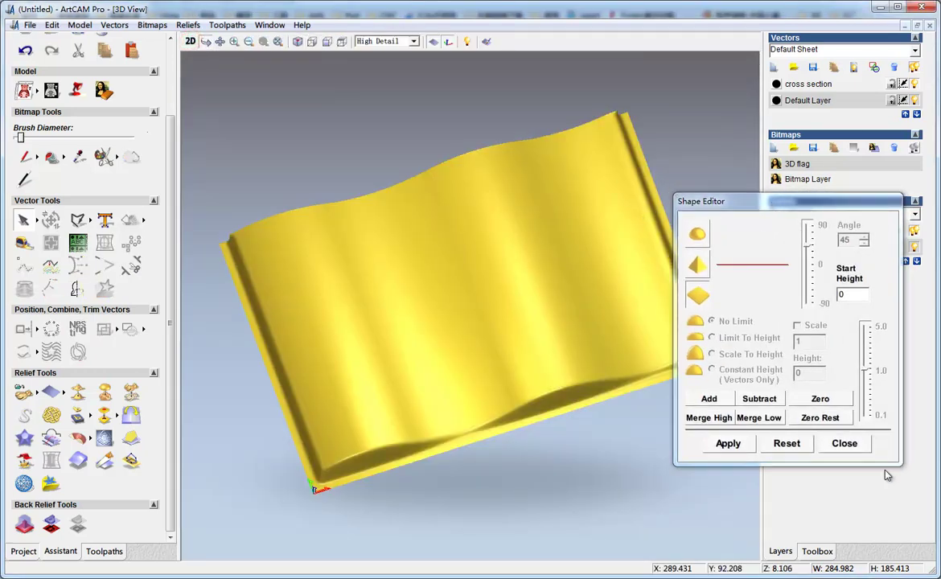
click(820, 418)
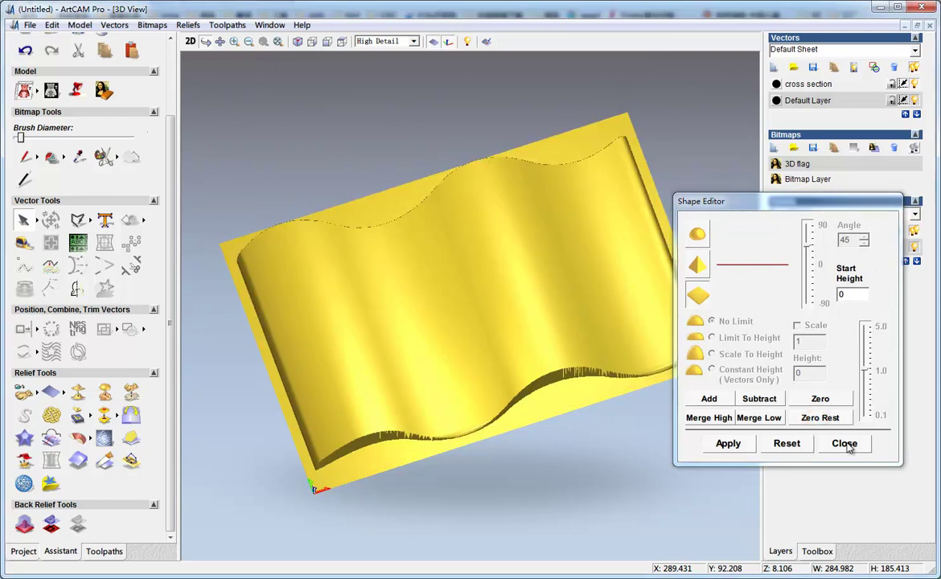
click(845, 443)
drag(506, 319, 497, 359)
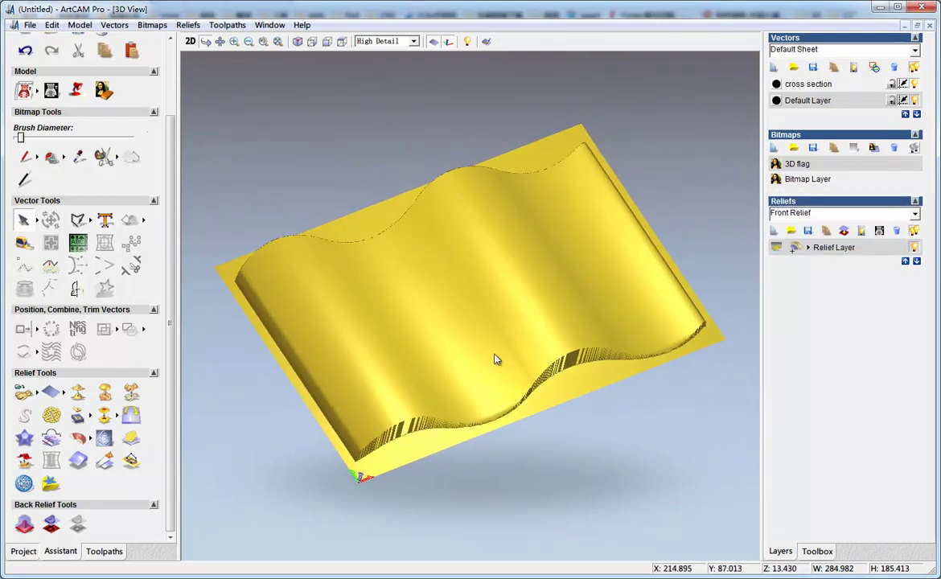
mouse_move(496, 360)
right_down()
mouse_move(430, 401)
mouse_move(504, 316)
mouse_move(379, 408)
mouse_move(483, 380)
mouse_move(515, 394)
right_up()
drag(515, 394, 553, 413)
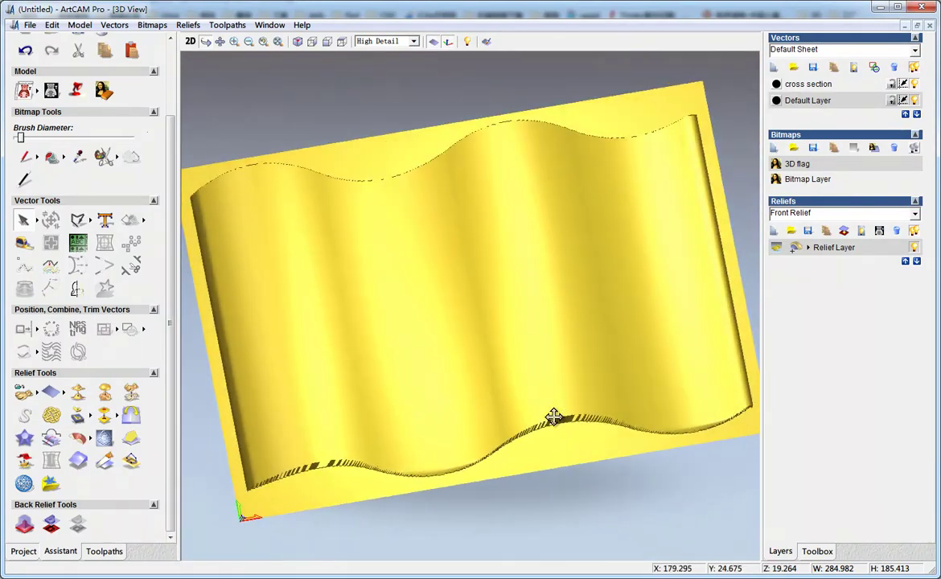
click(190, 42)
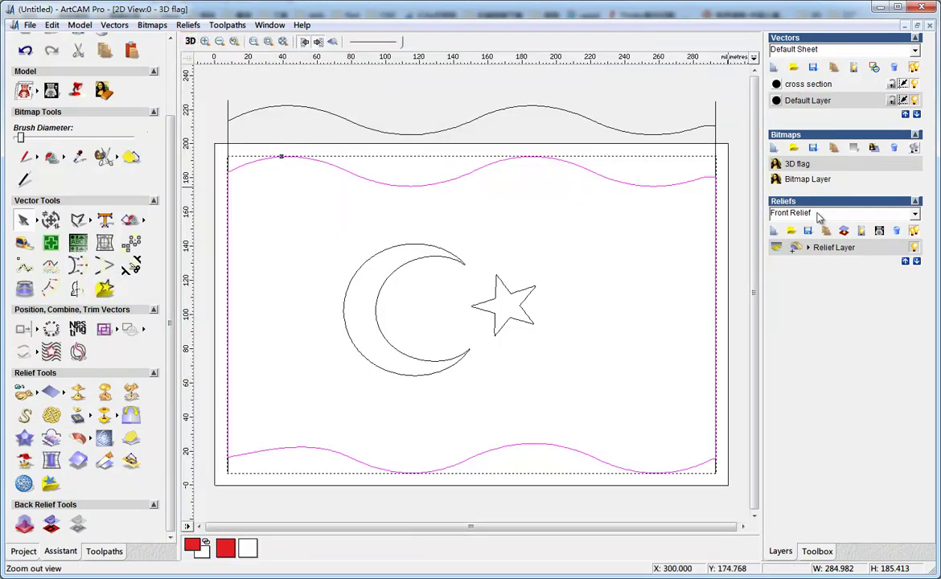
Add a new relief layer named Relief Layer 1, then select the crescent and star outlines.
click(771, 233)
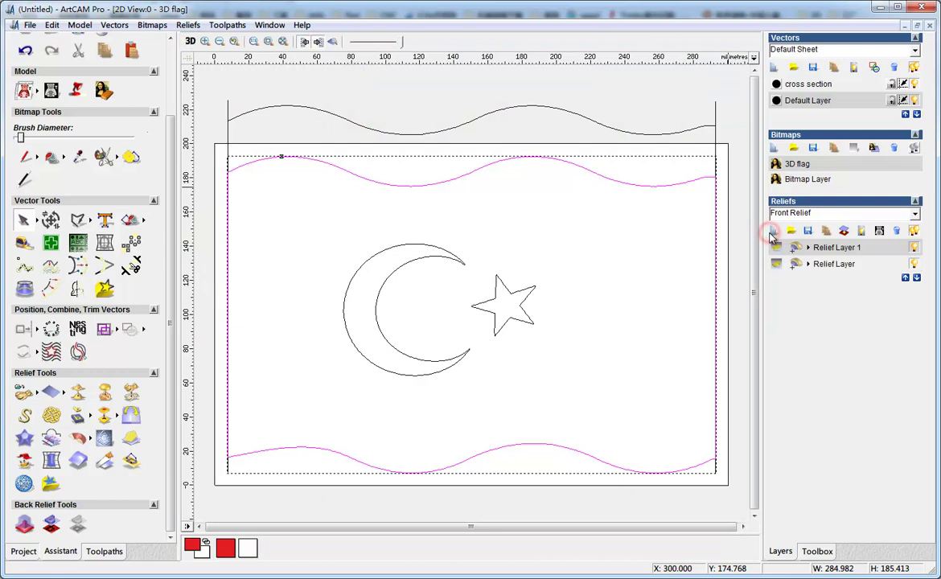
double_click(842, 250)
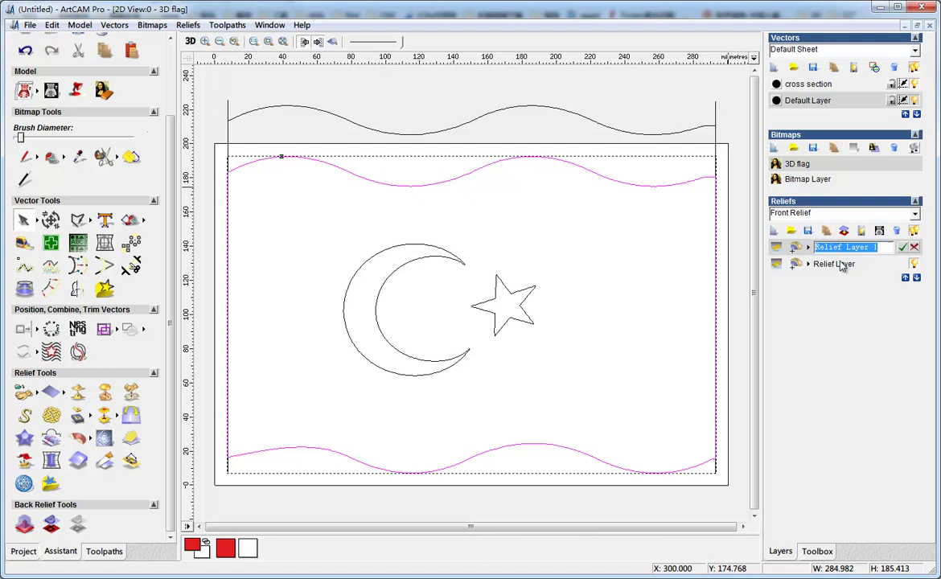
click(842, 266)
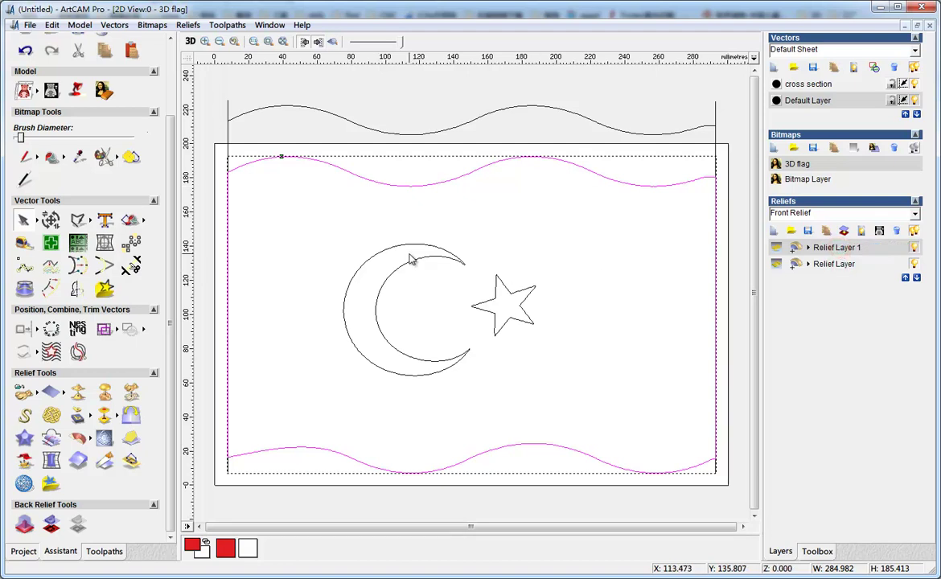
click(190, 43)
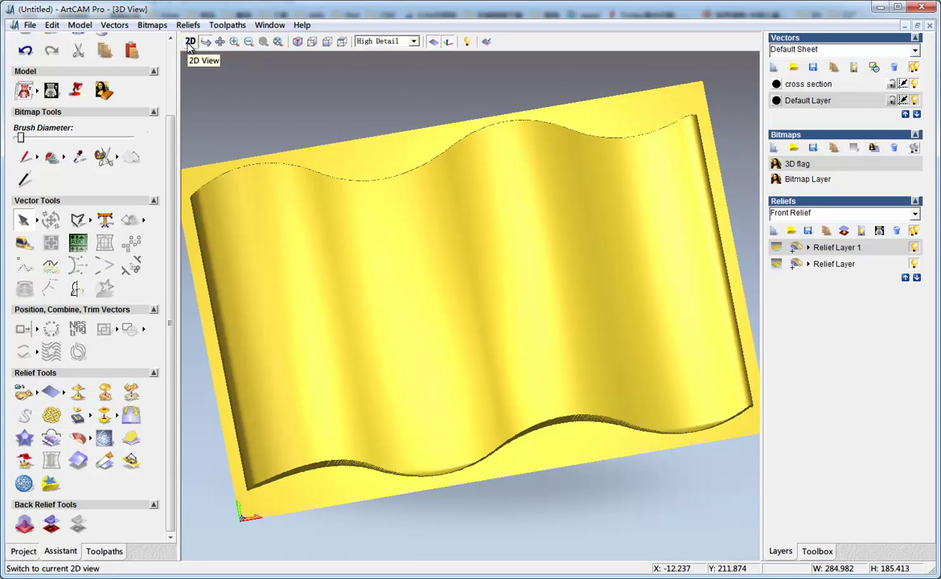
click(190, 43)
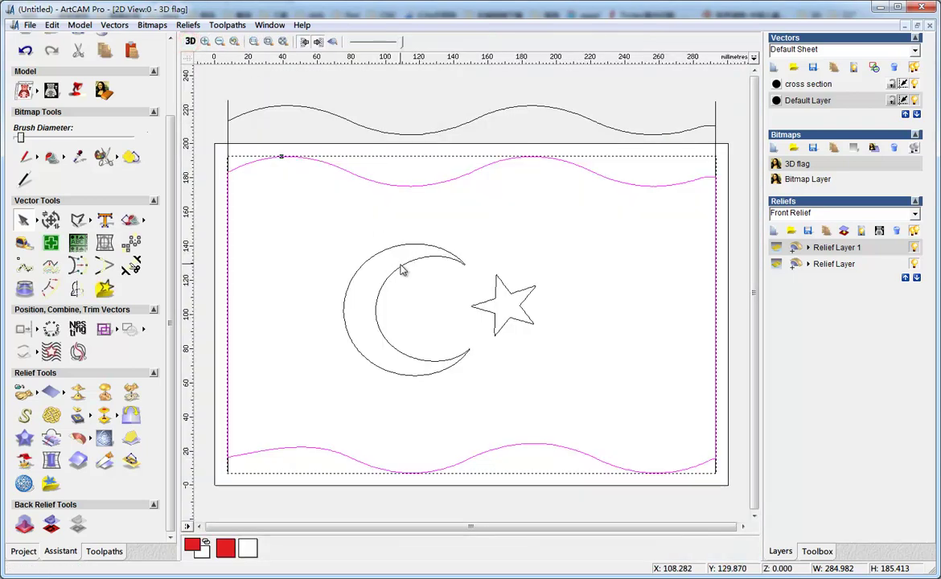
drag(297, 213, 586, 399)
Raise the crescent and star on the relief as a flat-profile shape 4.0 high.
double_click(467, 293)
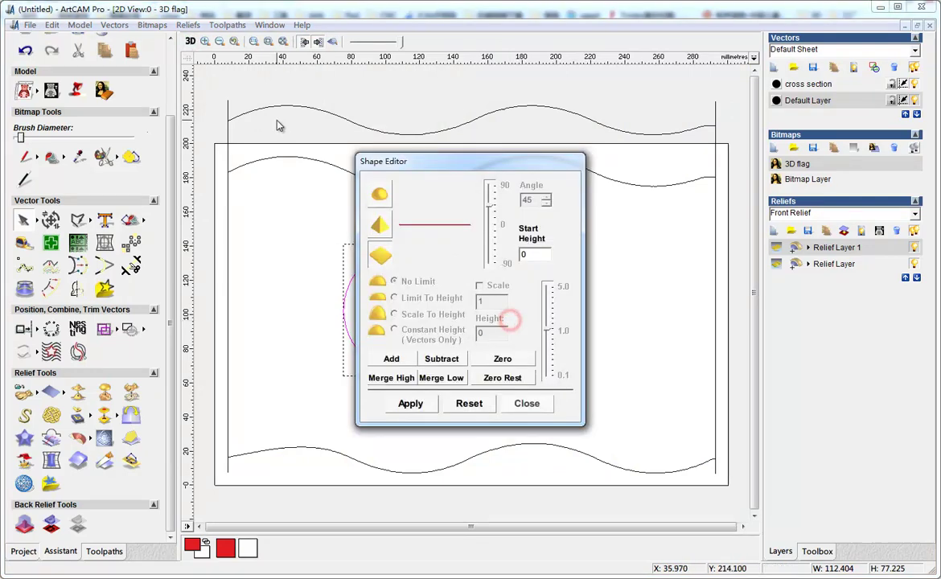
click(191, 42)
mouse_move(418, 171)
mouse_down()
mouse_move(726, 255)
mouse_move(764, 203)
mouse_move(723, 217)
mouse_up()
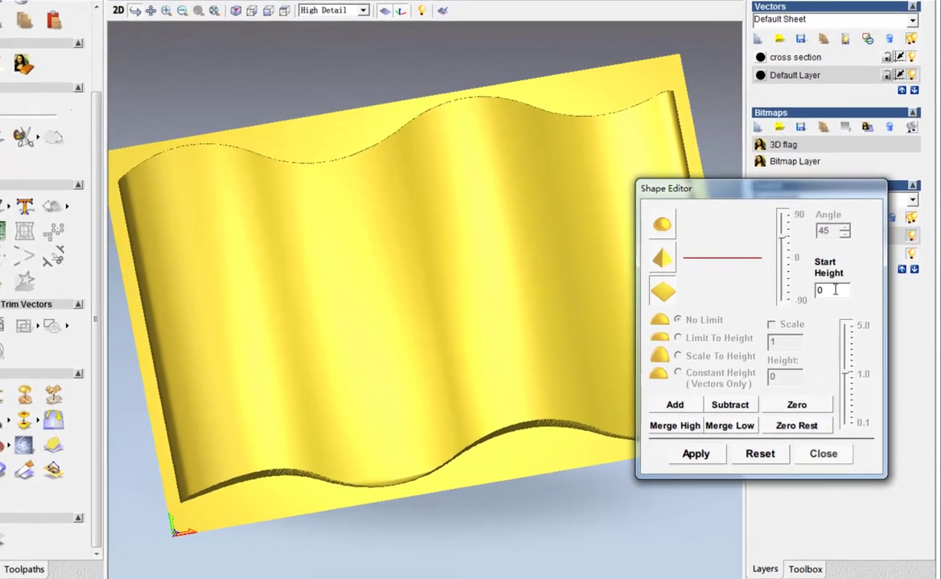
double_click(842, 295)
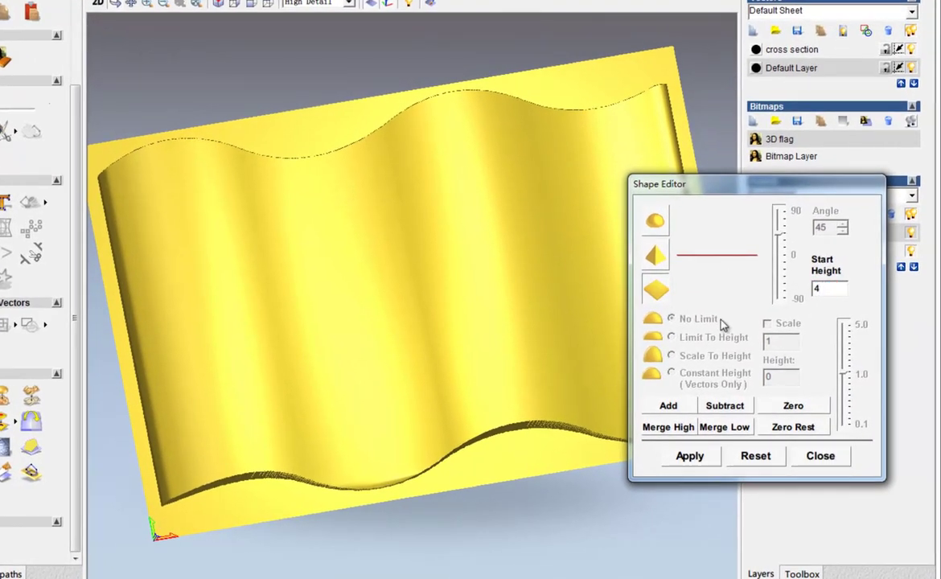
click(668, 407)
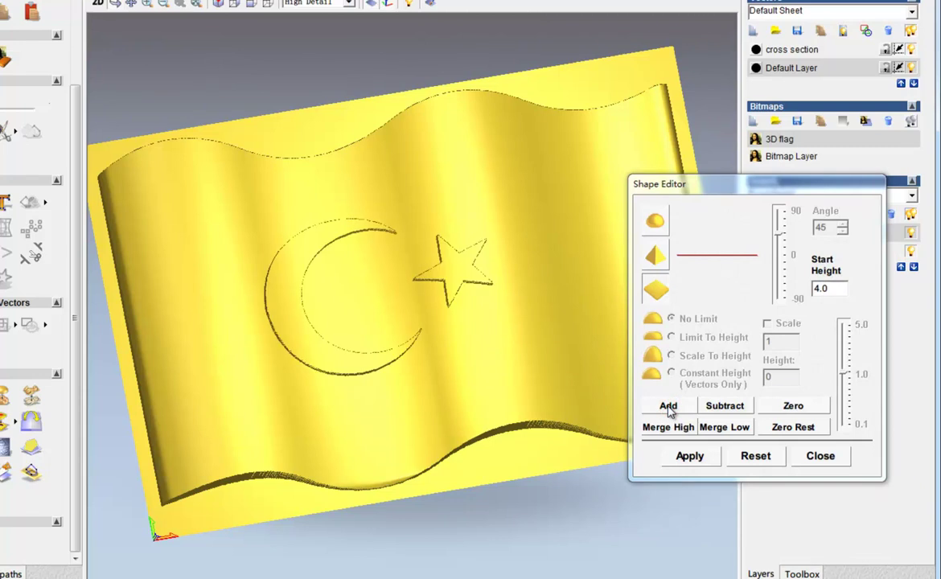
Inspect the raised emblem from several angles, then undo the flat crescent and star.
drag(396, 392, 322, 267)
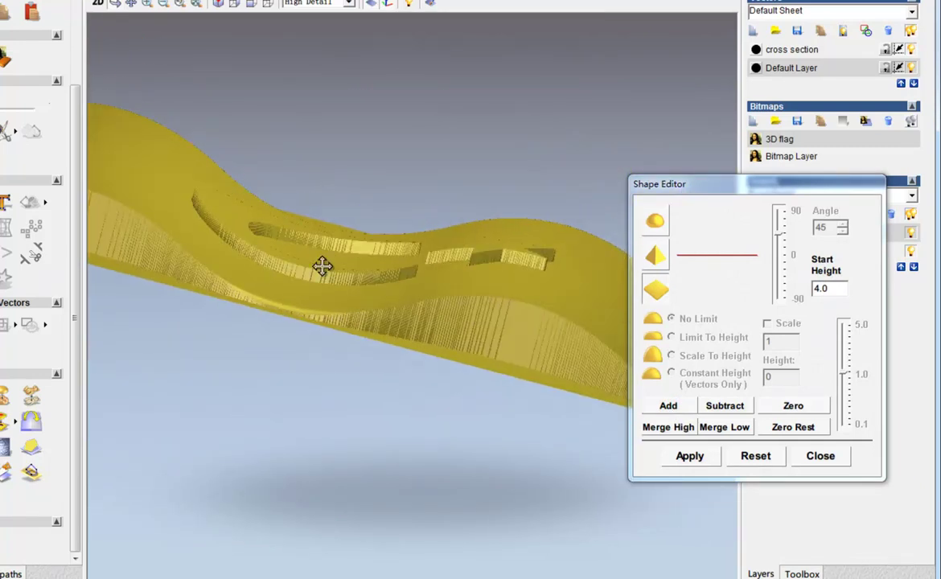
drag(502, 254, 265, 326)
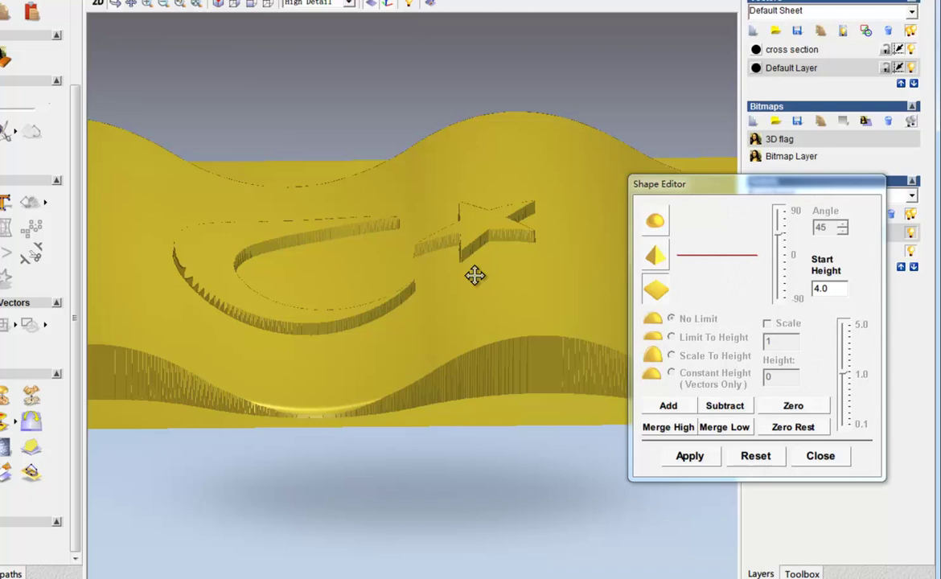
drag(346, 306, 493, 310)
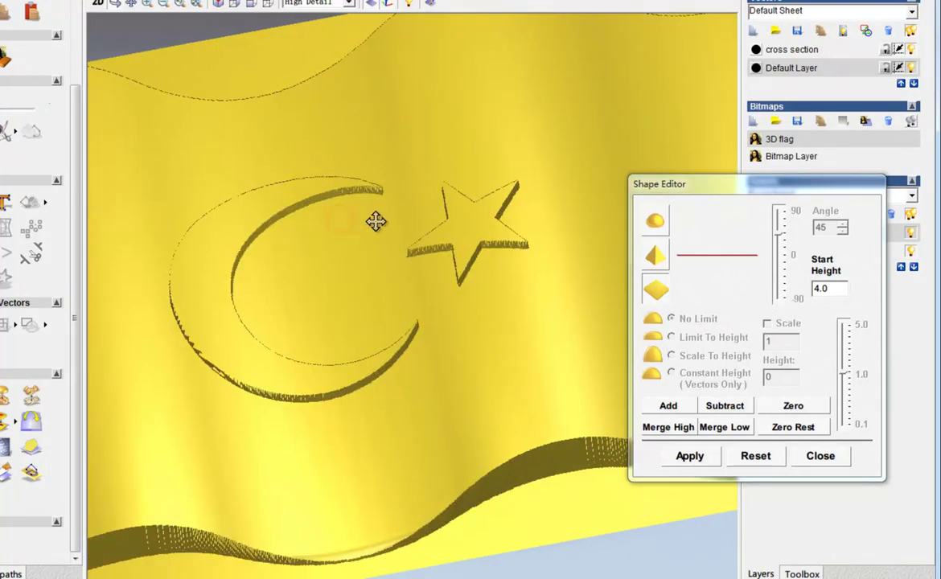
drag(393, 334, 429, 370)
key(ctrl+z)
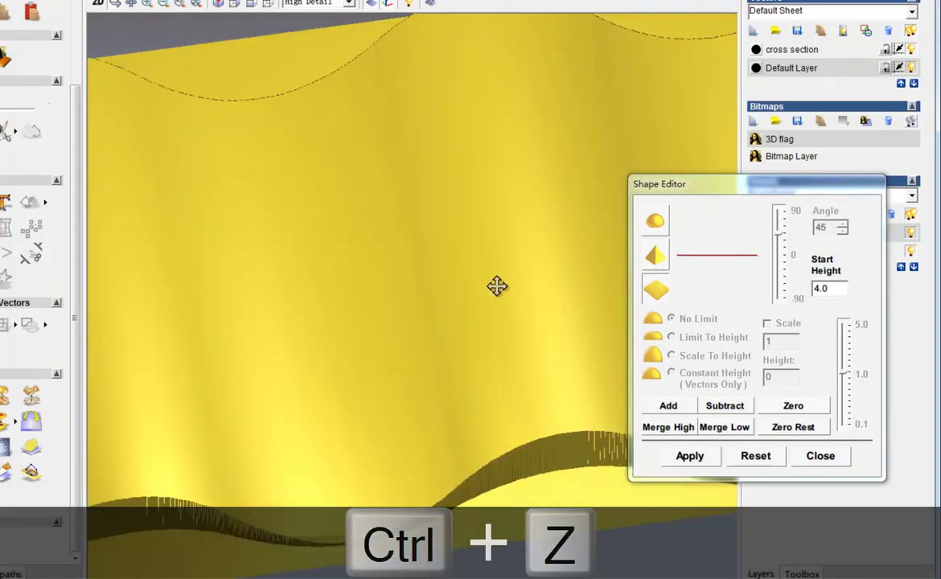
Add the crescent and star with a pointed 30° profile and inspect the result.
drag(497, 285, 533, 305)
click(656, 269)
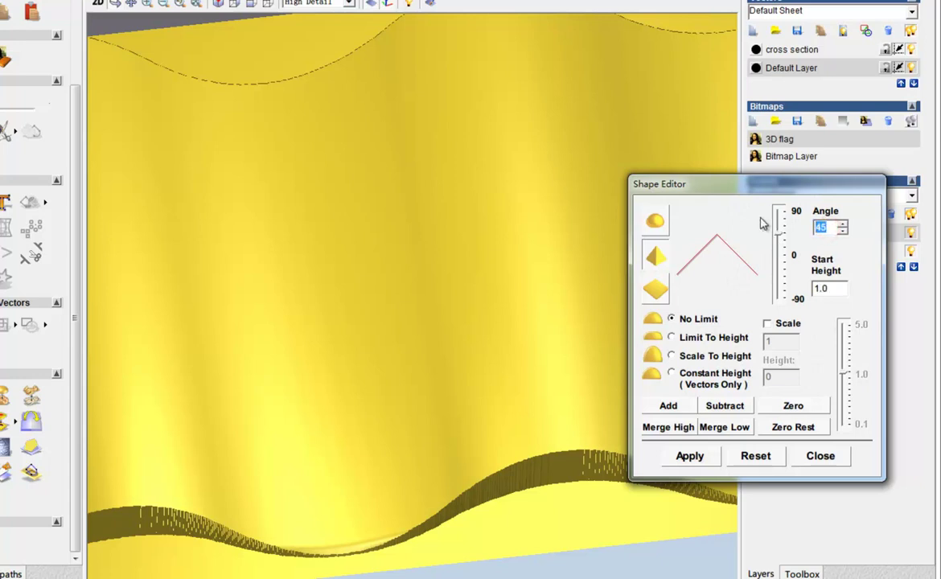
click(668, 404)
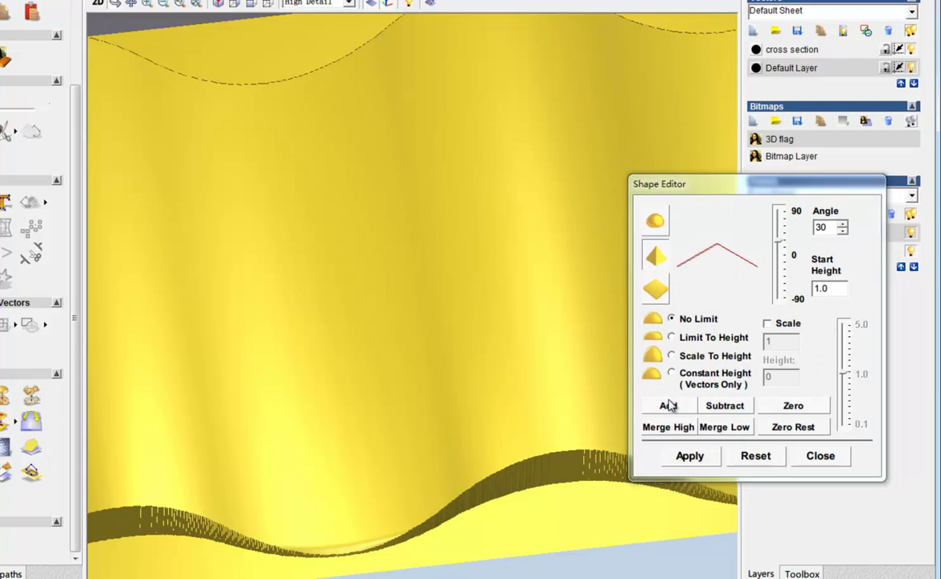
drag(337, 414, 336, 357)
scroll(346, 340, down, 5)
Undo and re-add the crescent and star with a 20° angle and 2.0 start height.
key(ctrl+z)
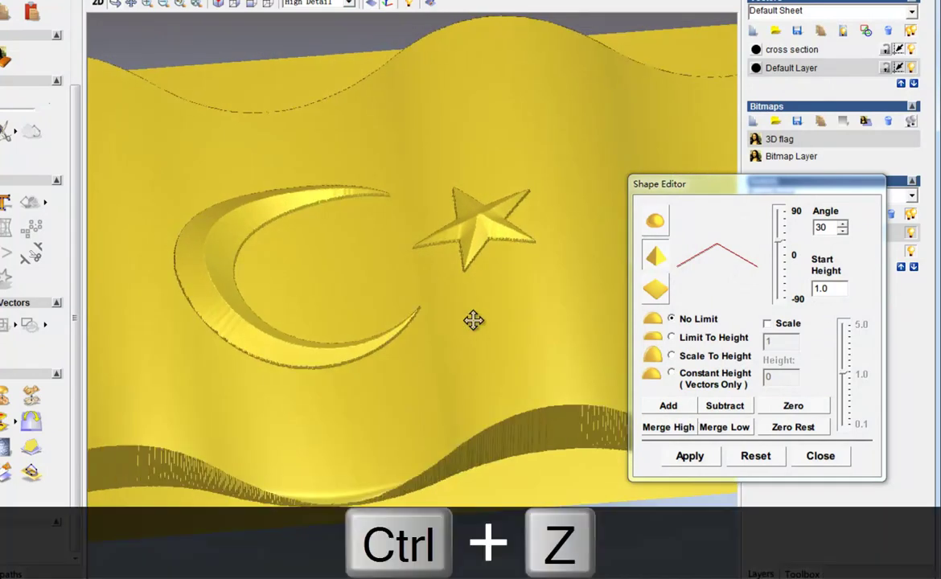
double_click(845, 288)
text(2)
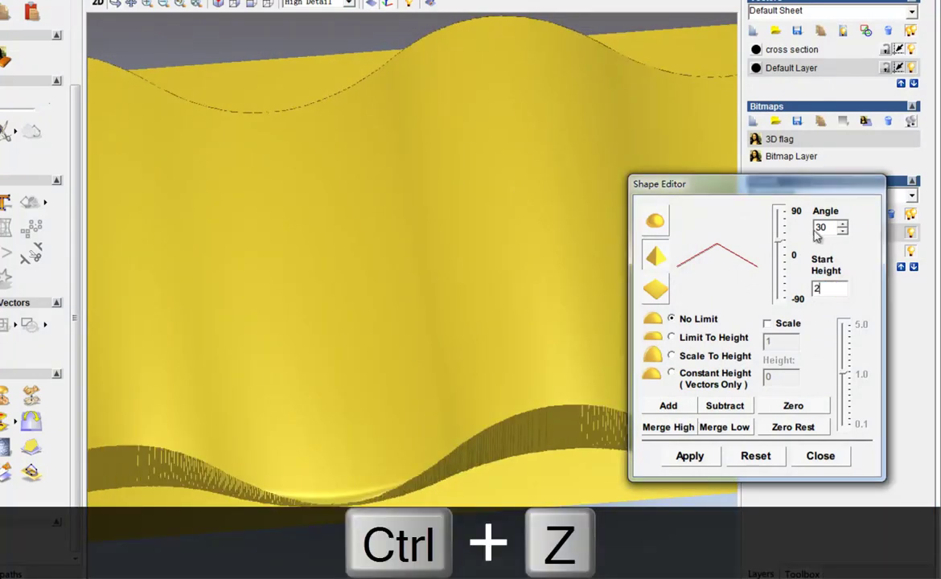
double_click(824, 228)
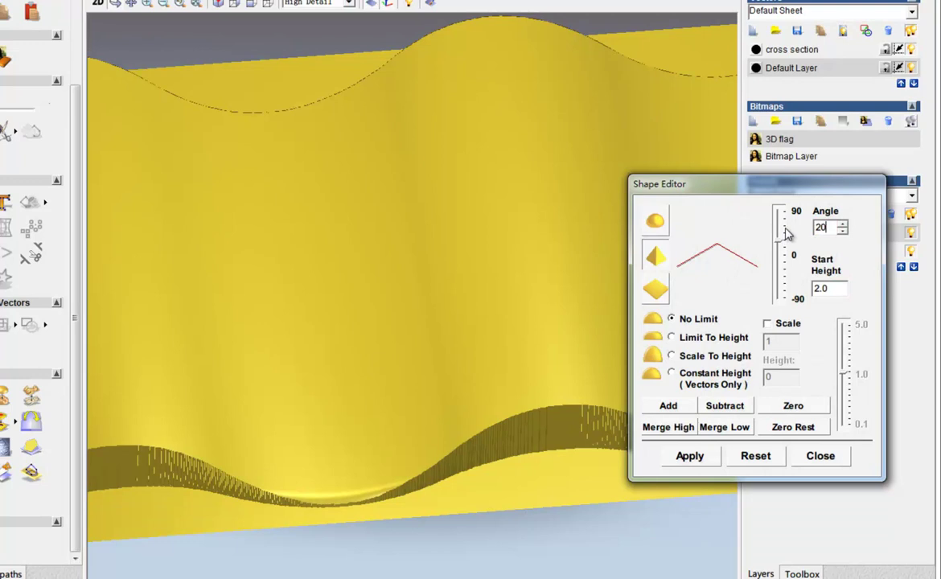
text(20)
click(680, 406)
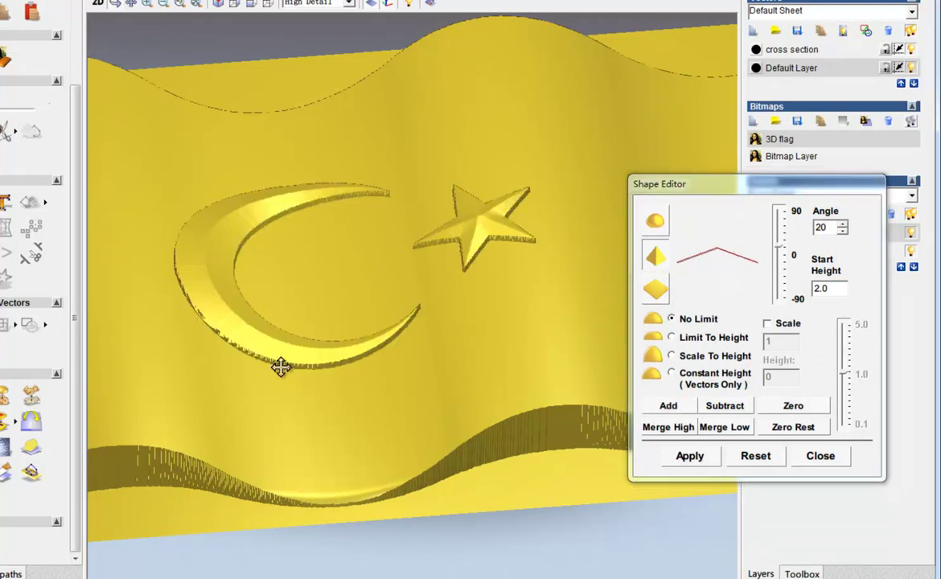
scroll(332, 406, up, 4)
drag(316, 468, 326, 363)
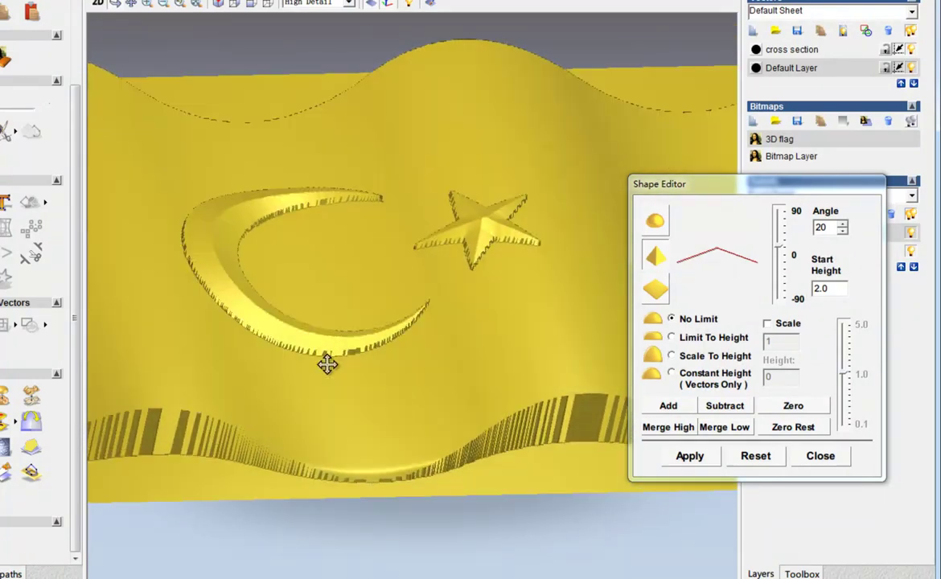
click(818, 458)
scroll(136, 436, down, 5)
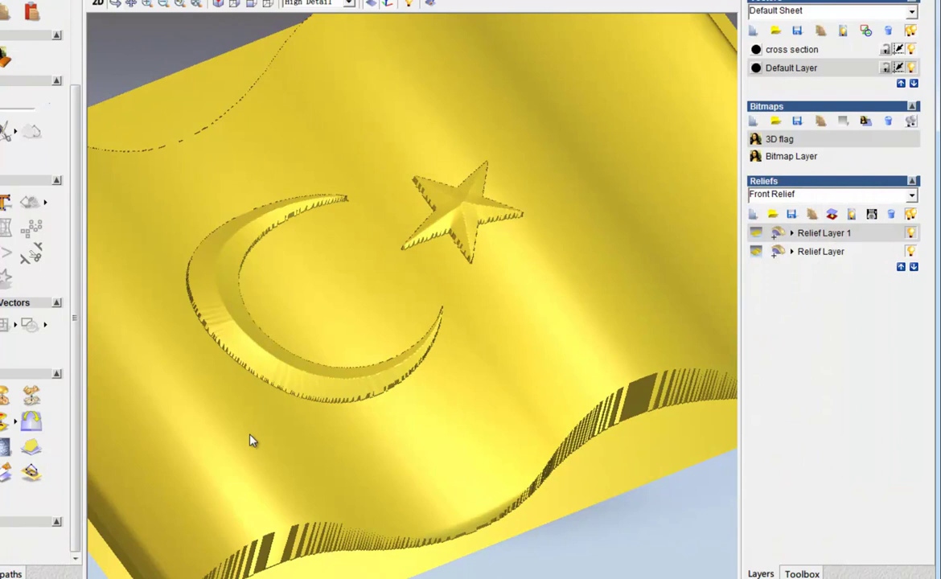
drag(249, 439, 450, 282)
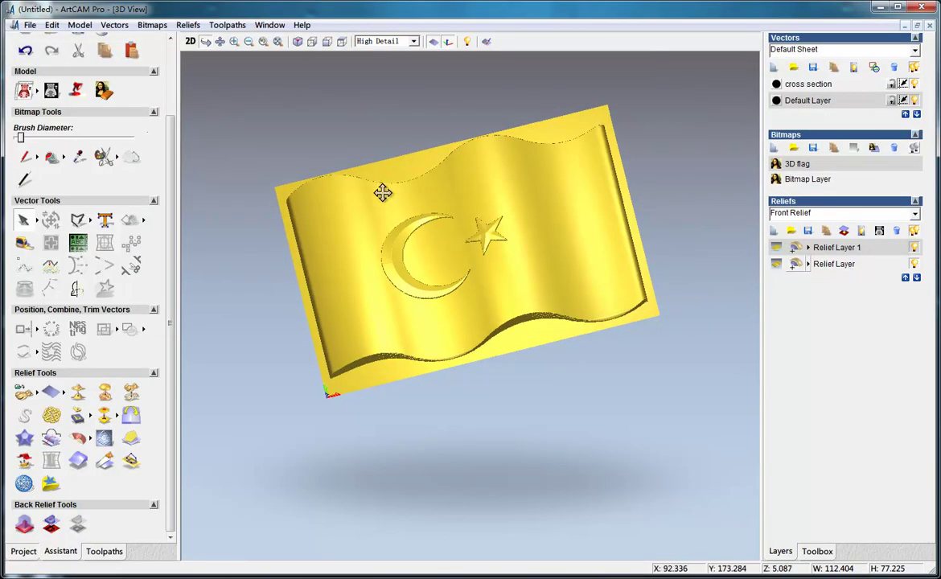
drag(478, 322, 428, 312)
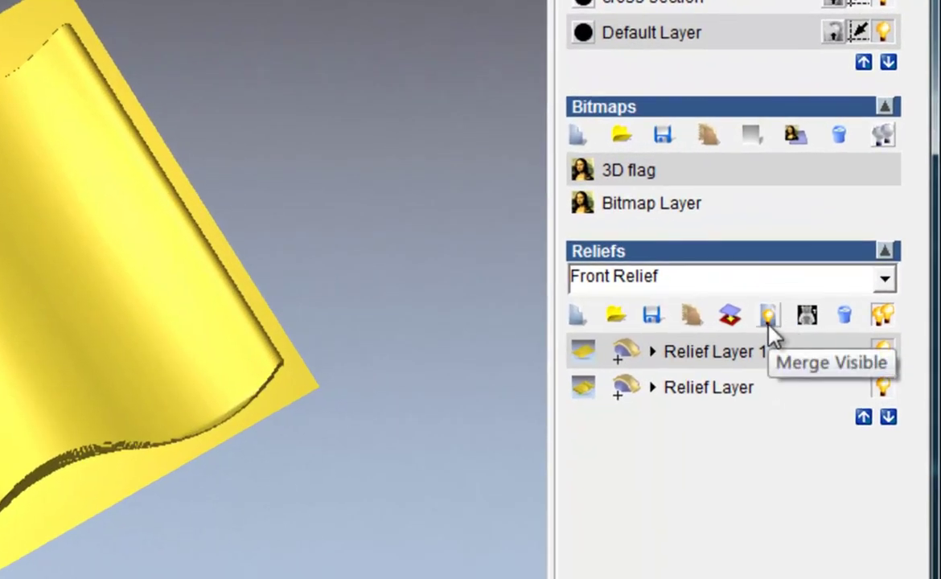
Merge the visible relief layers, hide Relief Layer 1 and Relief Layer, and select Merged Layer.
click(769, 318)
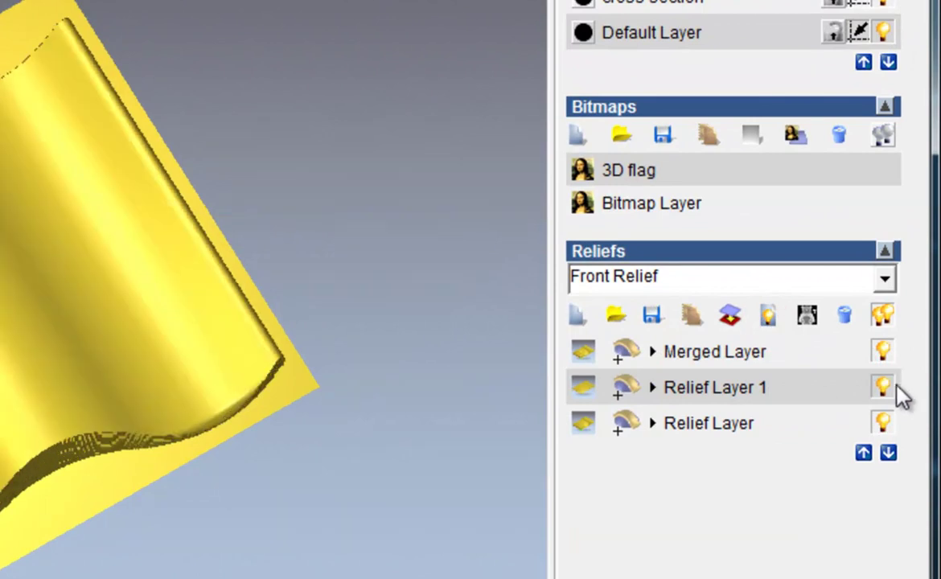
click(886, 388)
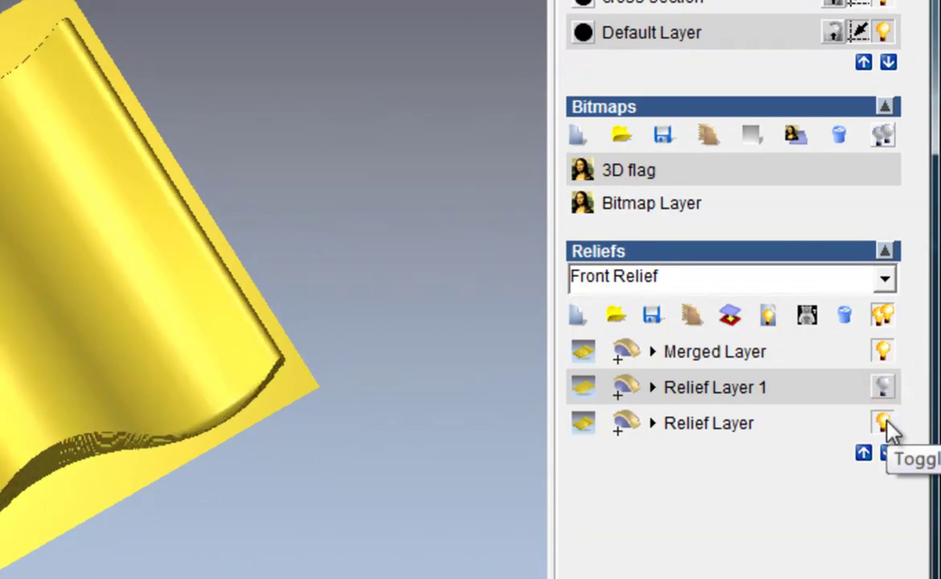
click(884, 424)
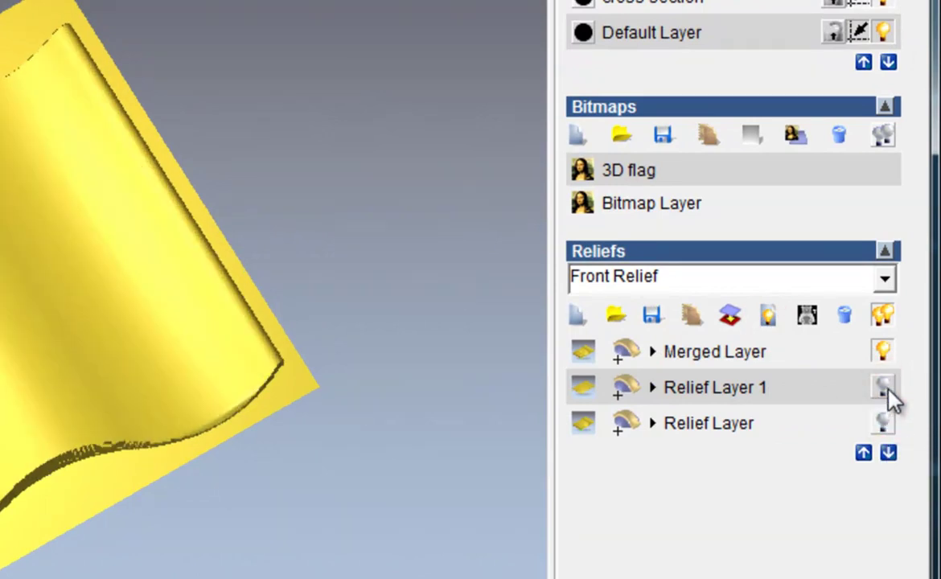
click(761, 356)
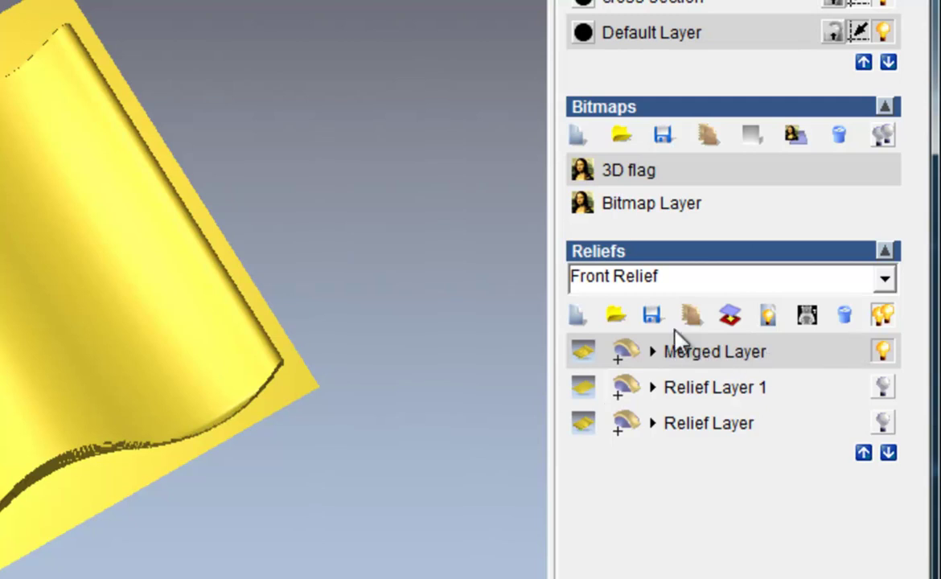
click(713, 358)
Save the merged relief layer as Windows Bitmap 'flag 1.bmp', replacing the existing file.
click(647, 315)
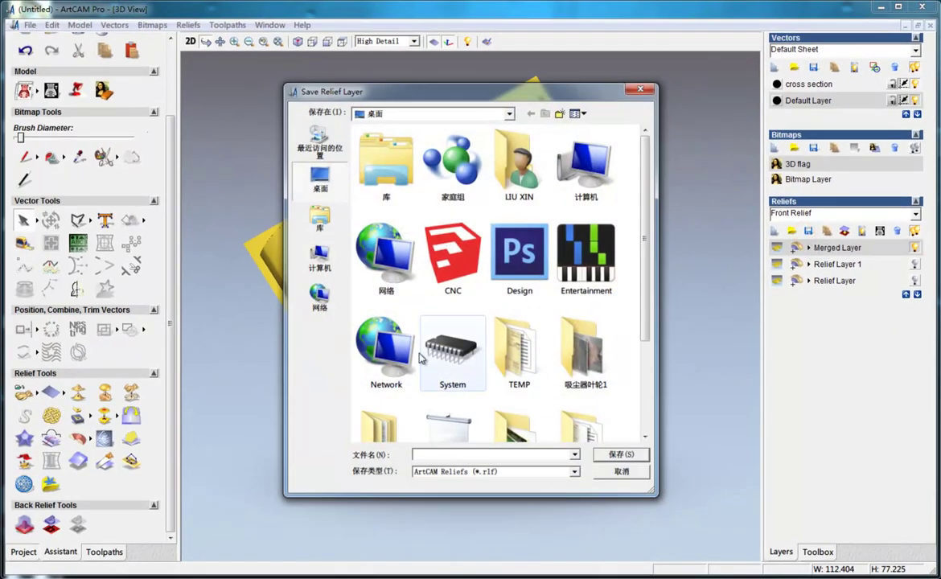
text(fla)
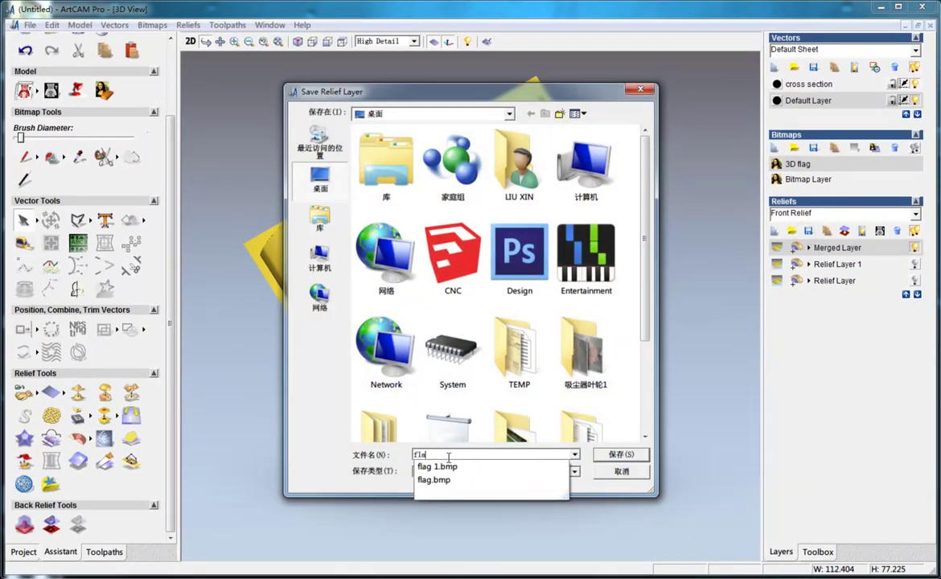
text(g 1)
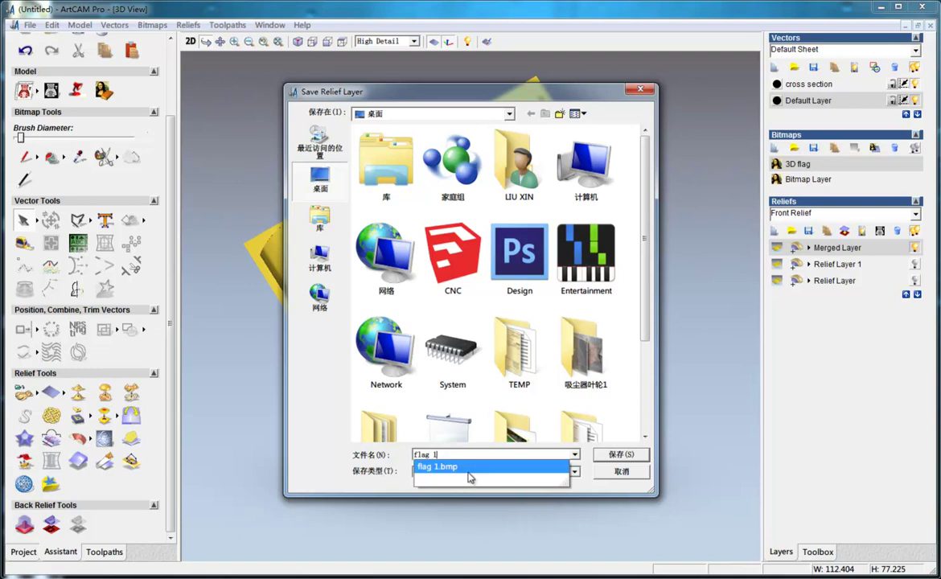
click(471, 468)
click(575, 471)
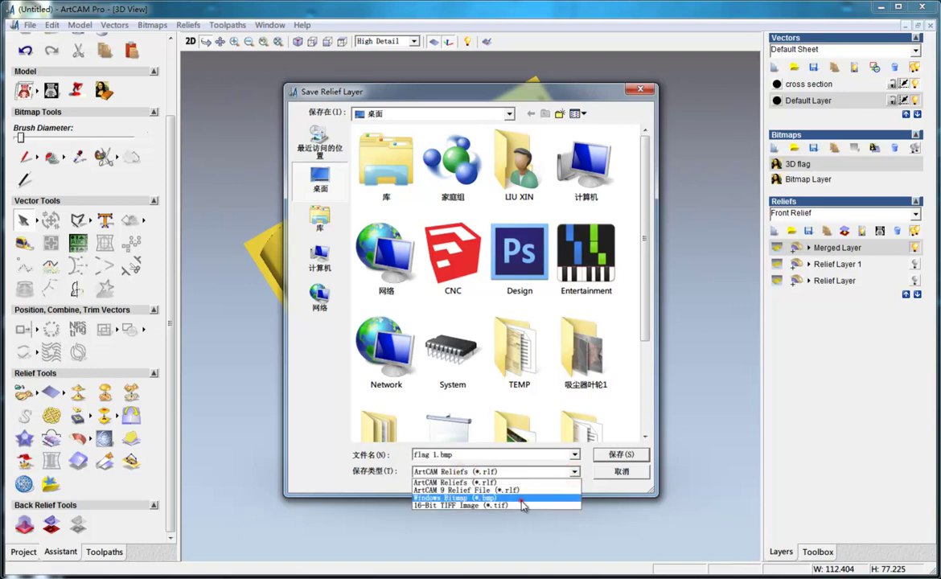
click(521, 500)
double_click(503, 456)
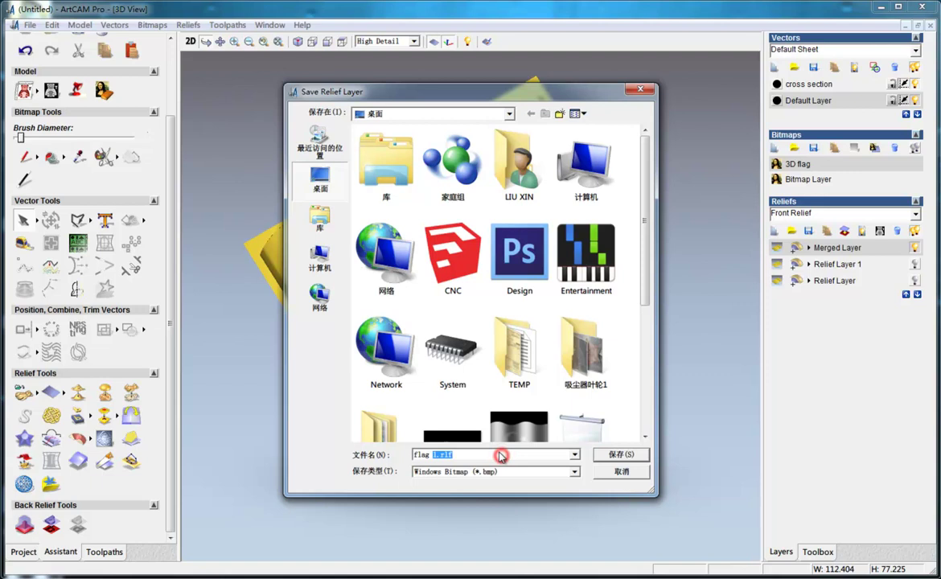
text(1)
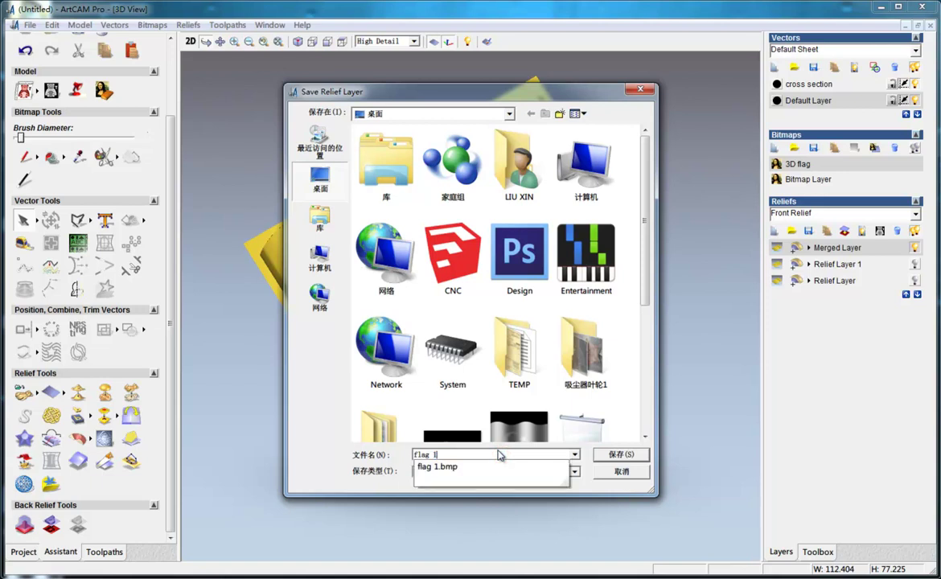
click(621, 455)
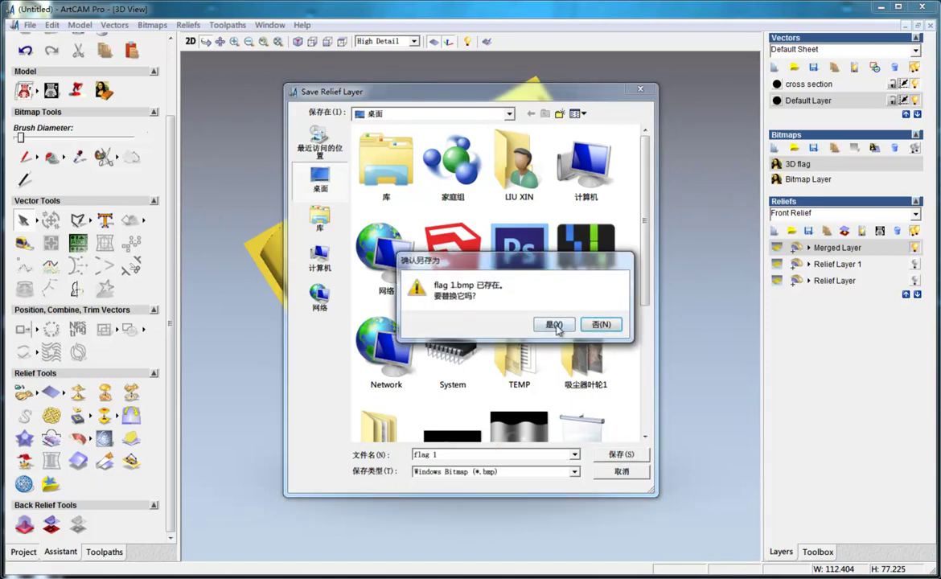
click(553, 323)
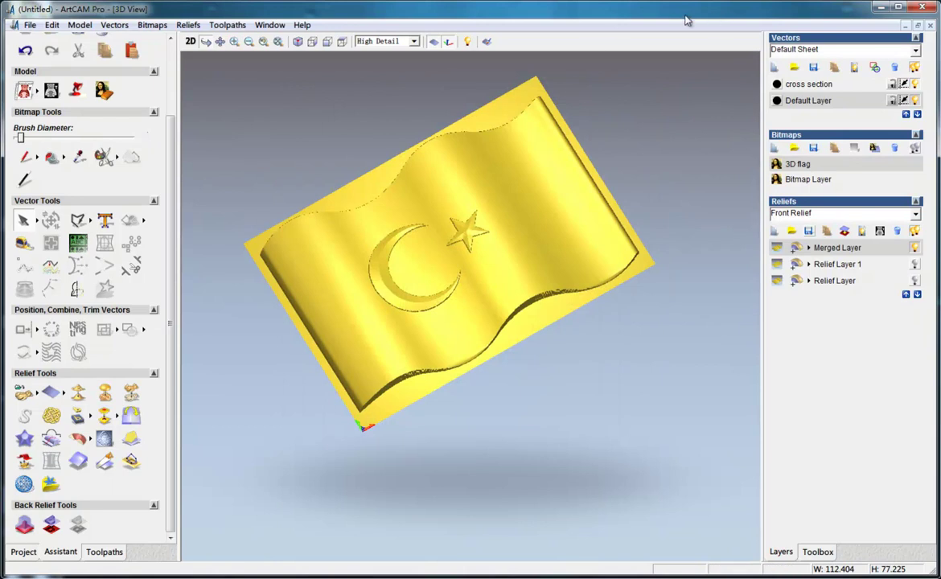
key(super+d)
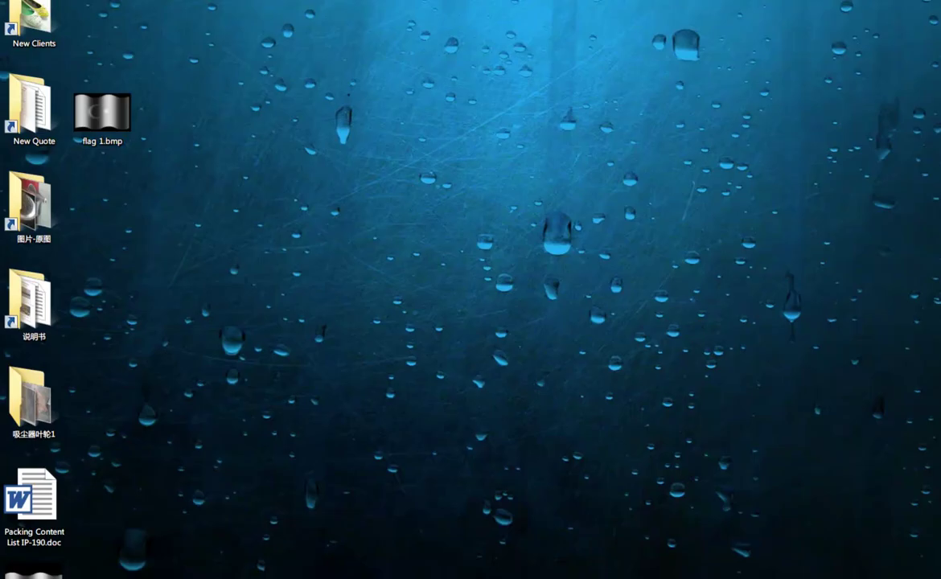
click(89, 135)
double_click(92, 138)
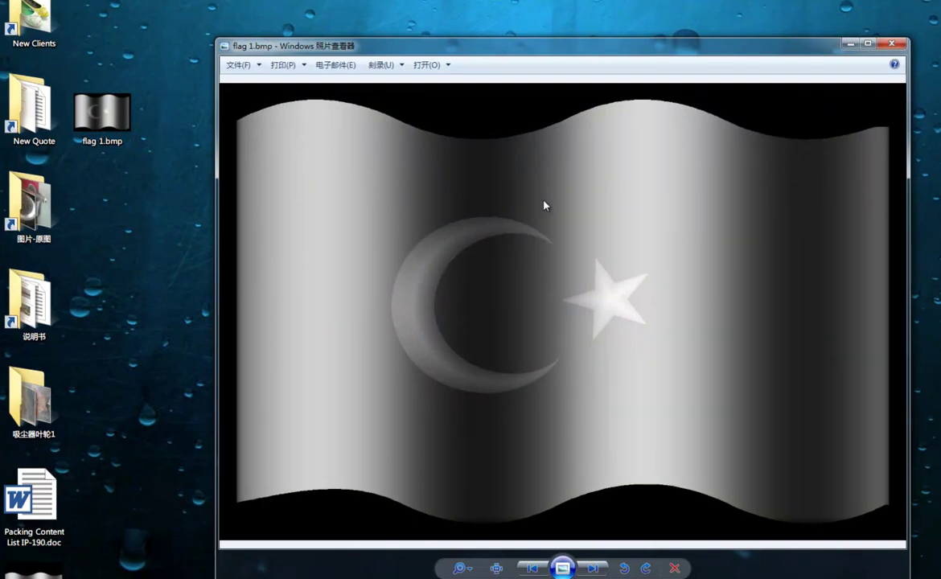
scroll(528, 363, up, 1)
scroll(531, 360, up, 3)
scroll(531, 358, down, 4)
click(893, 45)
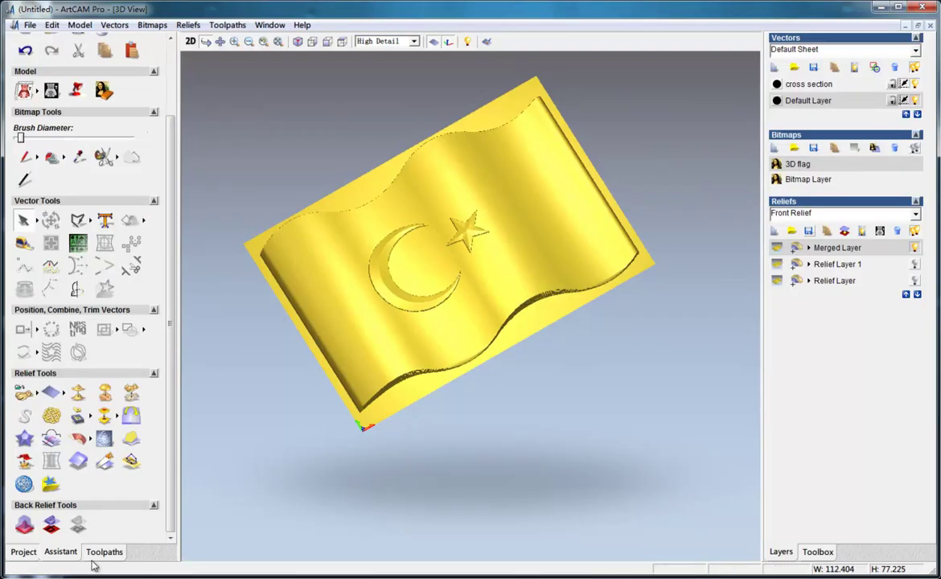
Choose End Mill 3.175 mm from the Tool Database for Z Level Roughing and check its stepover.
click(103, 553)
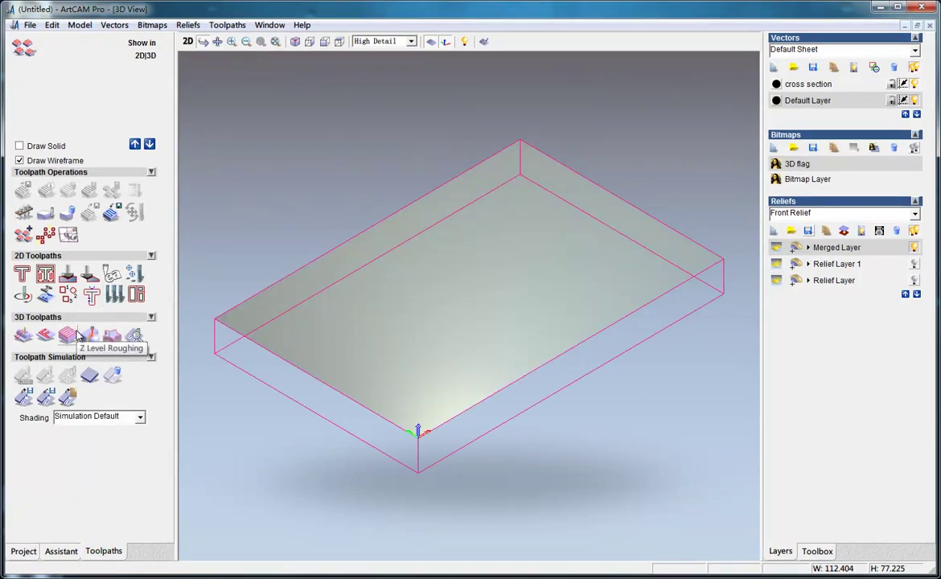
click(76, 337)
click(129, 232)
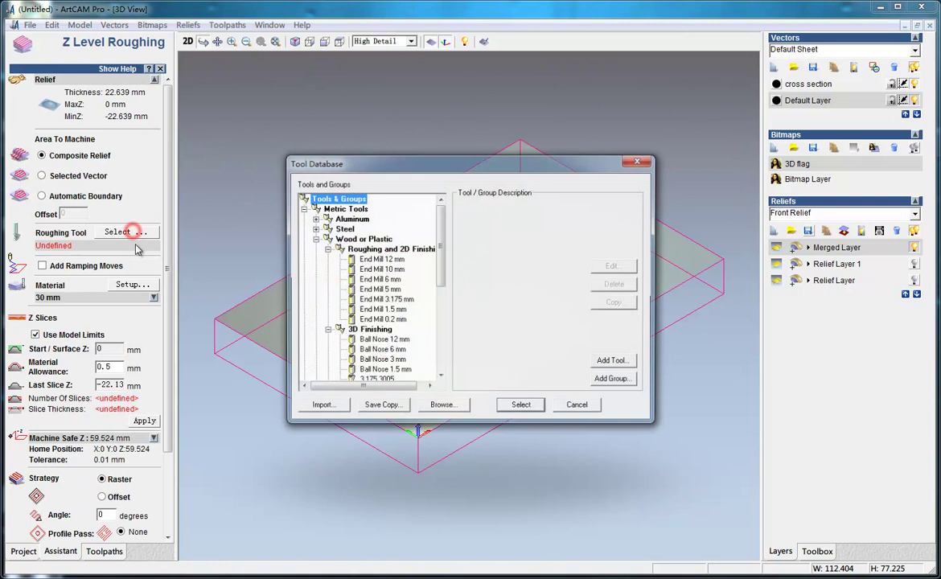
click(384, 280)
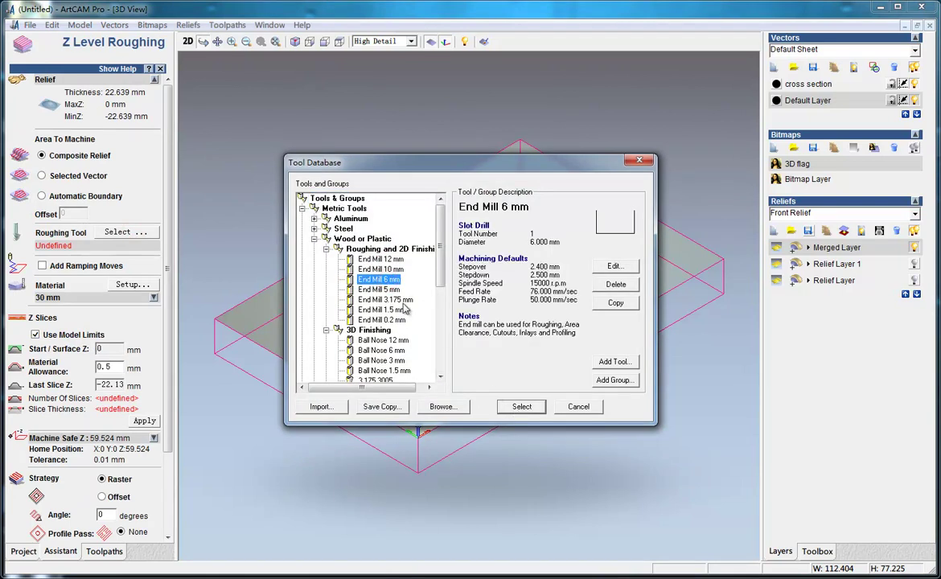
click(396, 300)
drag(543, 165, 567, 113)
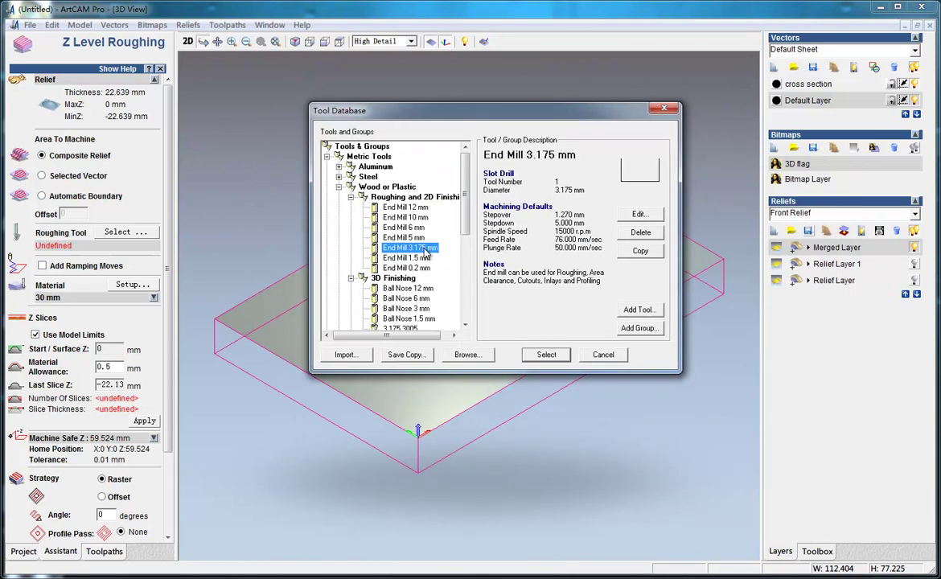
click(548, 355)
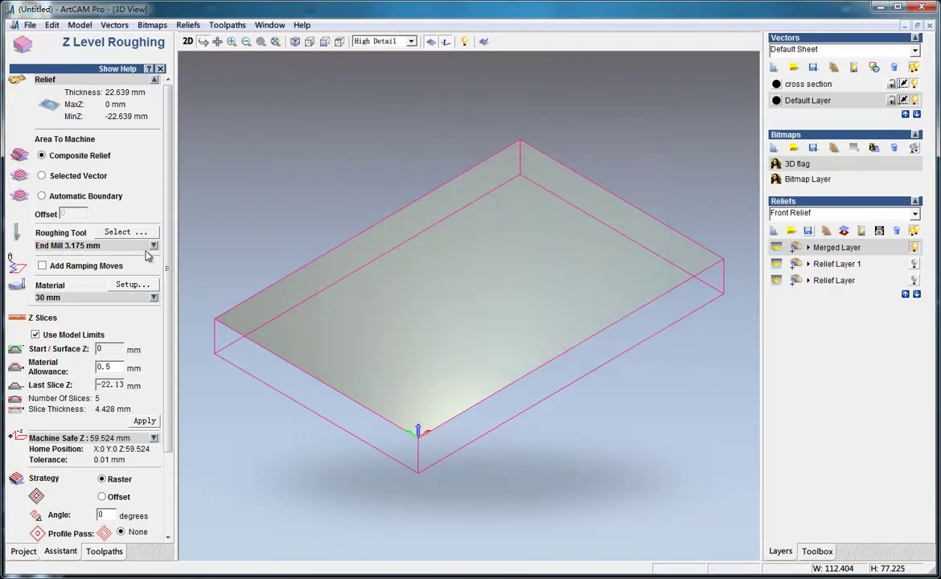
click(151, 246)
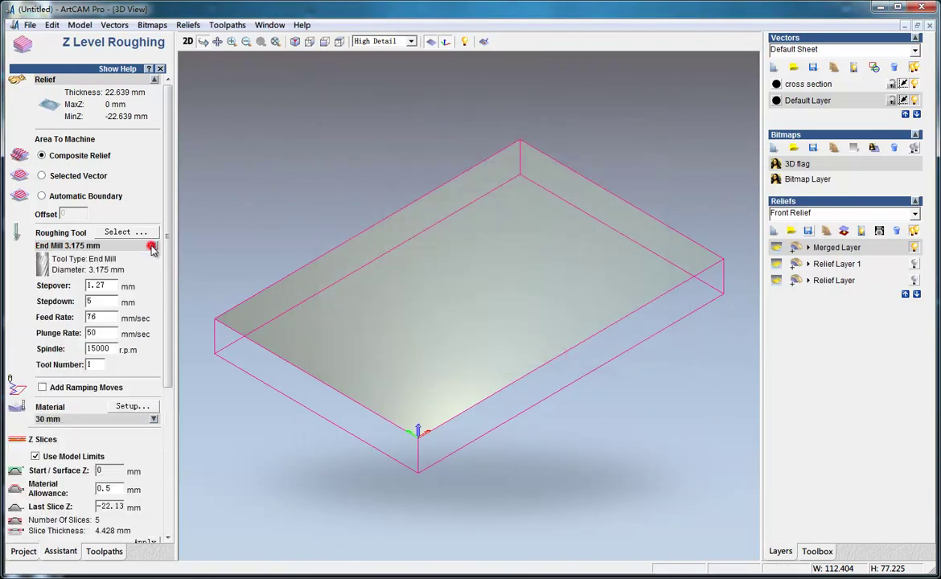
double_click(111, 285)
scroll(161, 322, down, 8)
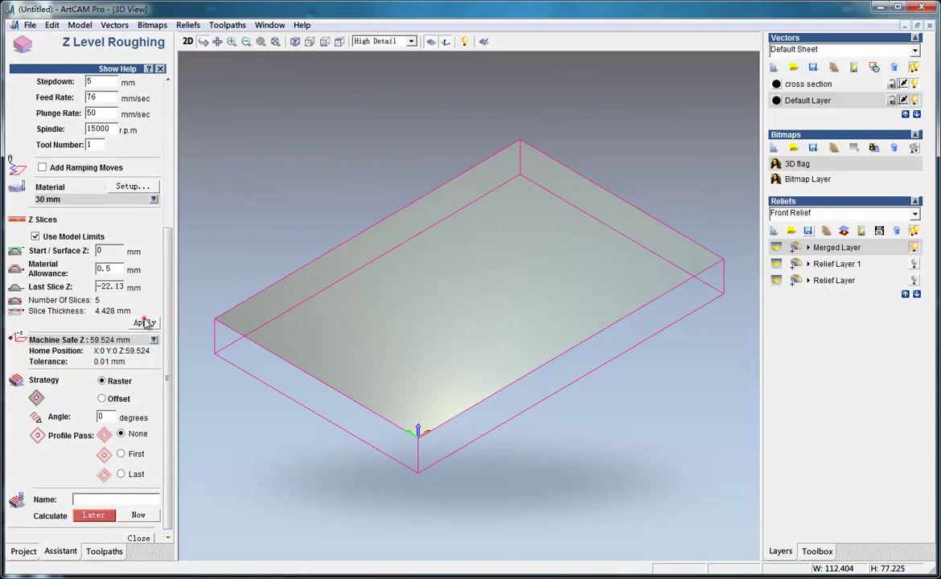
Keep the relief positioned at bottom left and accept the 30 mm material setup.
click(79, 25)
click(122, 83)
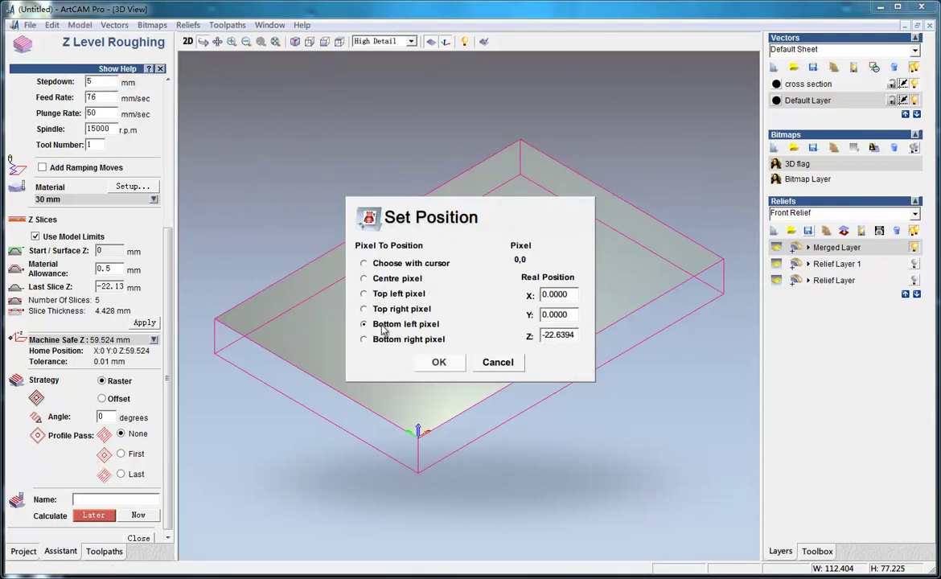
click(442, 363)
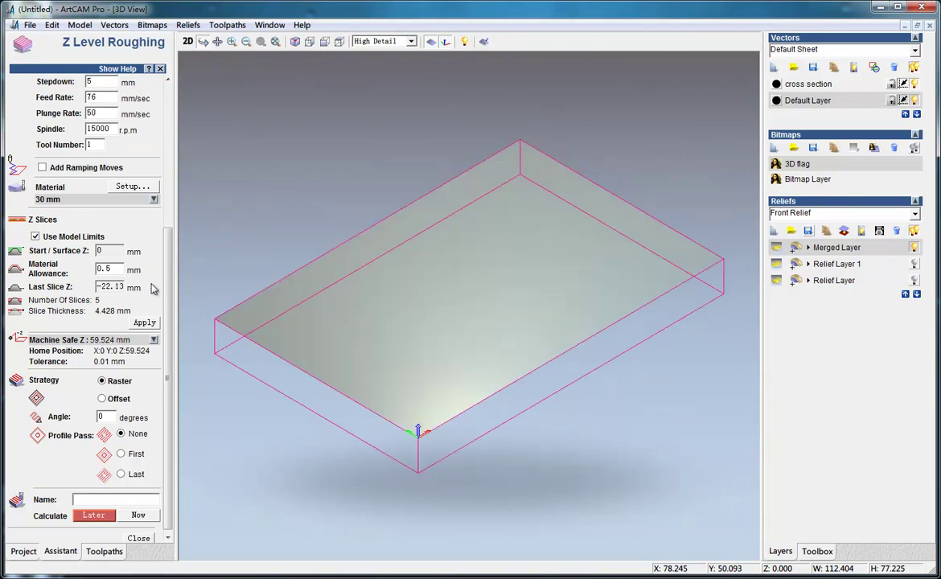
click(132, 186)
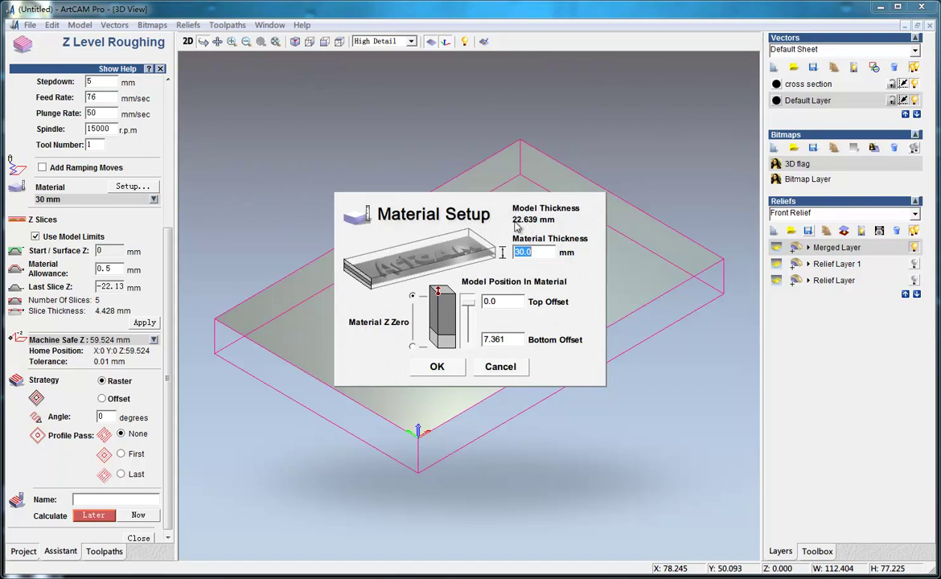
click(437, 367)
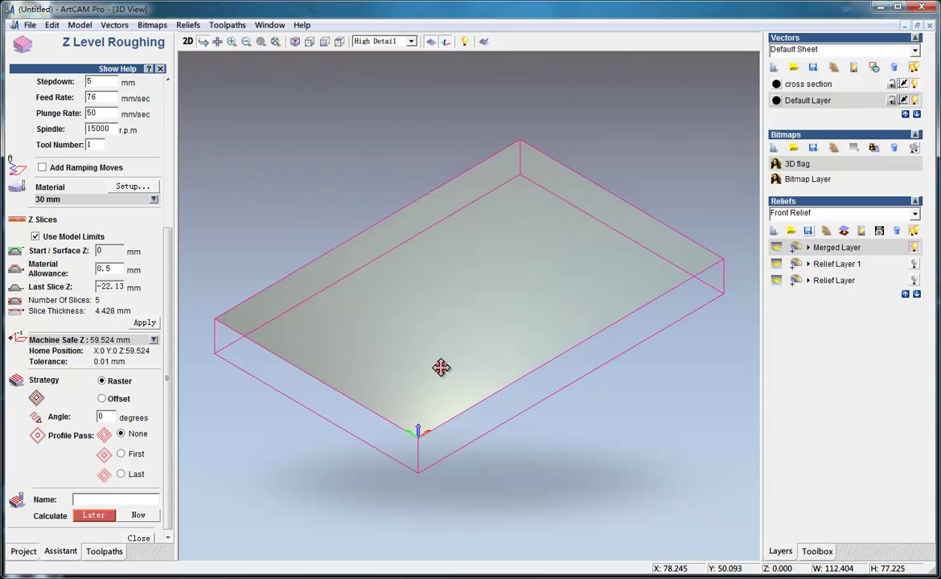
Set the Z Roughing profile pass to Last and calculate the toolpath.
click(123, 475)
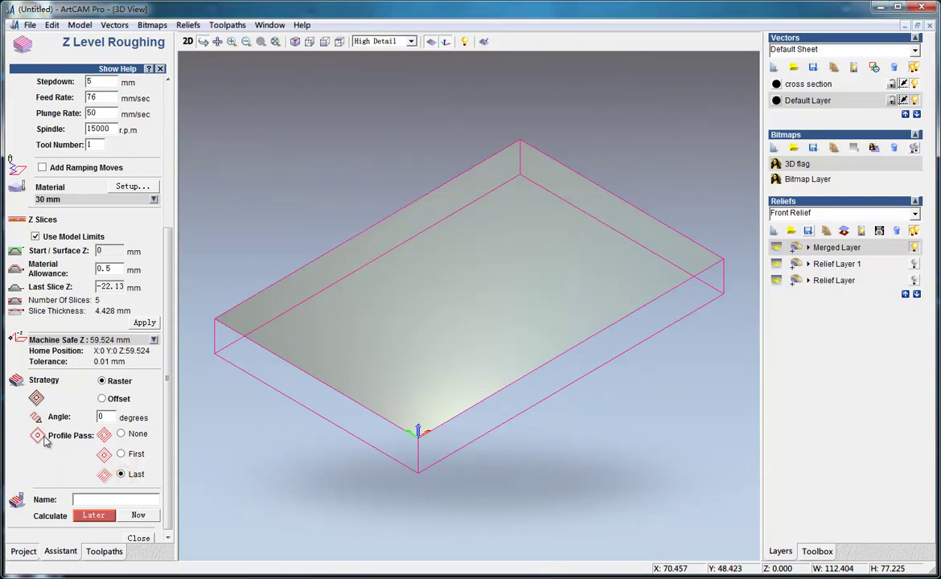
click(138, 516)
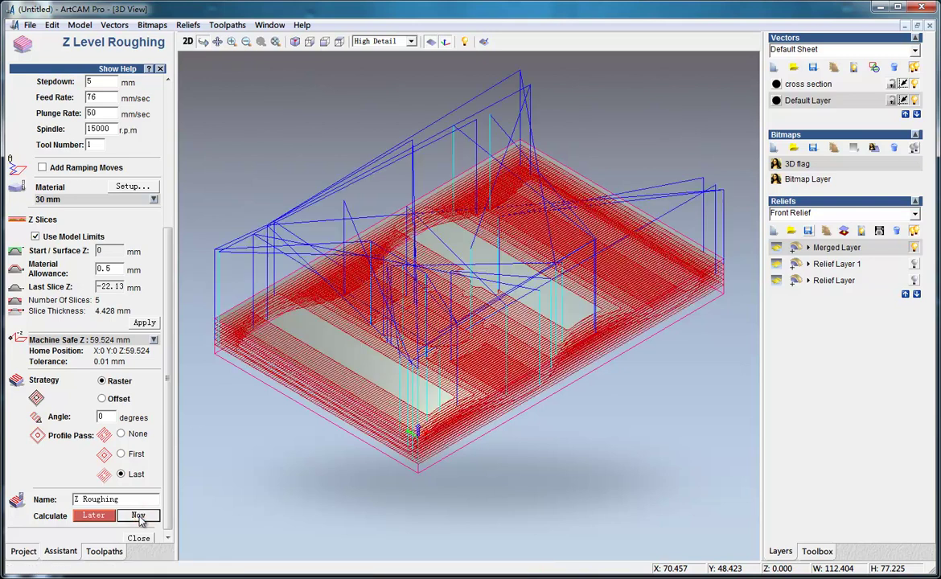
click(138, 538)
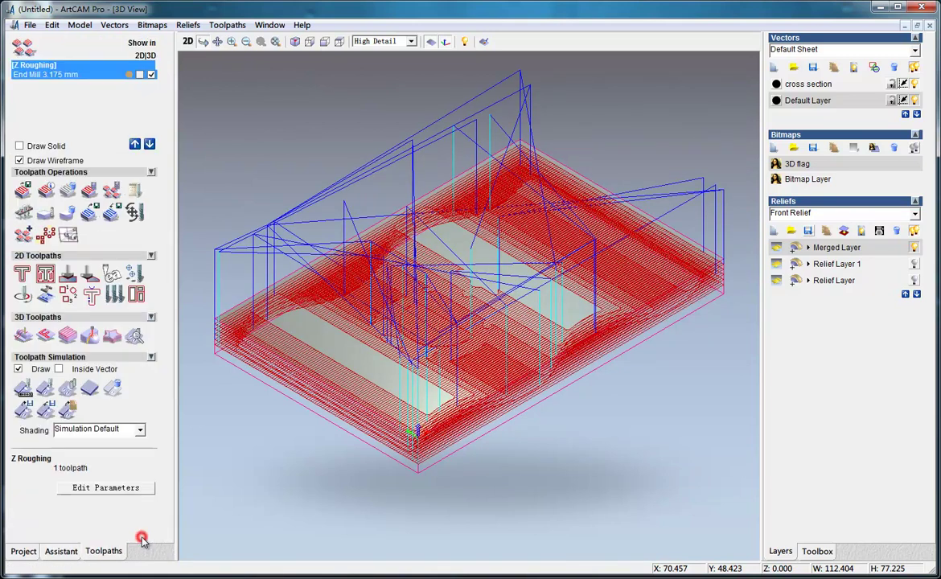
Fast-simulate the Z Roughing toolpath and tilt the view to inspect the stepped flag.
click(43, 389)
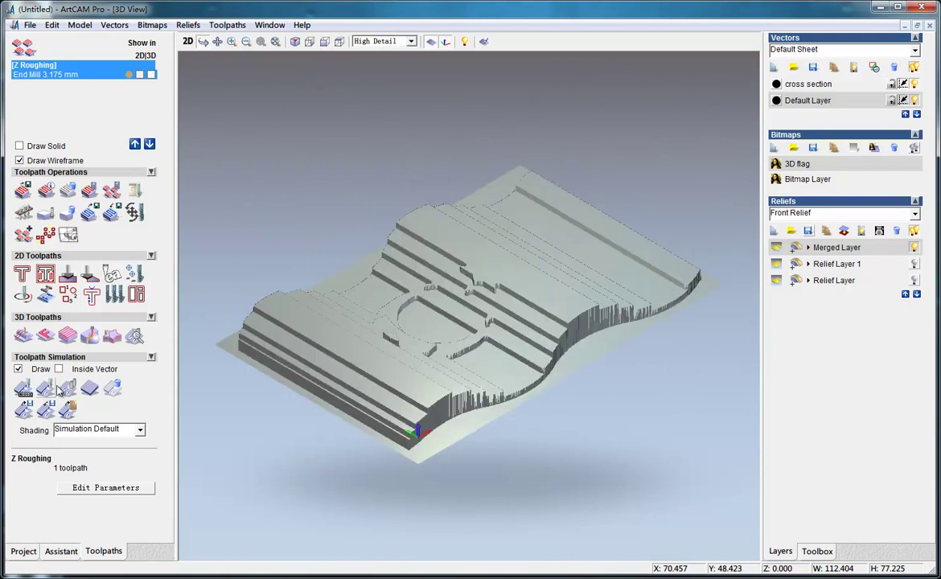
drag(463, 366, 338, 406)
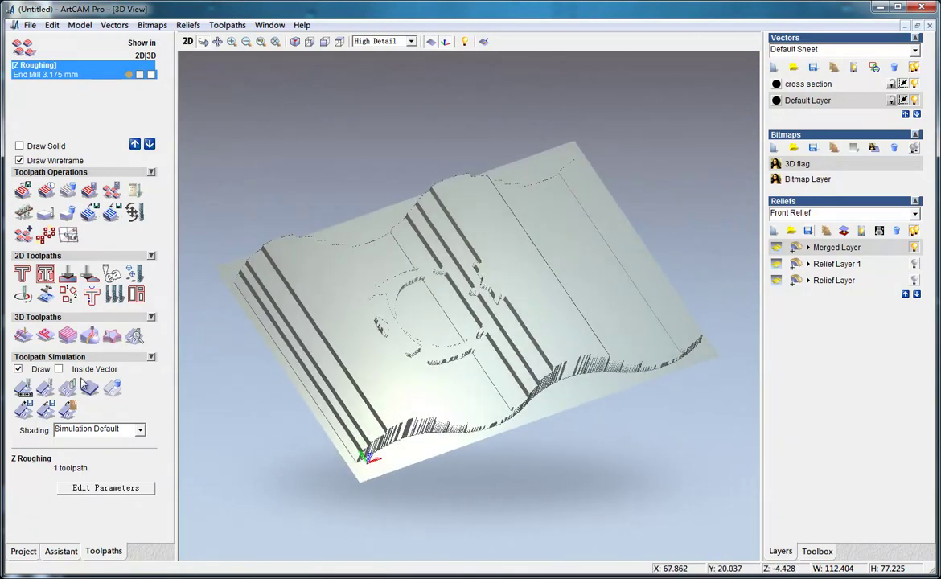
Start a Machine Relief toolpath limited to the flag's selected inner outline vector.
click(24, 337)
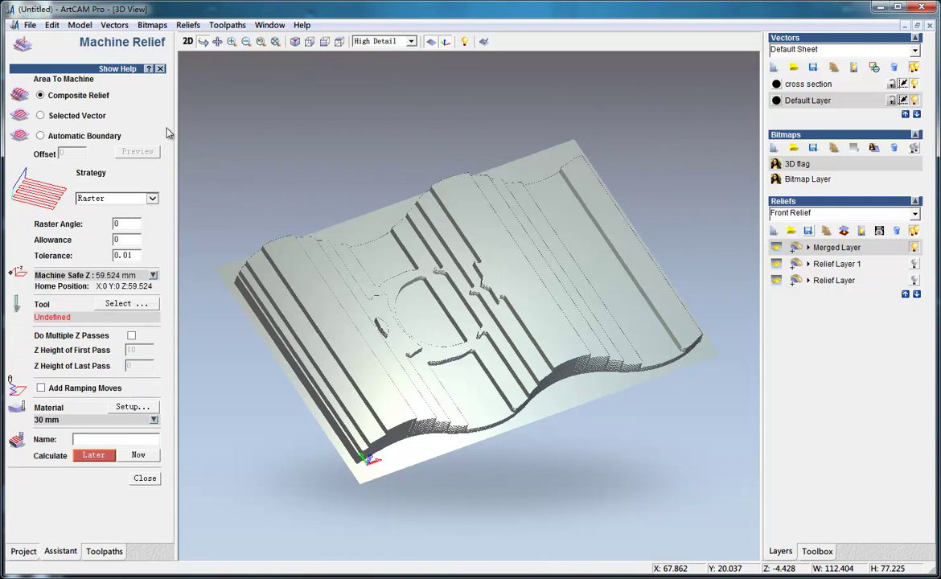
click(187, 41)
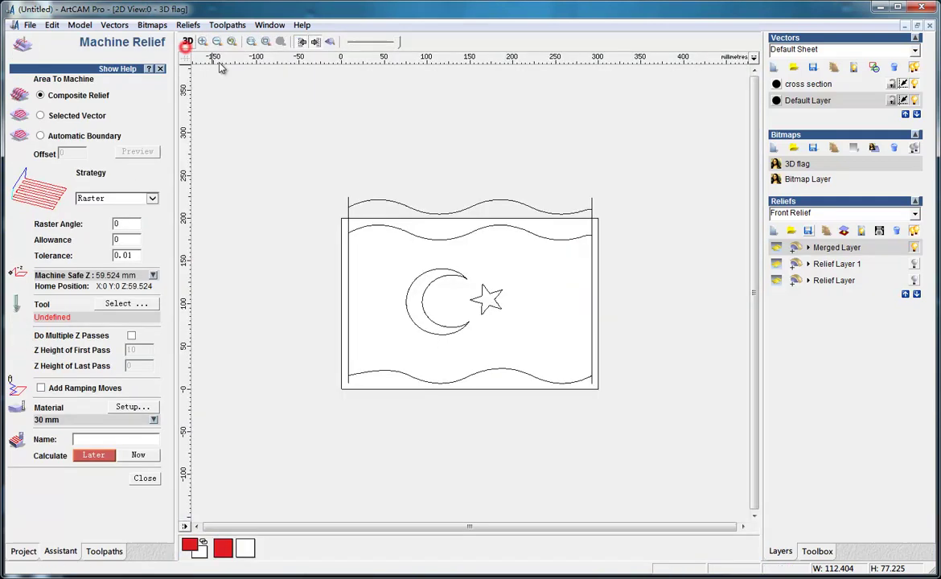
click(417, 239)
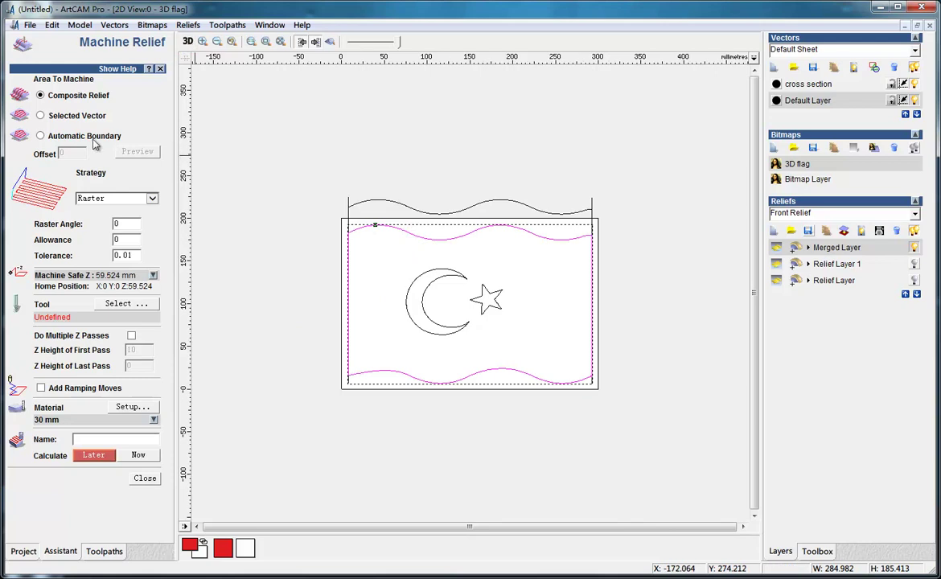
click(41, 116)
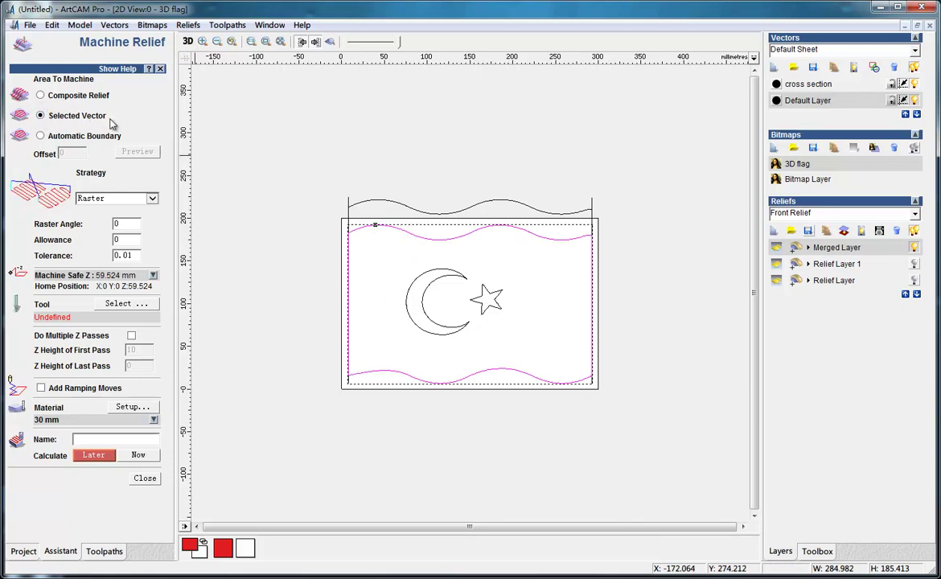
Choose the Ball Nose 3 mm tool and calculate the toolpath, declining to abandon it.
click(125, 304)
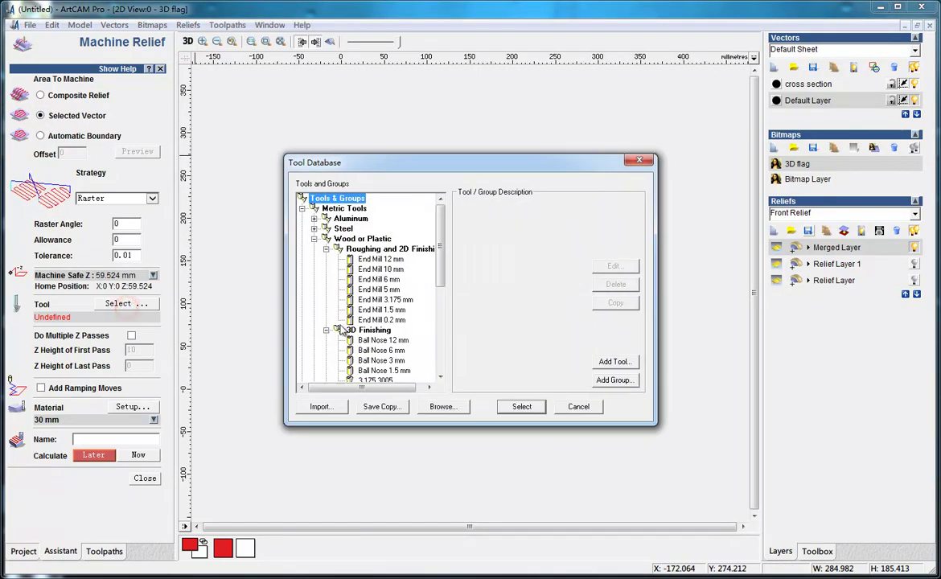
click(325, 249)
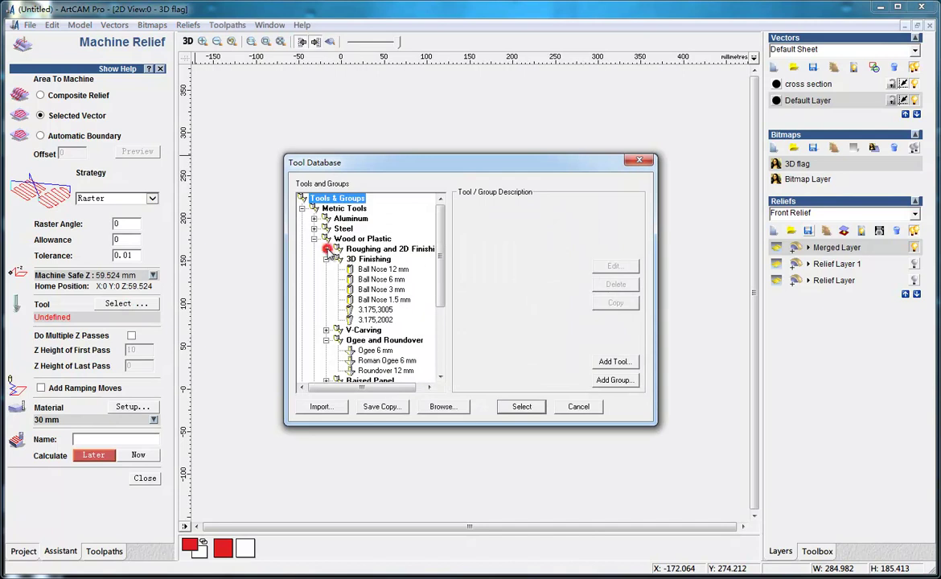
click(375, 290)
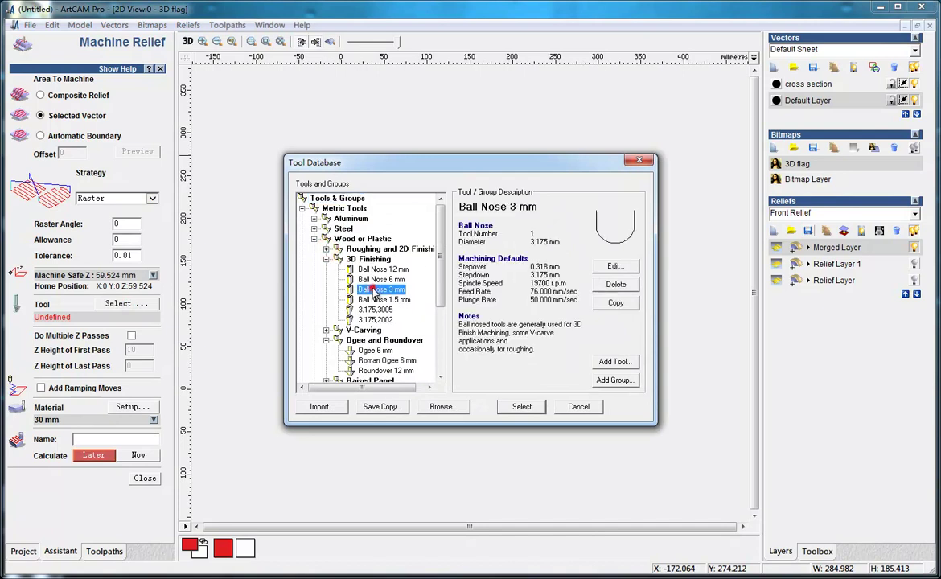
click(520, 408)
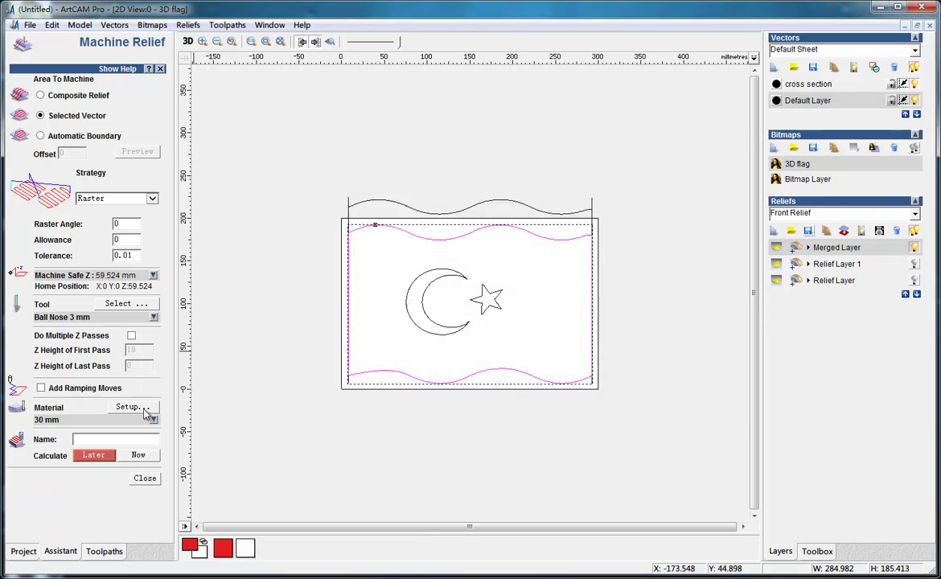
click(144, 456)
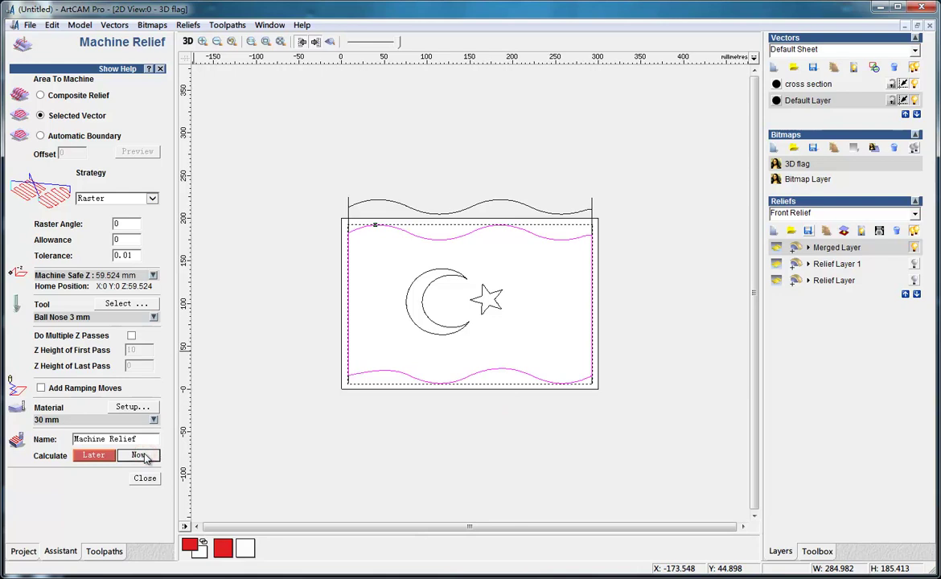
click(190, 43)
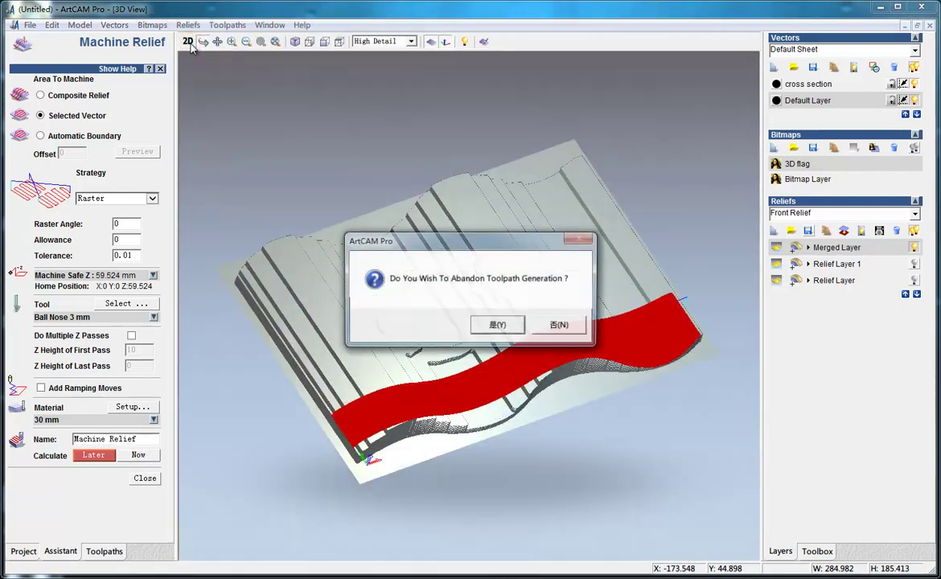
click(572, 329)
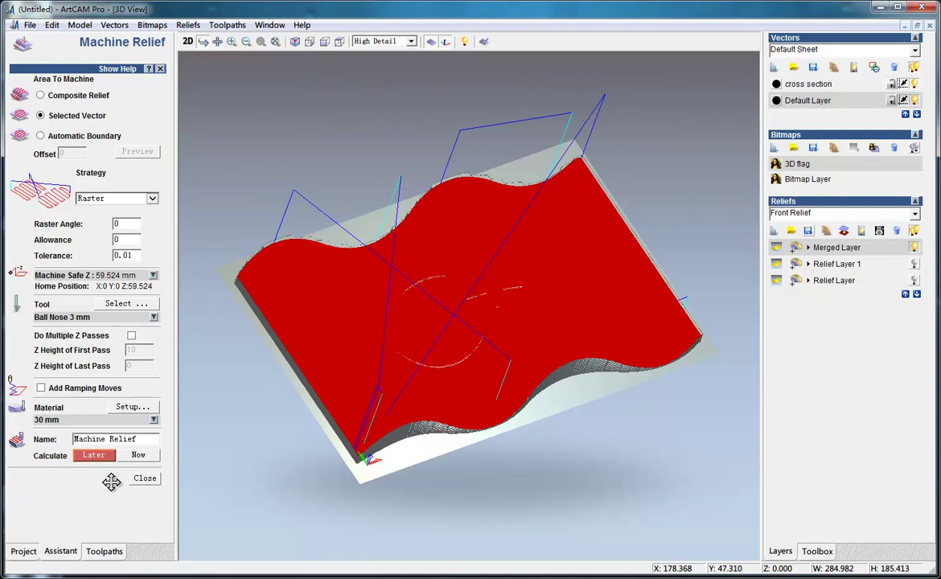
Simulate the Machine Relief toolpath, hide its preview, and rotate to inspect the finished flag.
click(144, 478)
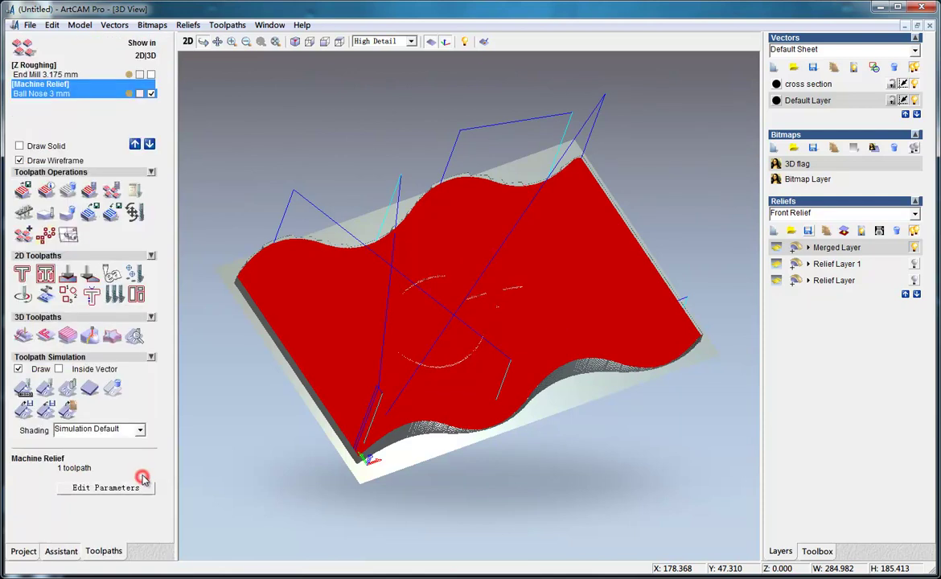
click(46, 387)
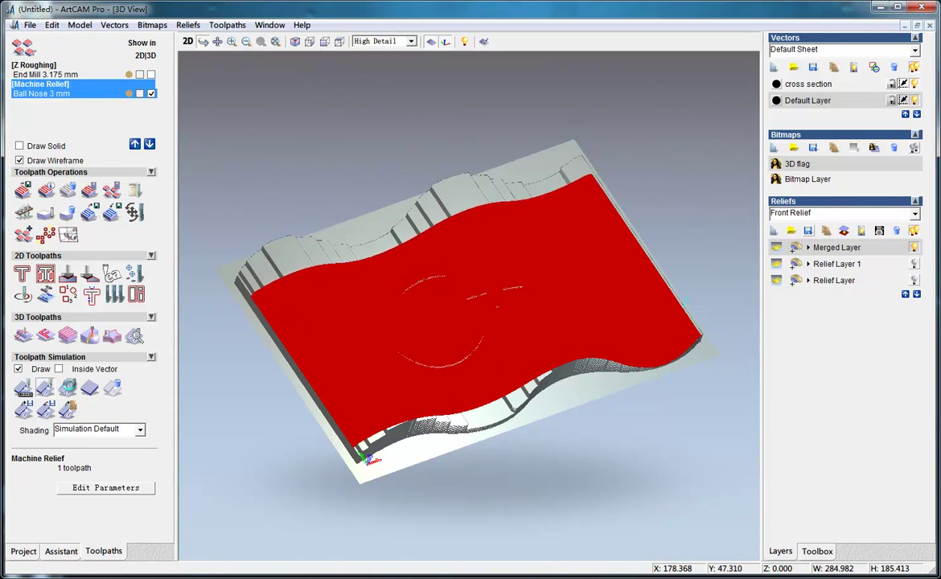
click(71, 389)
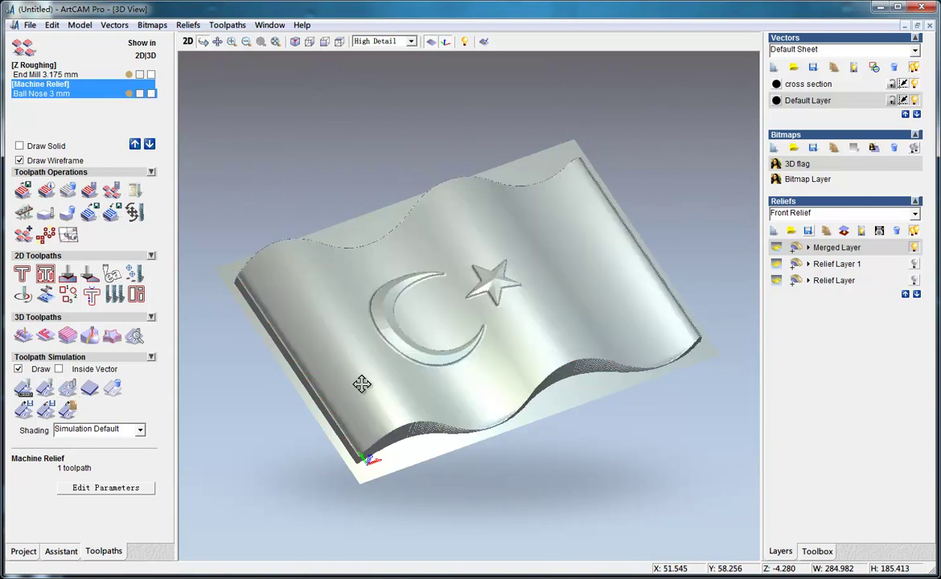
drag(479, 320, 568, 288)
drag(550, 414, 425, 498)
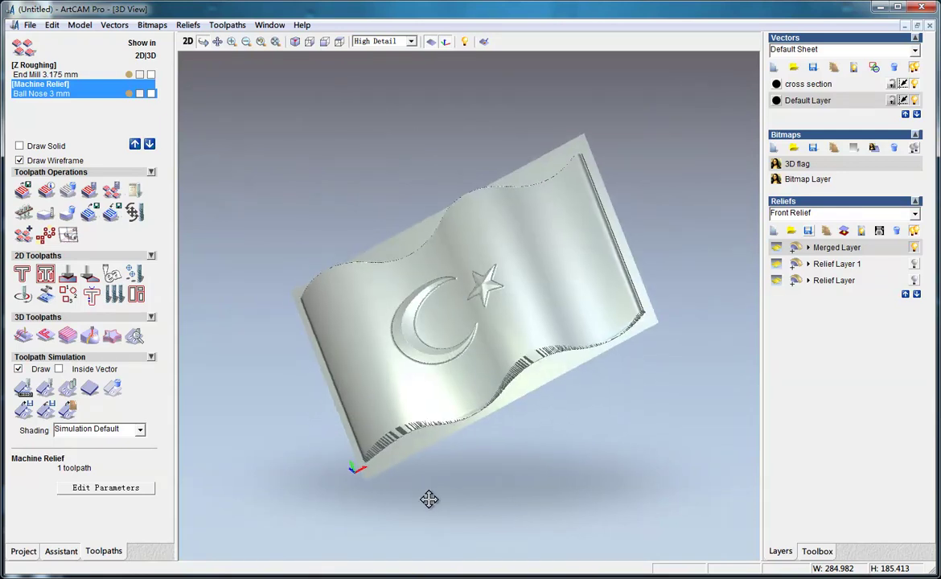